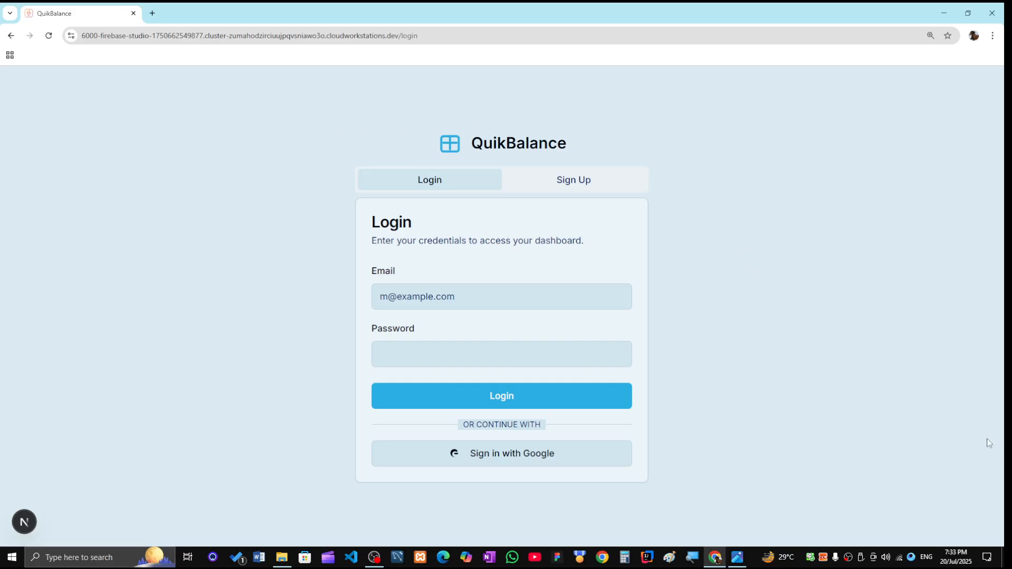
# - On the Sign Up form, enter the first name, last name, e-mail address and account password
pyautogui.click(575, 183)
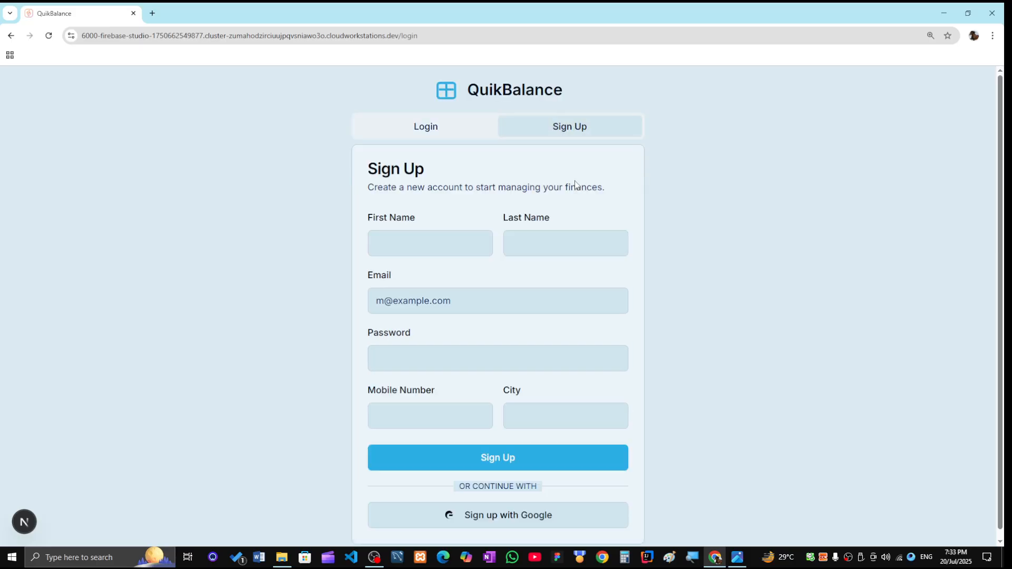
pyautogui.click(437, 246)
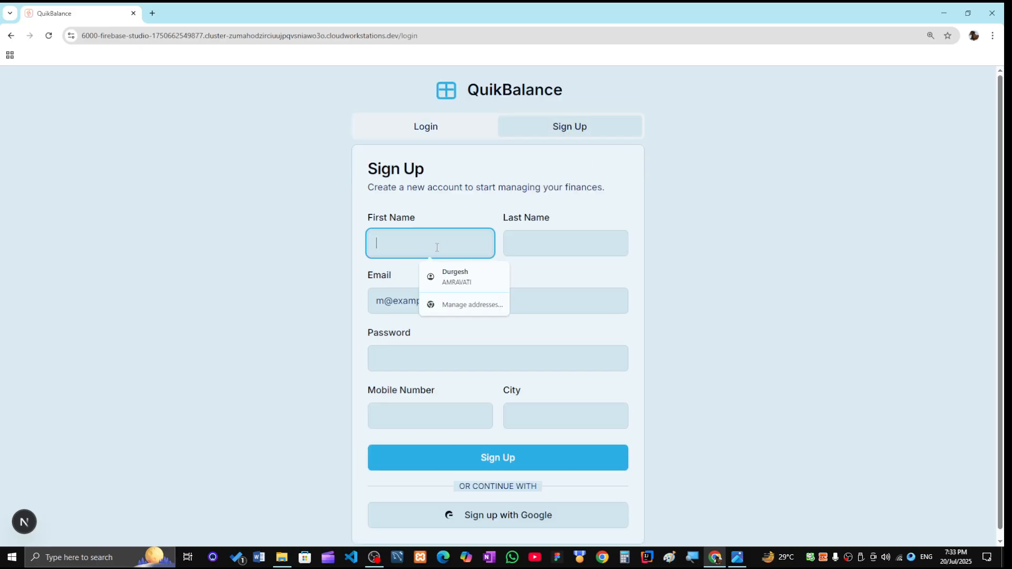
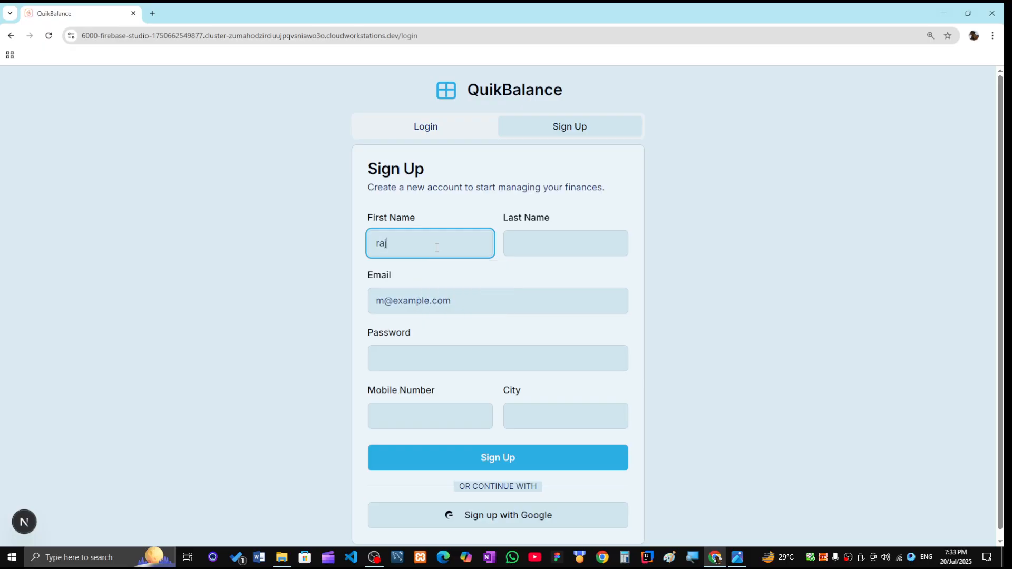
pyautogui.click(540, 251)
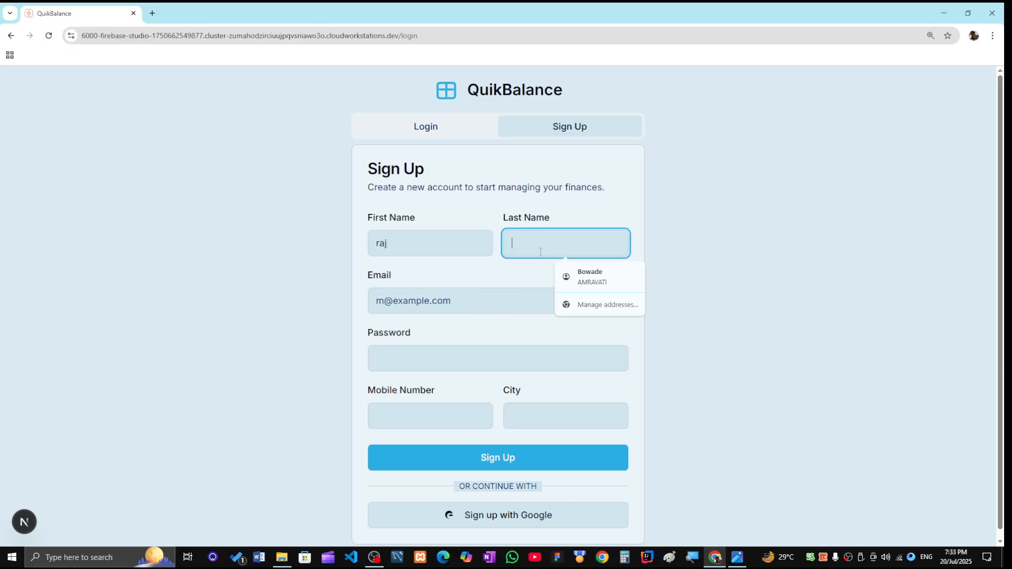
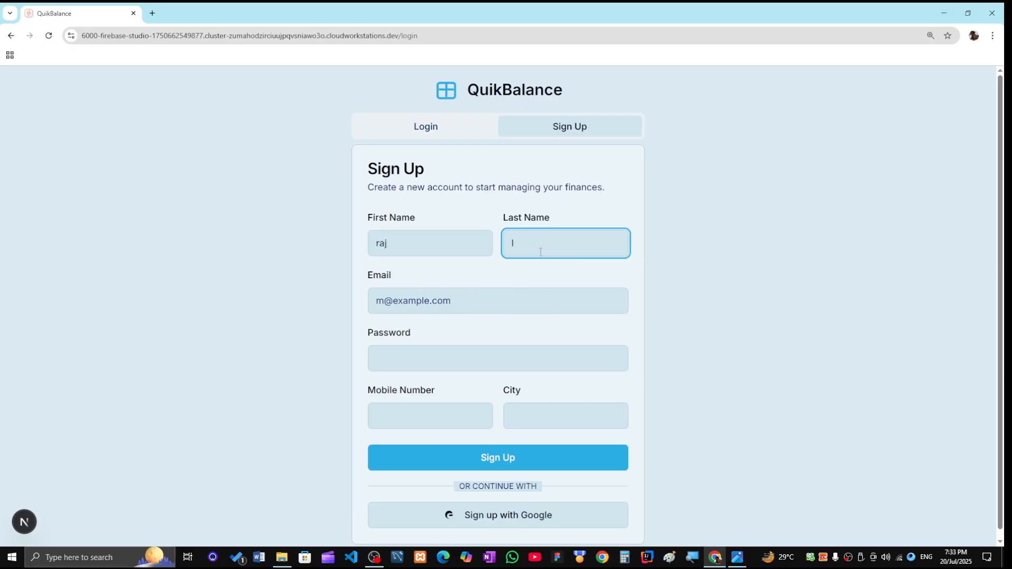
pyautogui.click(466, 305)
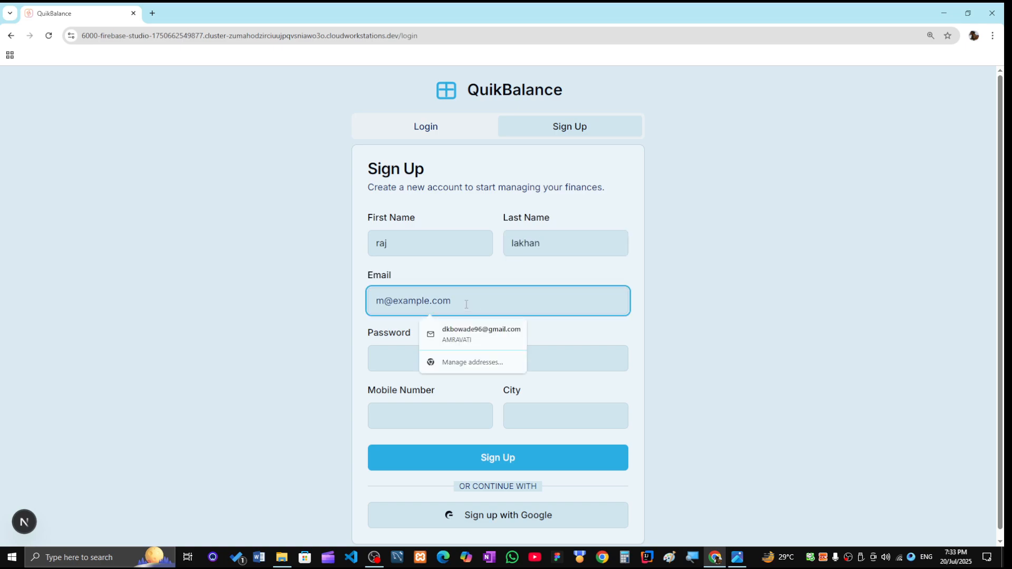
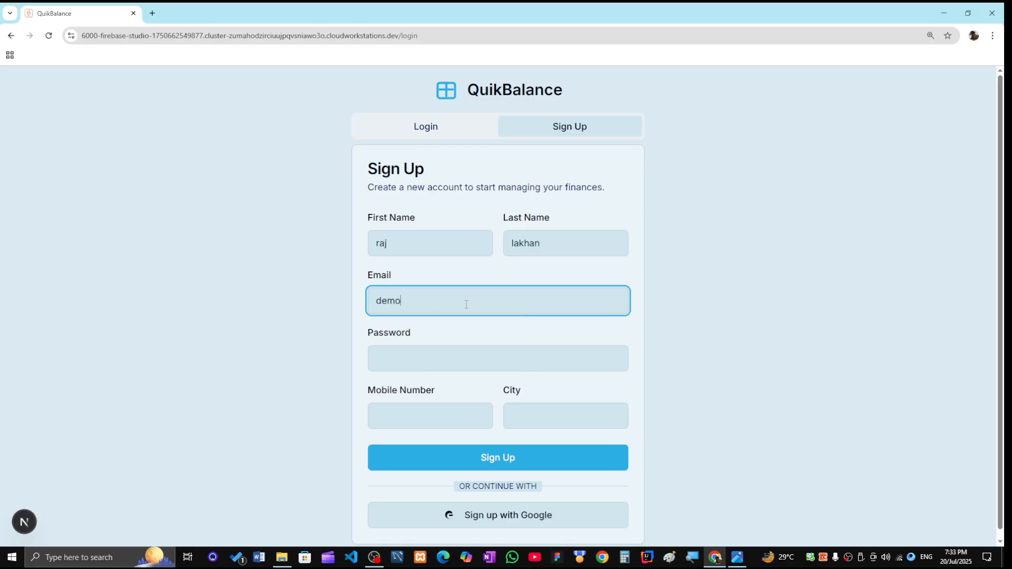
pyautogui.click(420, 366)
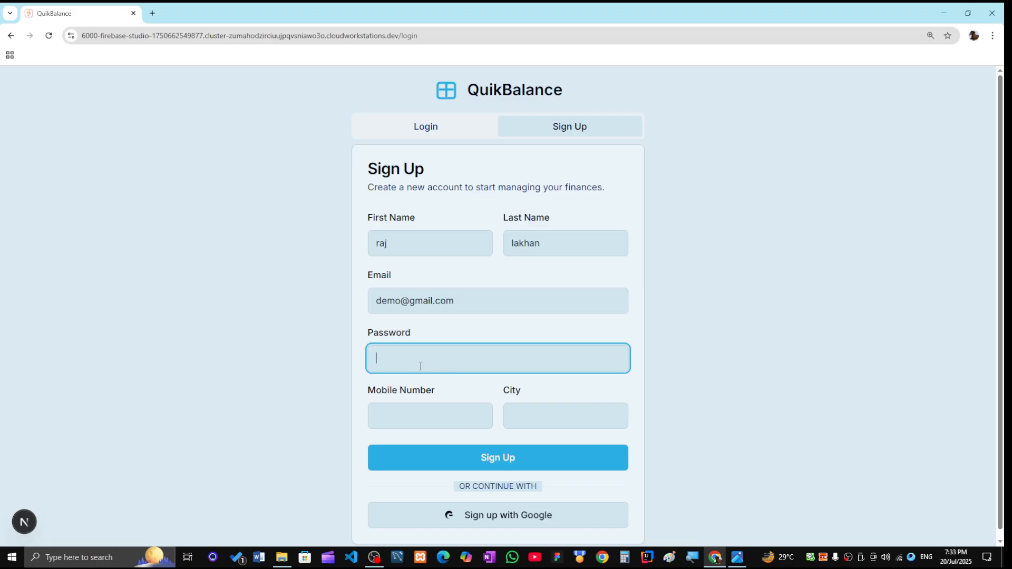
pyautogui.write('123456')
# - Fill in a 10-digit mobile number and the city, then submit the sign-up
pyautogui.click(417, 425)
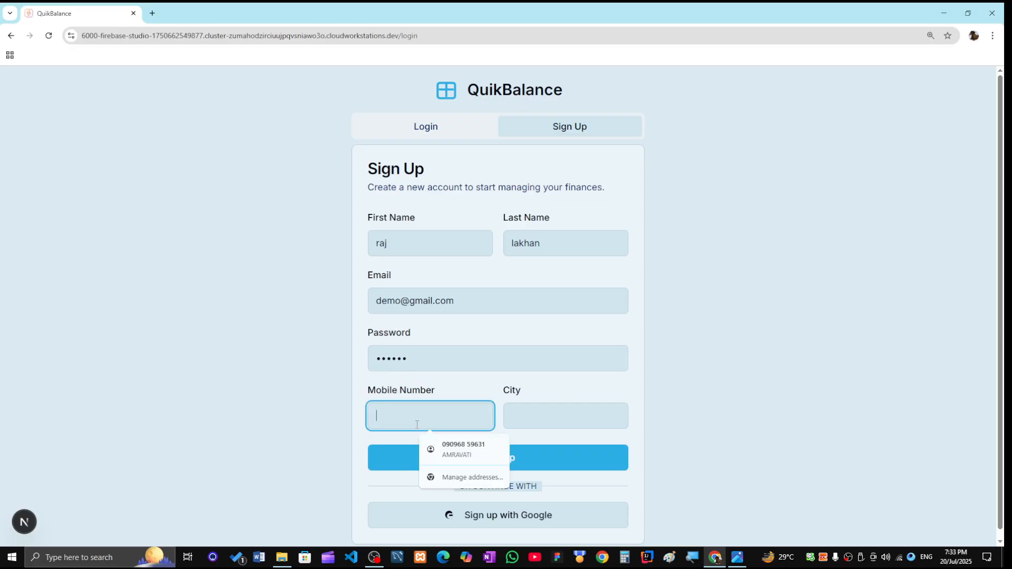
pyautogui.write('78945')
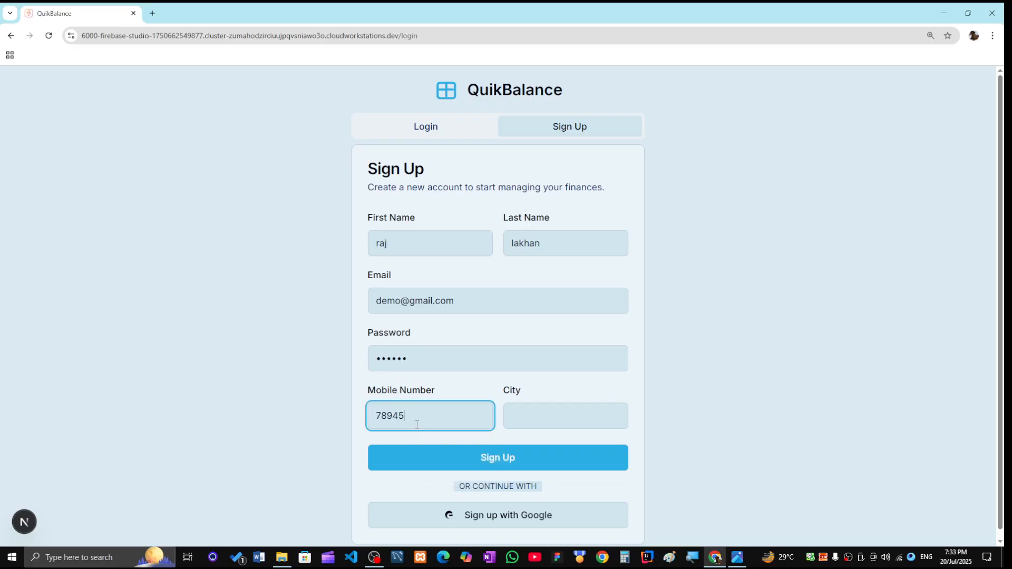
pyautogui.write('612345')
pyautogui.write('5')
pyautogui.press('BackSpace')
pyautogui.press('BackSpace')
pyautogui.press('BackSpace')
pyautogui.click(557, 417)
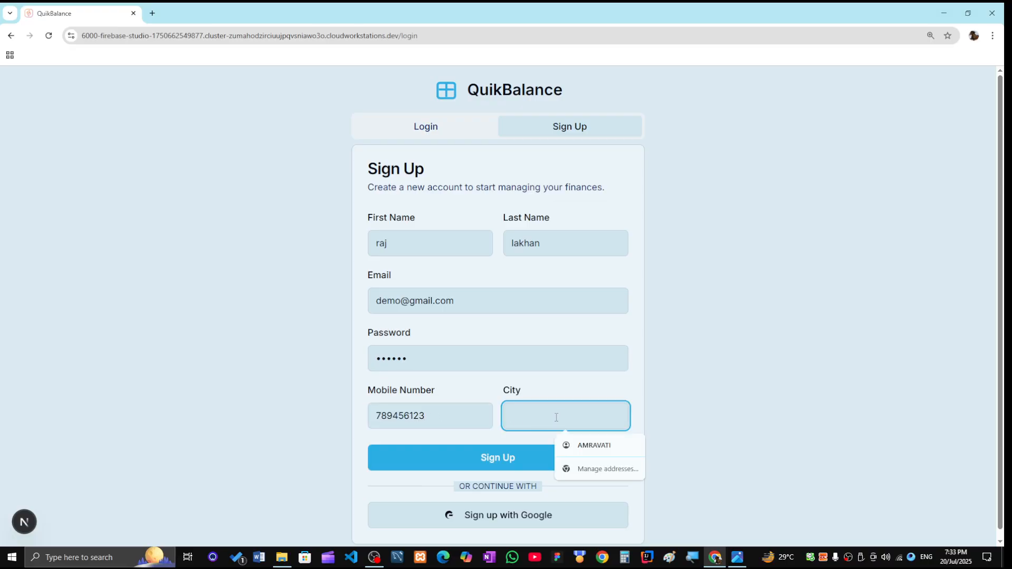
pyautogui.write('warud')
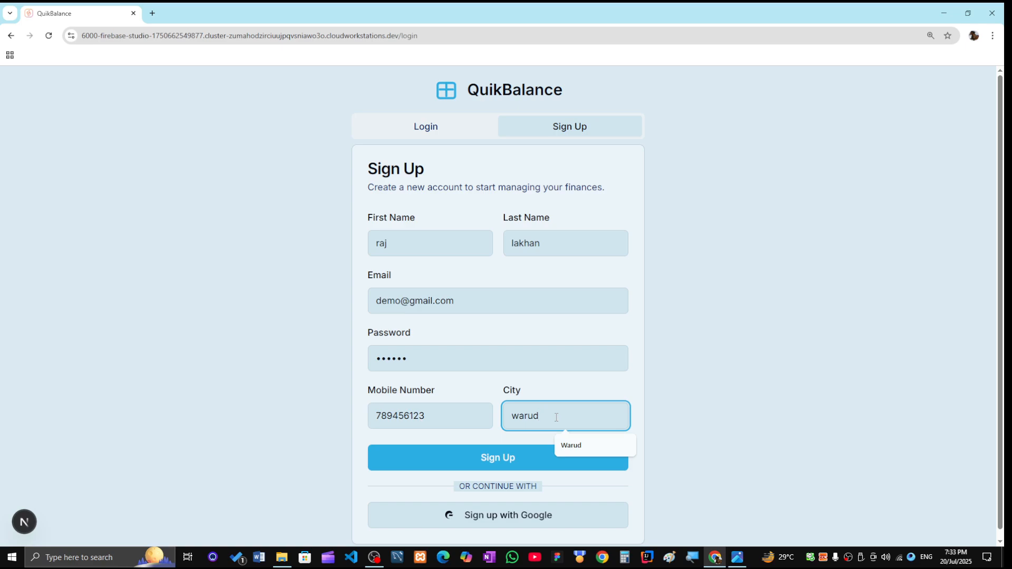
pyautogui.click(490, 464)
pyautogui.click(431, 415)
pyautogui.write('0')
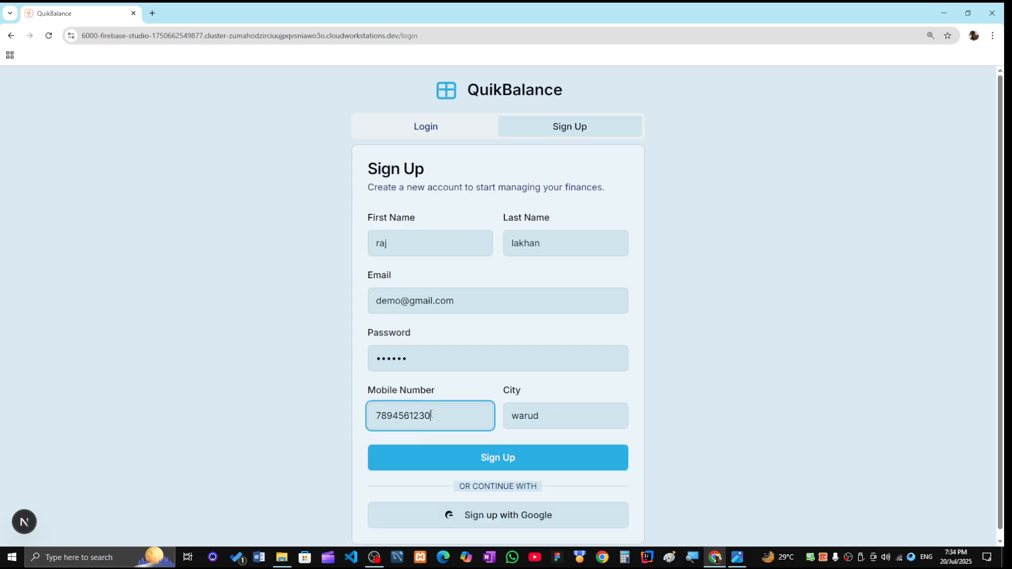
pyautogui.click(543, 463)
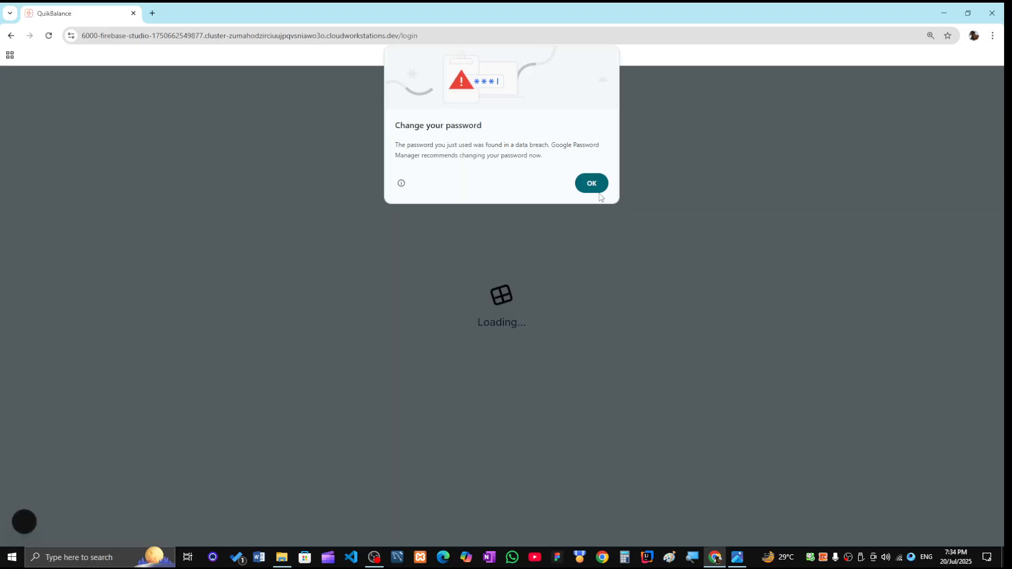
pyautogui.click(593, 185)
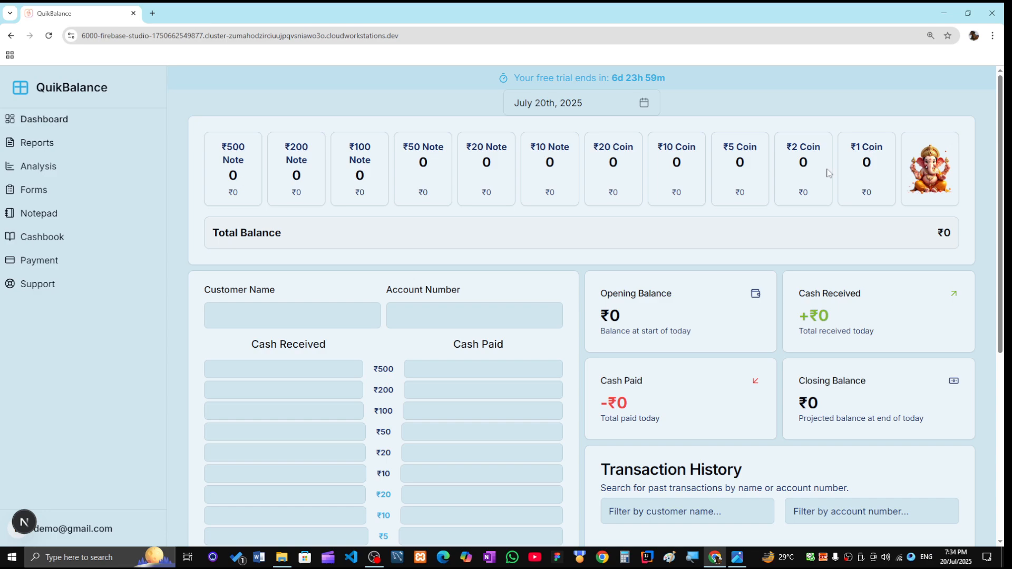
# - Scroll through the new dashboard to check the empty entry form and ₹0 balances
pyautogui.scroll(-2, 618, 264)
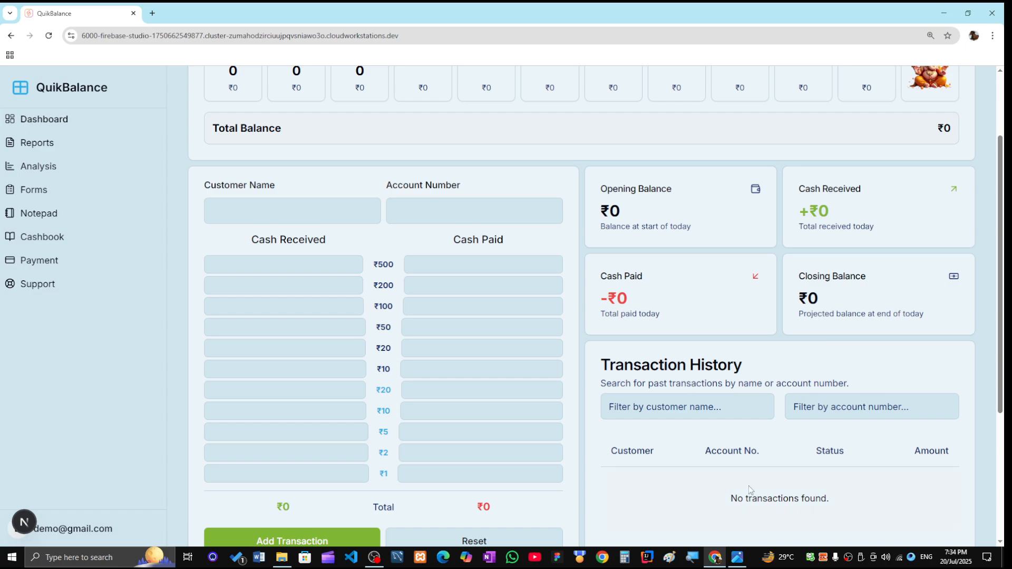
pyautogui.scroll(-2, 750, 486)
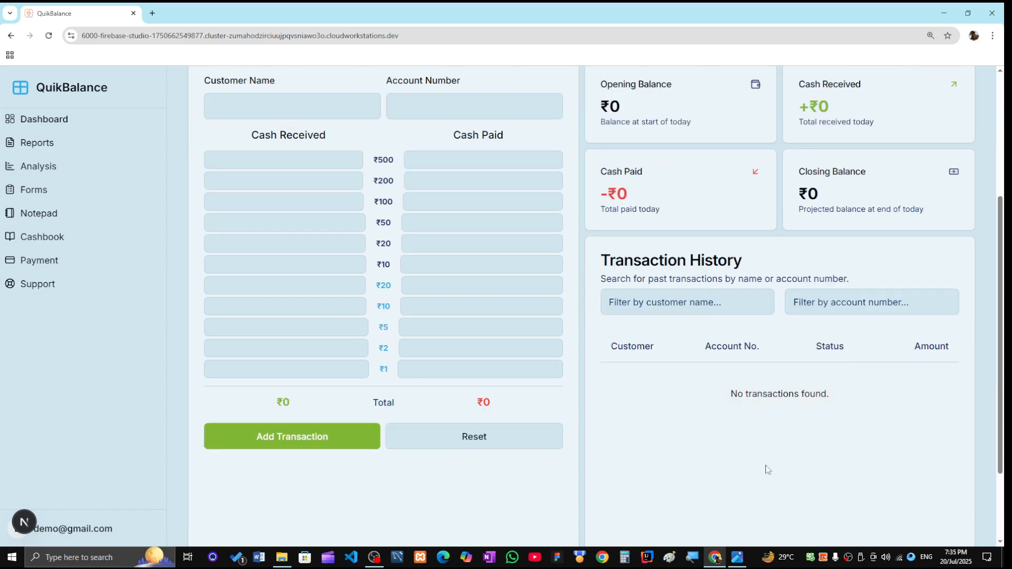
pyautogui.scroll(2, 768, 470)
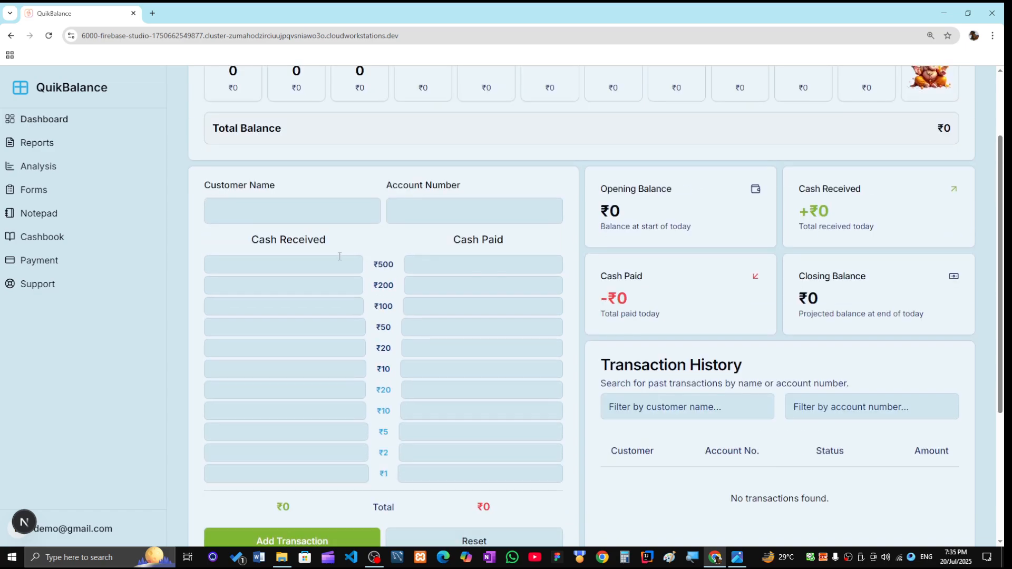
pyautogui.scroll(2, 340, 258)
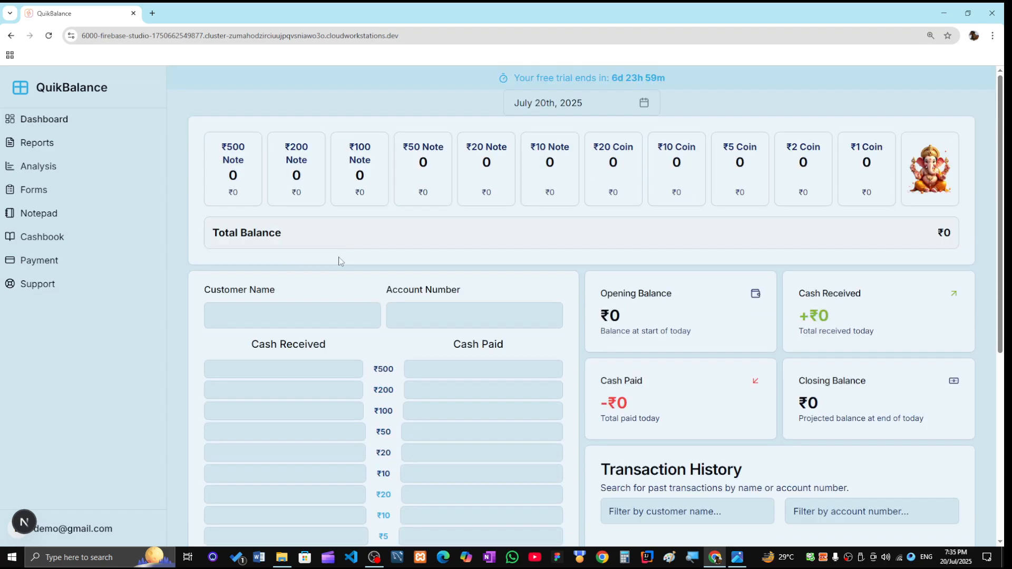
# - Pick the autofilled customer name and account number, then erase both fields
pyautogui.click(327, 318)
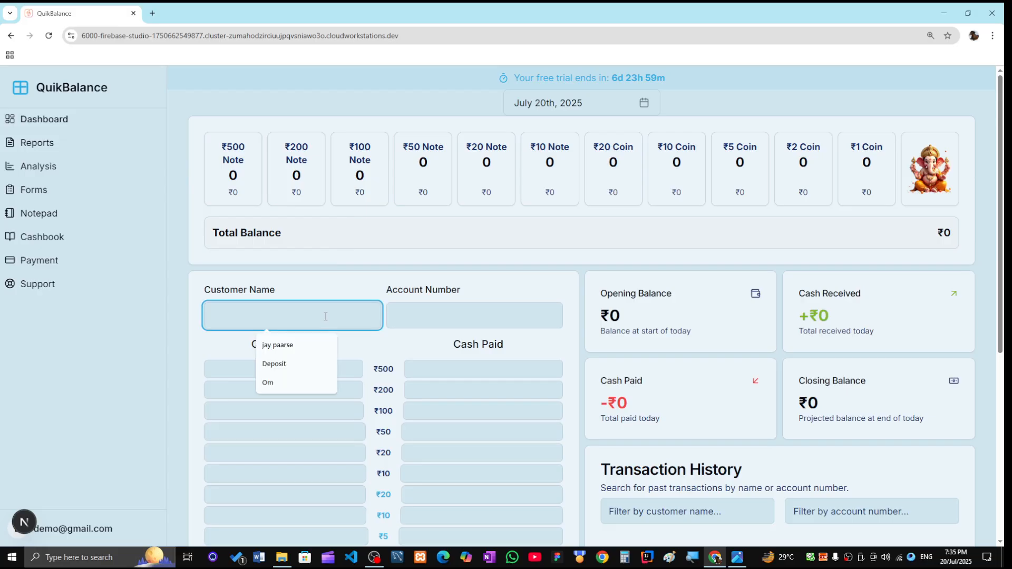
pyautogui.click(297, 348)
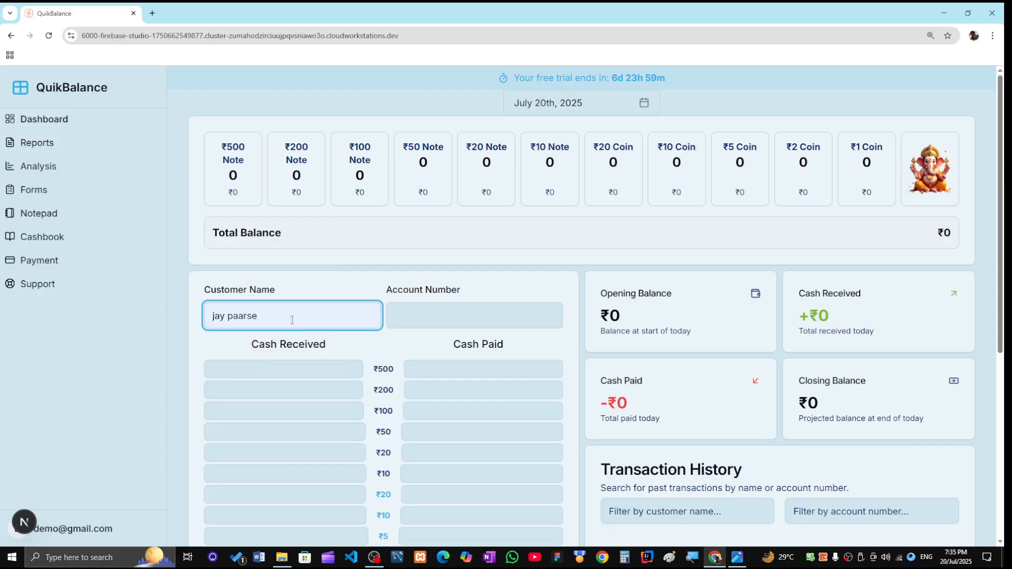
pyautogui.click(438, 316)
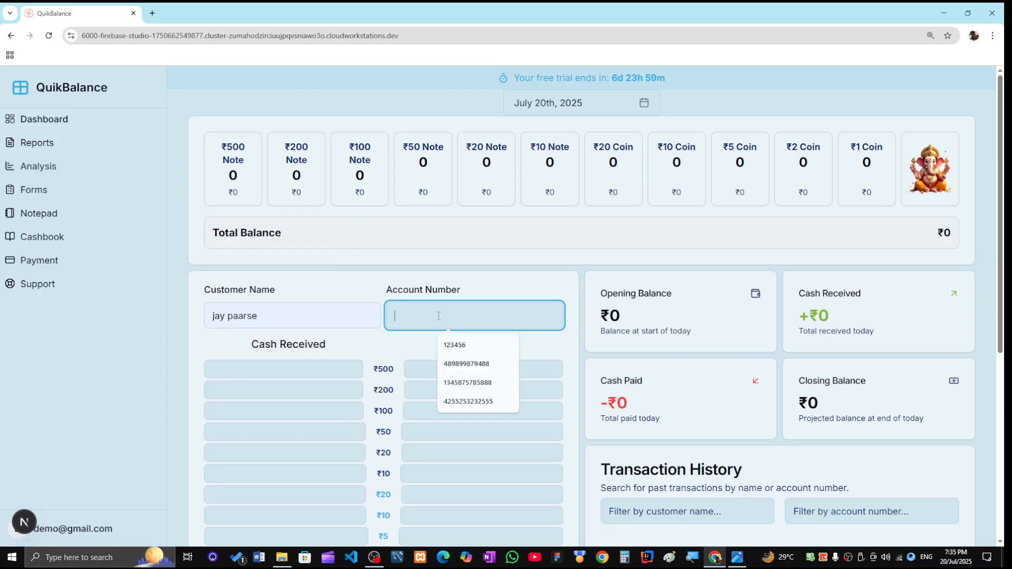
pyautogui.click(466, 364)
pyautogui.scroll(-2, 406, 290)
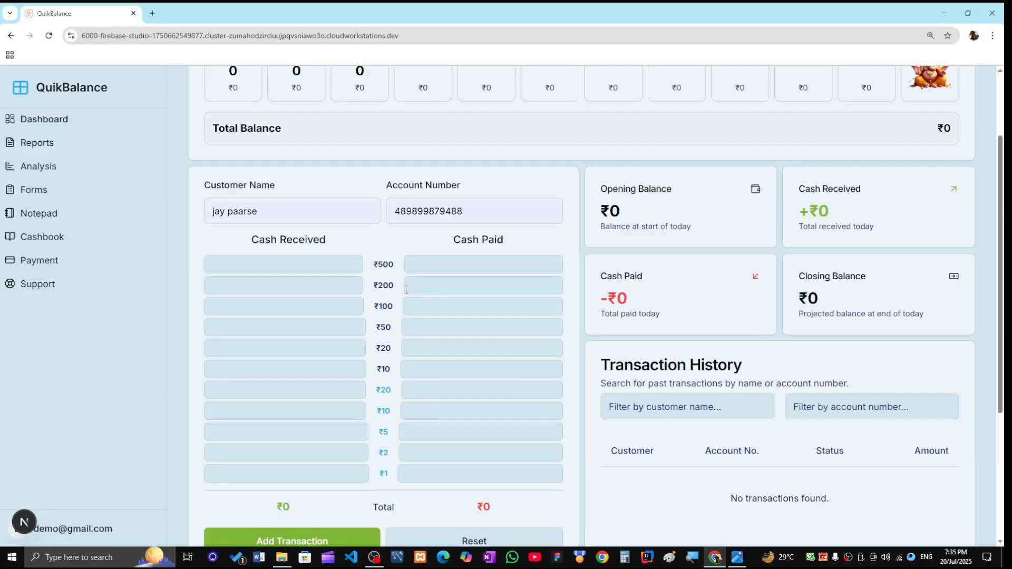
pyautogui.scroll(2, 328, 256)
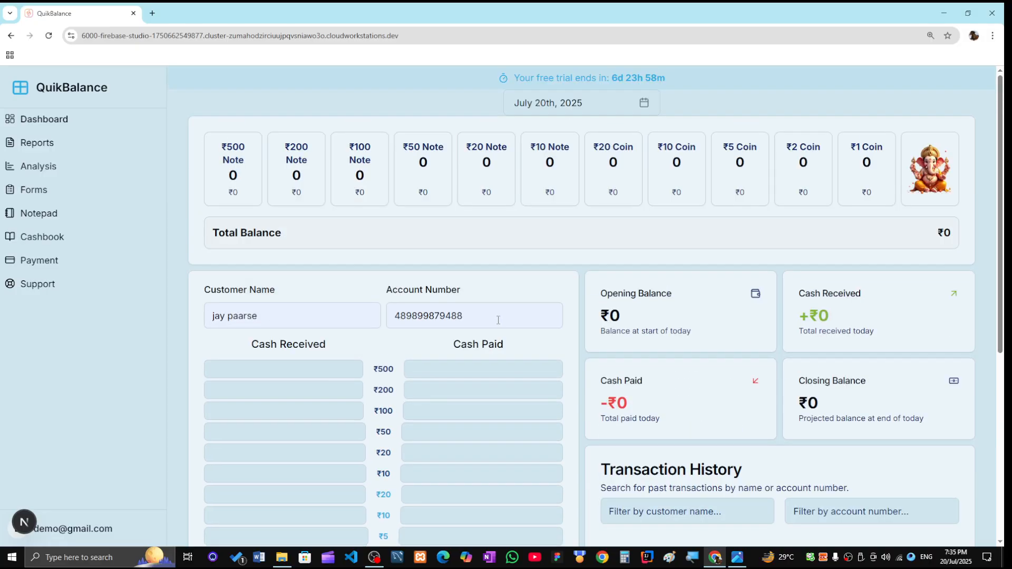
pyautogui.click(477, 319)
pyautogui.moveTo(477, 318); pyautogui.dragTo(369, 325)
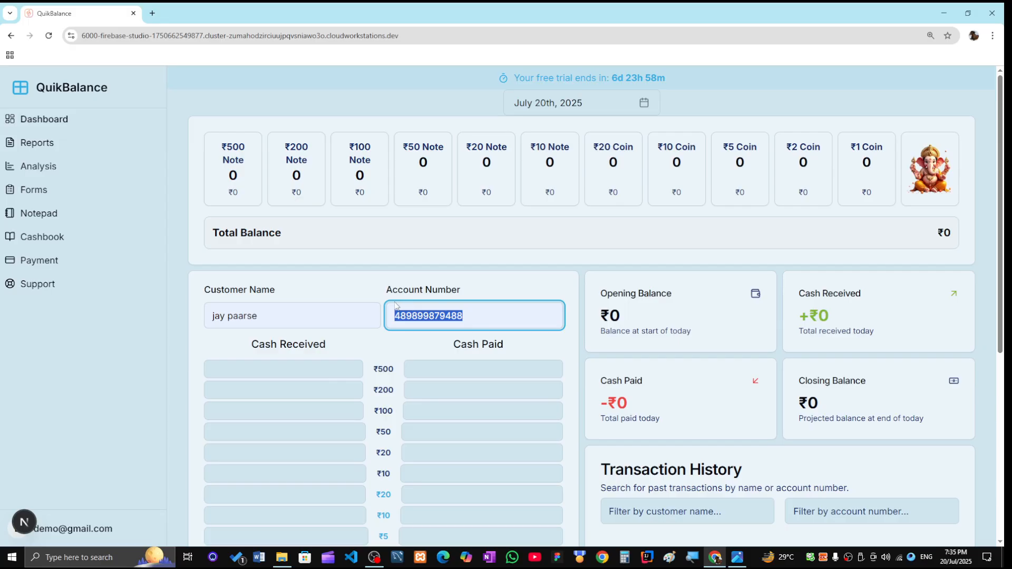
pyautogui.press('BackSpace')
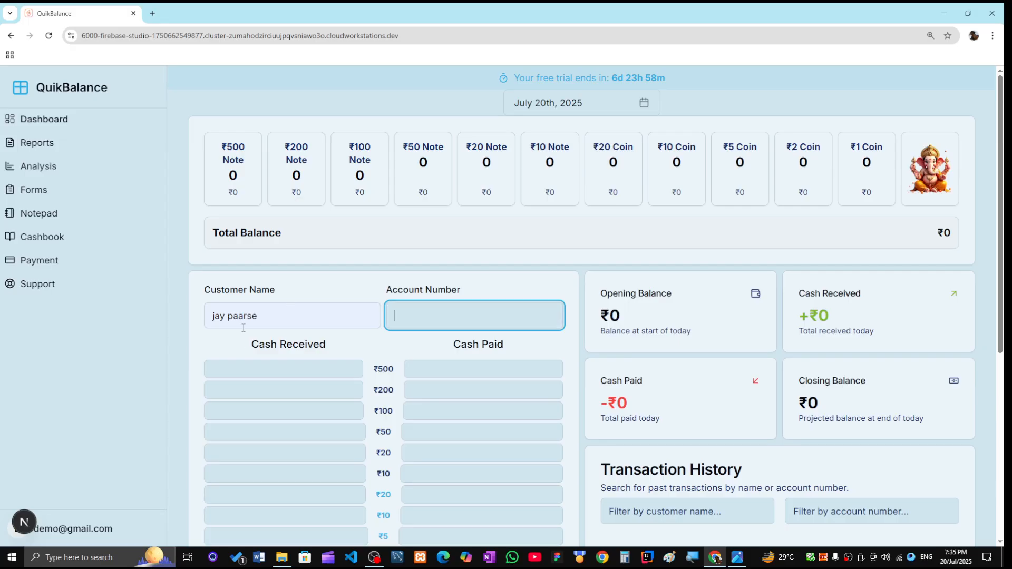
pyautogui.moveTo(289, 315); pyautogui.dragTo(200, 323)
pyautogui.press('BackSpace')
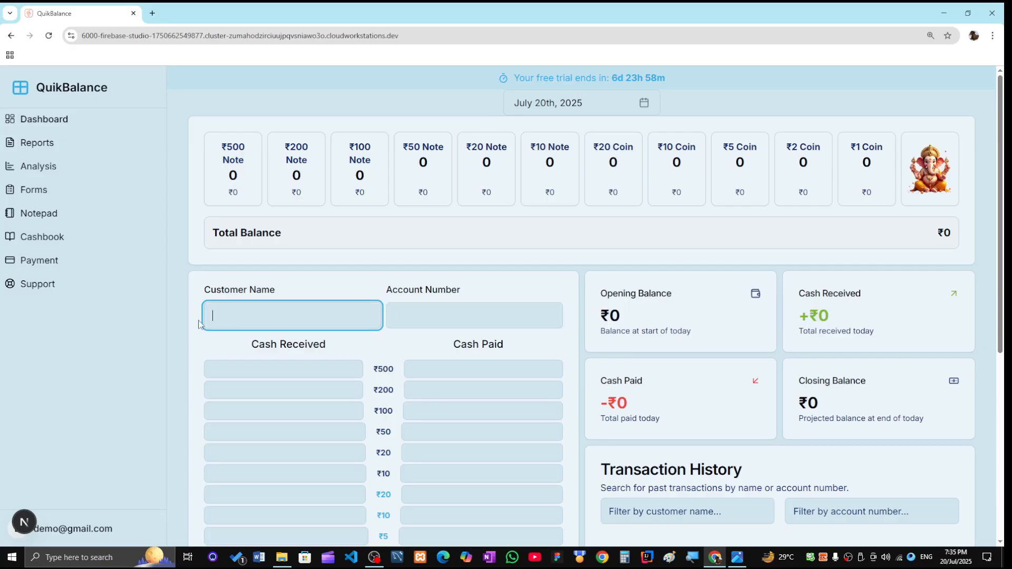
# - Enter 'my cash' as the customer name and a short account number
pyautogui.click(244, 323)
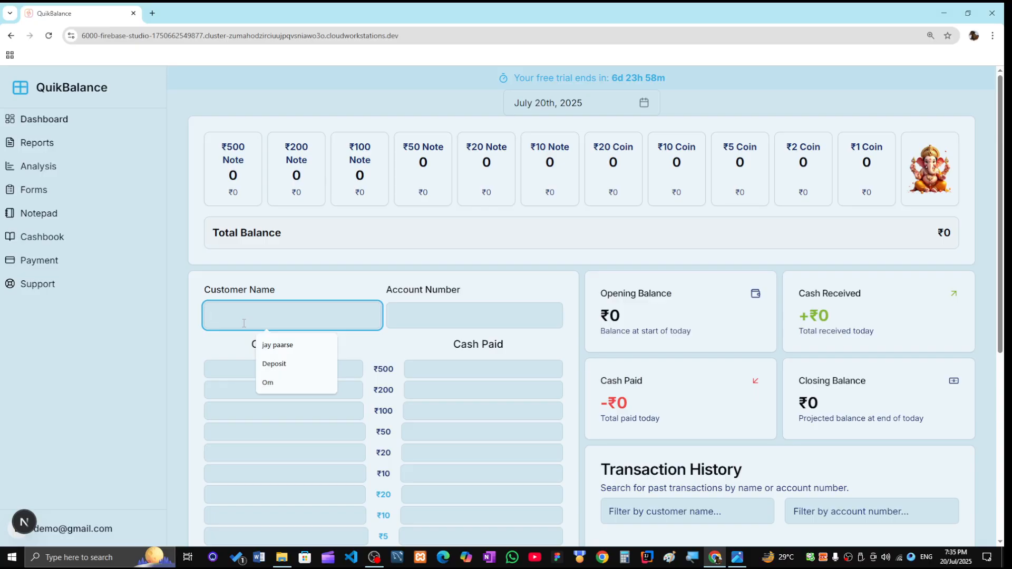
pyautogui.write('my ')
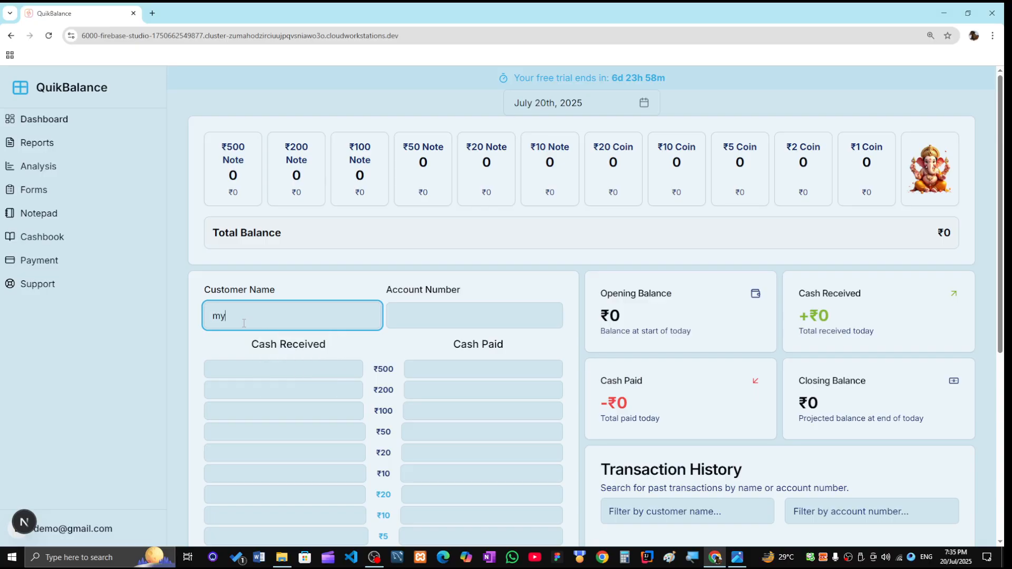
pyautogui.write('cash')
pyautogui.click(459, 314)
pyautogui.write('1111')
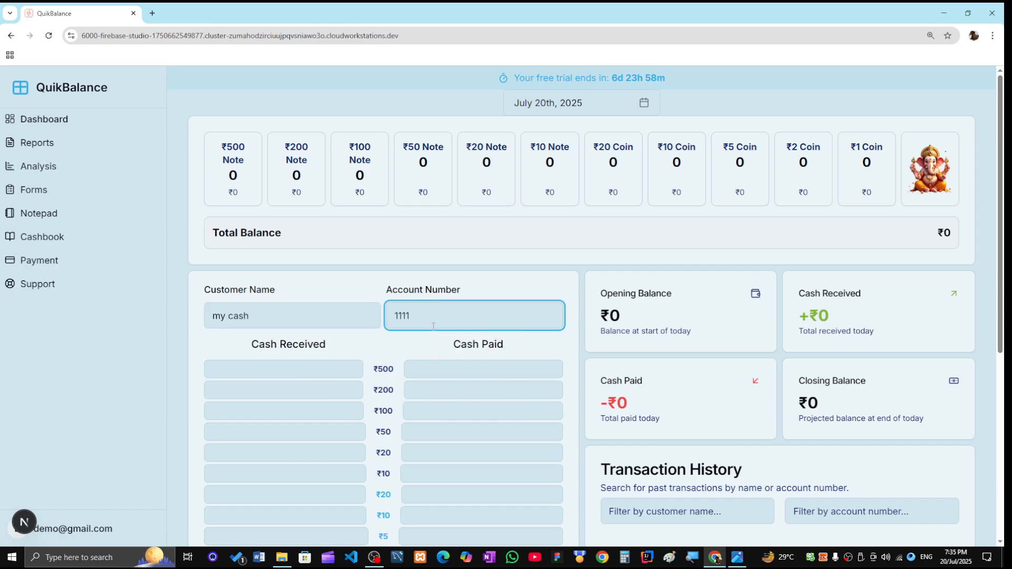
pyautogui.click(293, 367)
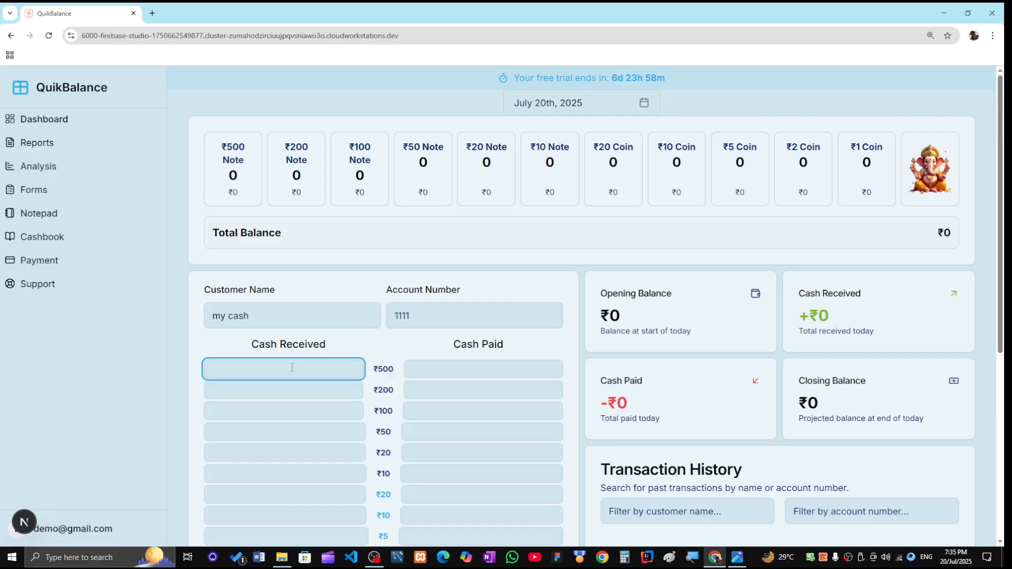
# - Enter 100 in each Cash Received note field from ₹500 down to ₹10
pyautogui.write('100')
pyautogui.press('Tab')
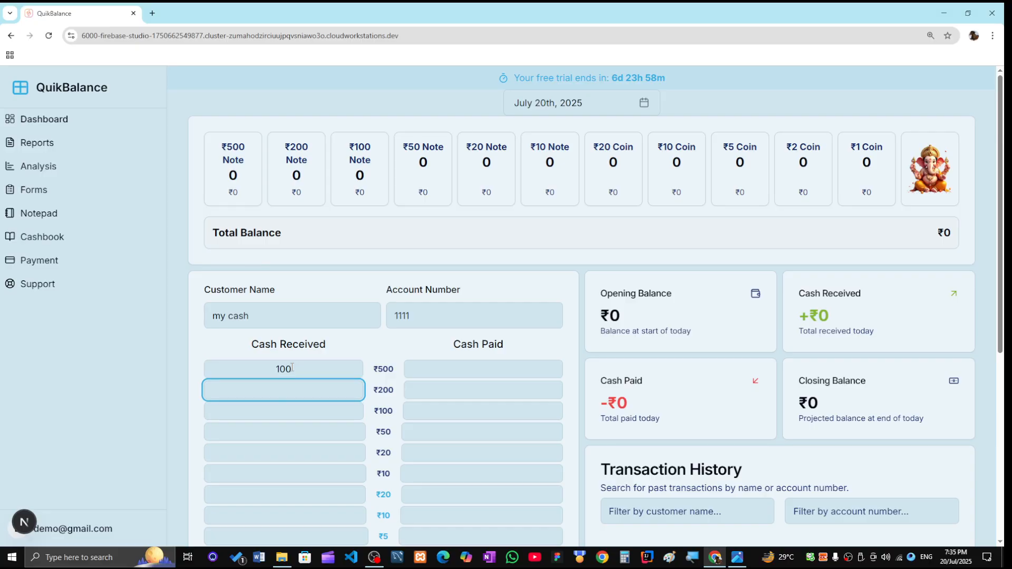
pyautogui.write('100')
pyautogui.press('Tab')
pyautogui.write('1')
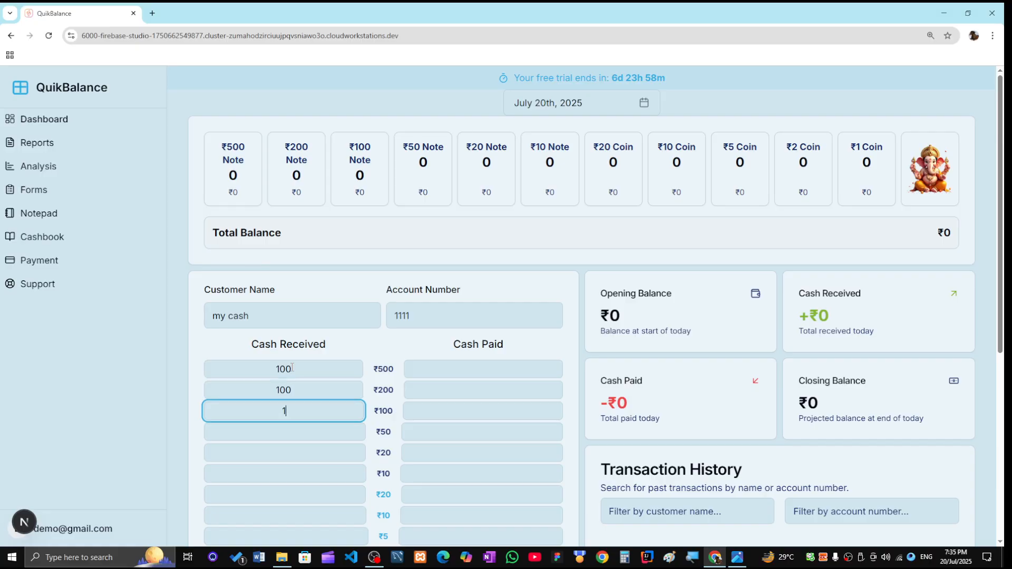
pyautogui.write('00')
pyautogui.press('Tab')
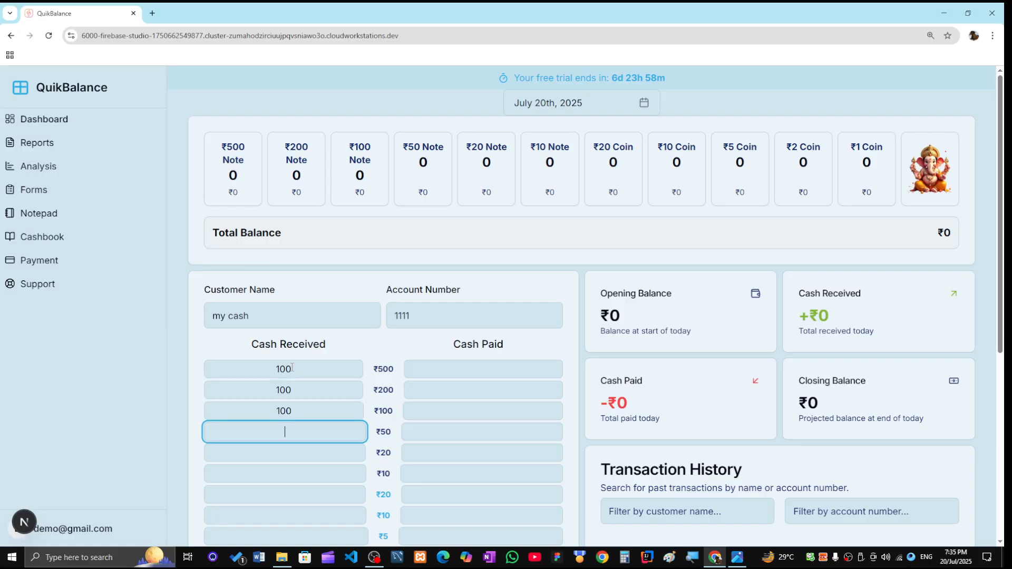
pyautogui.write('100')
pyautogui.press('Tab')
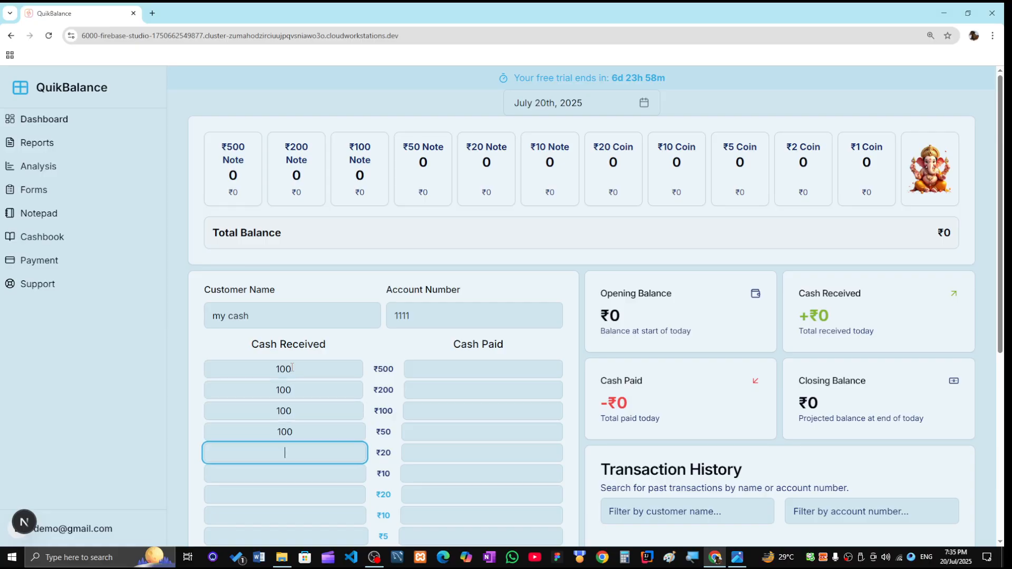
pyautogui.write('100')
pyautogui.press('Tab')
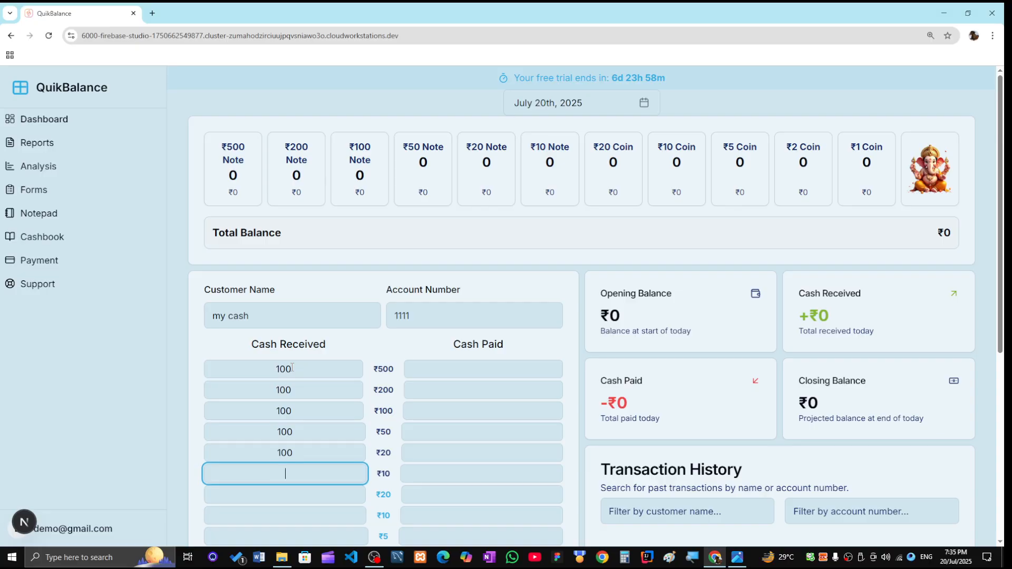
pyautogui.write('100')
pyautogui.press('Tab')
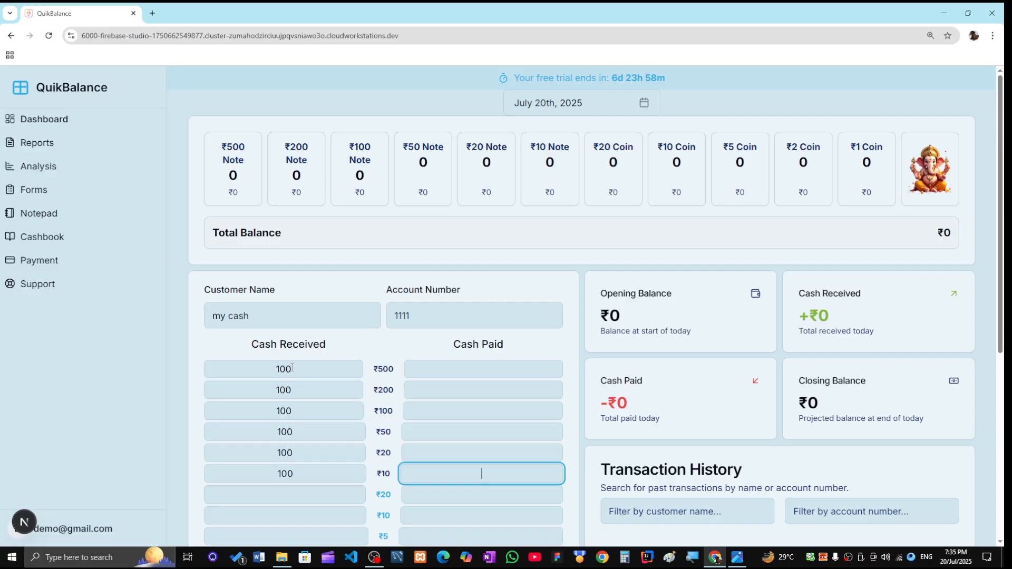
# - Enter 100 in the ₹20, ₹10, ₹5, ₹2 and ₹1 coin Cash Received fields
pyautogui.write('1')
pyautogui.press('Tab')
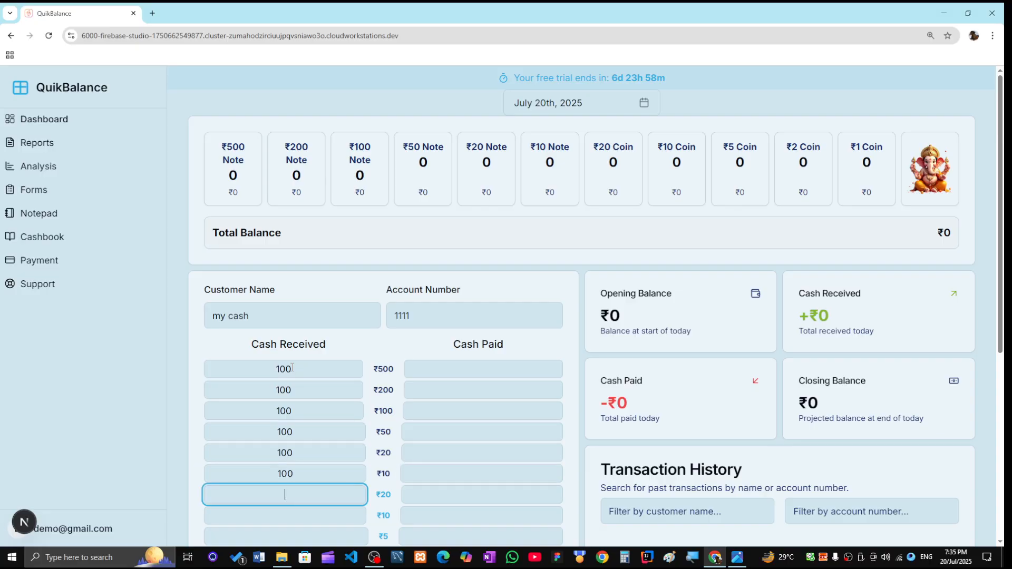
pyautogui.write('100')
pyautogui.press('Tab')
pyautogui.press('Tab')
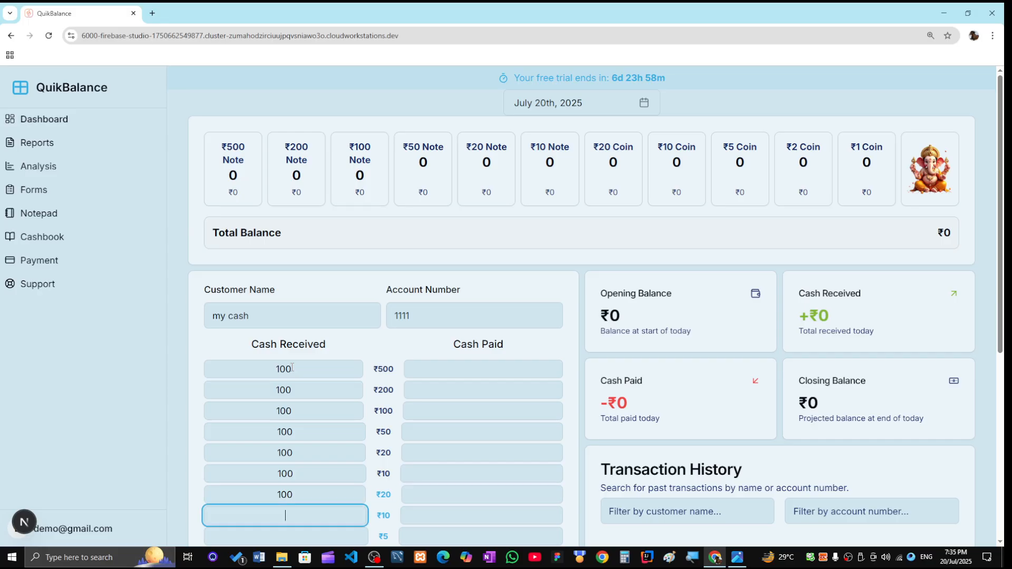
pyautogui.write('100')
pyautogui.press('Tab')
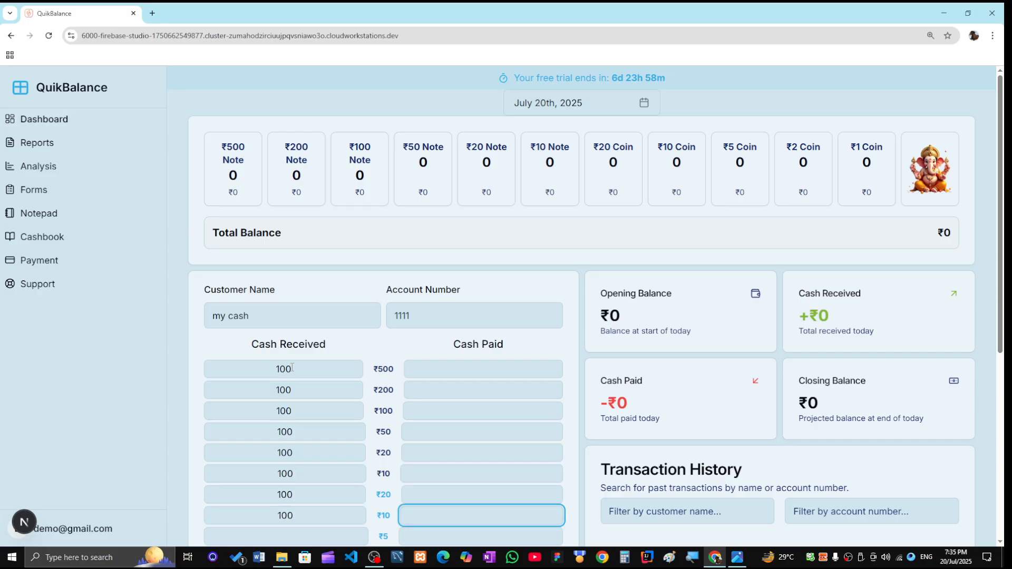
pyautogui.press('Tab')
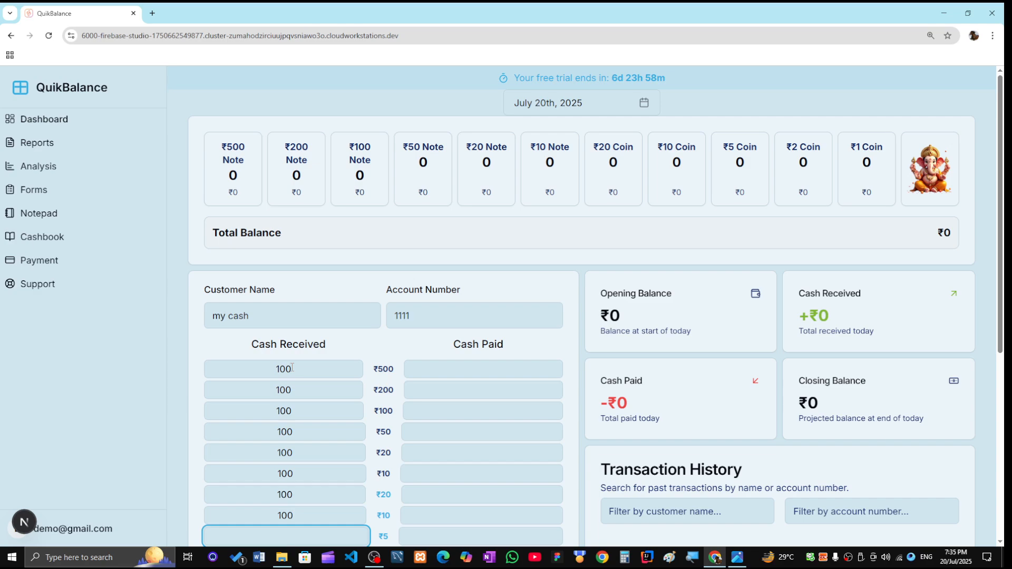
pyautogui.write('100')
pyautogui.press('Tab')
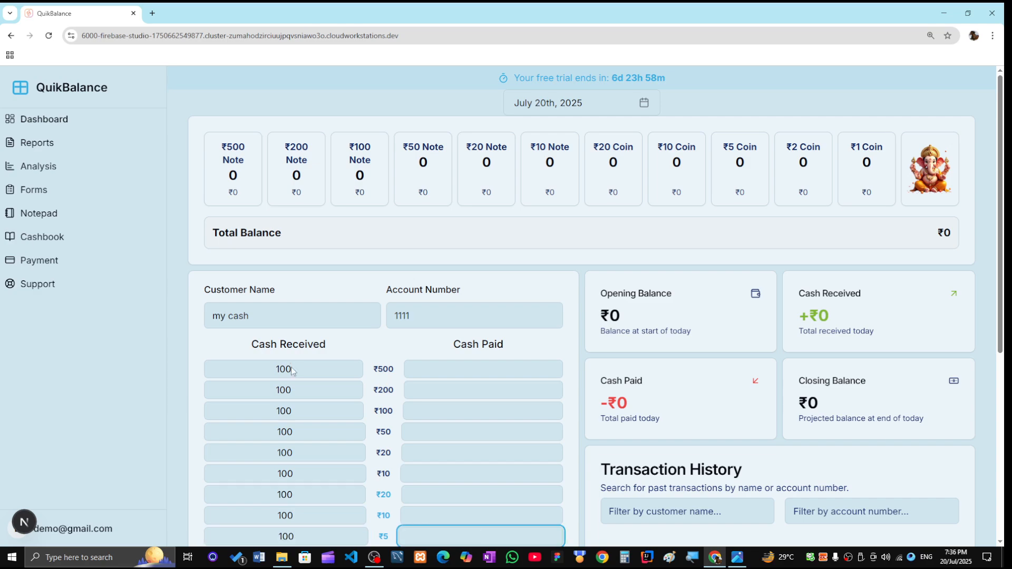
pyautogui.press('Tab')
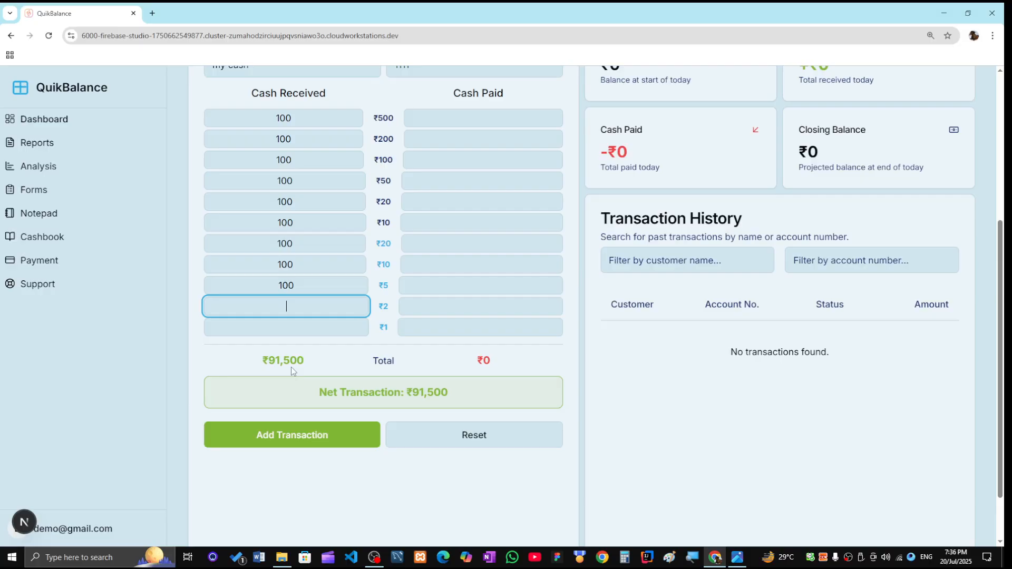
pyautogui.write('100')
pyautogui.press('Tab')
pyautogui.press('Tab')
pyautogui.write('100')
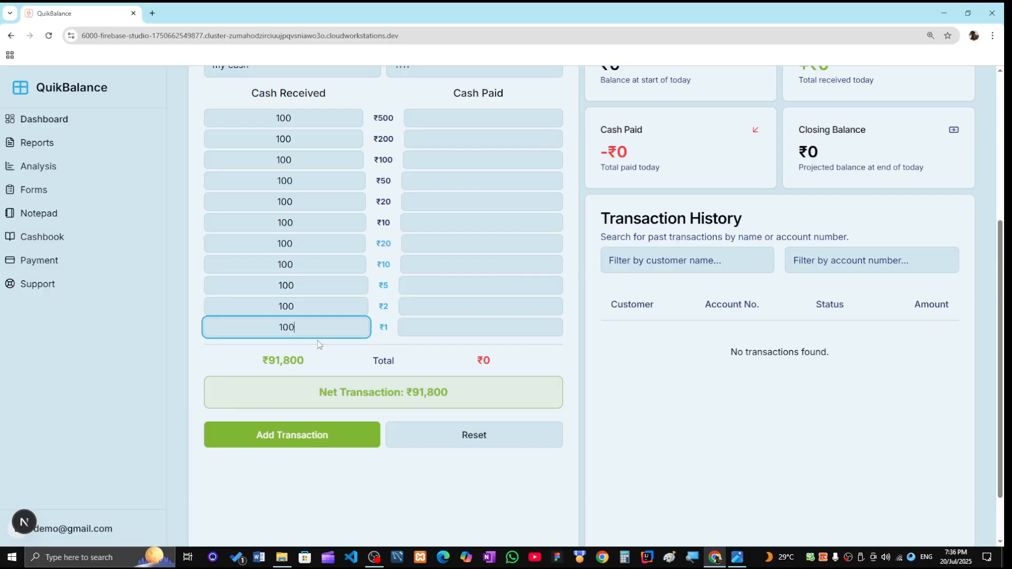
pyautogui.scroll(2, 318, 339)
pyautogui.scroll(-2, 317, 338)
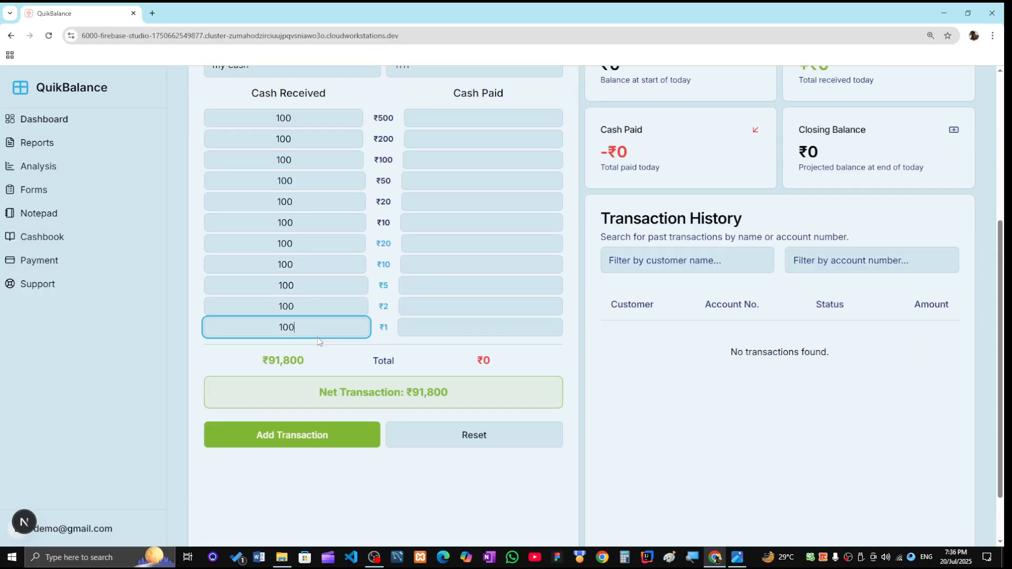
# - Add the ₹91,800 entry as a completed transaction and review the counts and history row
pyautogui.click(329, 440)
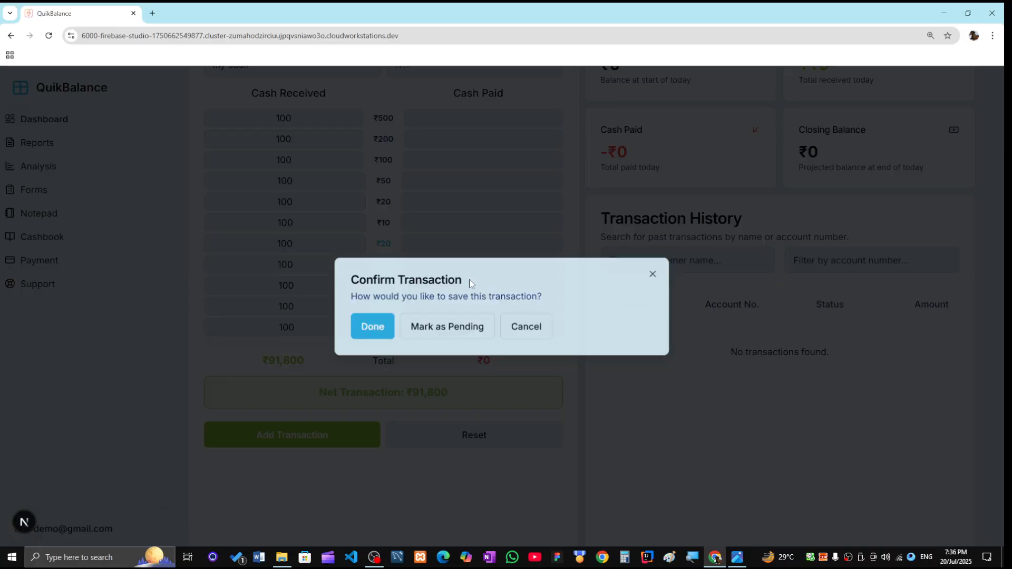
pyautogui.click(357, 336)
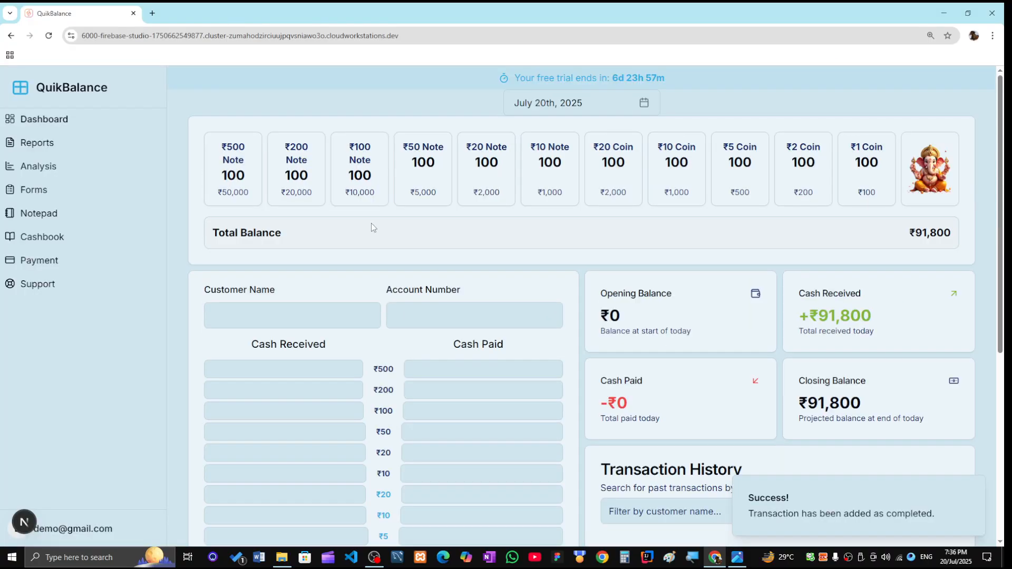
pyautogui.moveTo(227, 176); pyautogui.dragTo(246, 176)
pyautogui.click(246, 176)
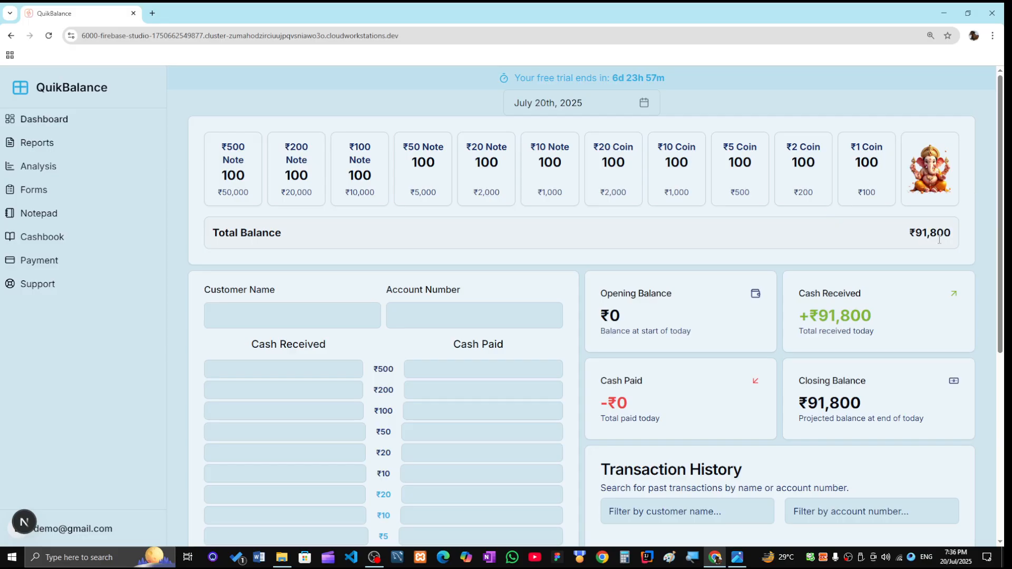
pyautogui.scroll(-2, 836, 285)
pyautogui.moveTo(819, 211); pyautogui.dragTo(861, 211)
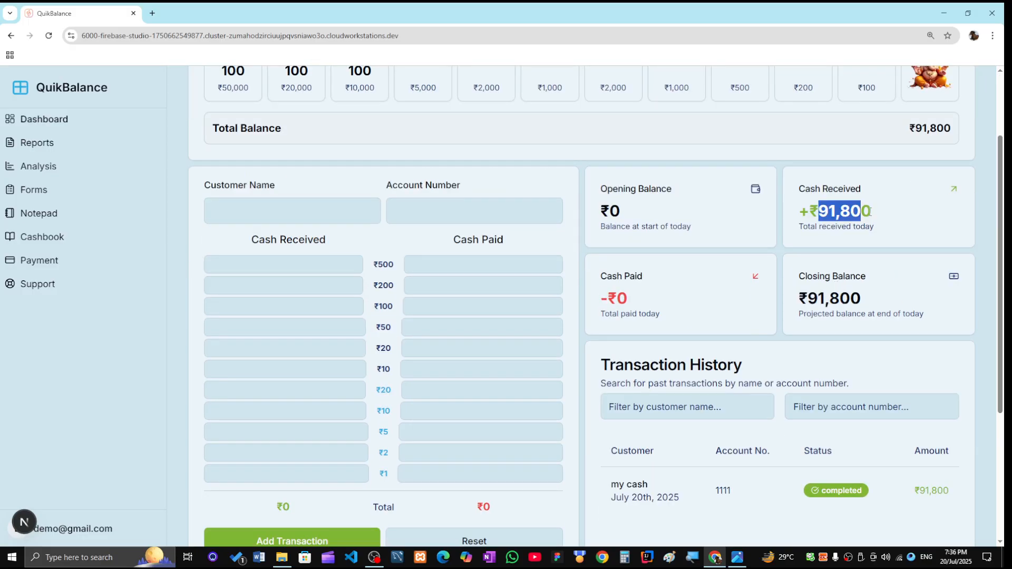
pyautogui.scroll(-2, 849, 283)
pyautogui.click(593, 378)
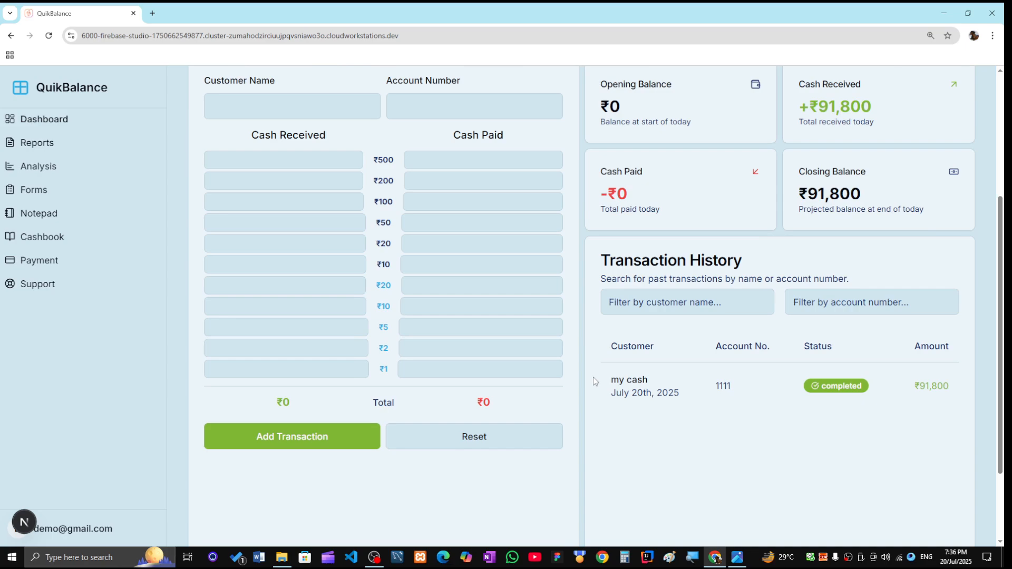
pyautogui.scroll(4, 762, 377)
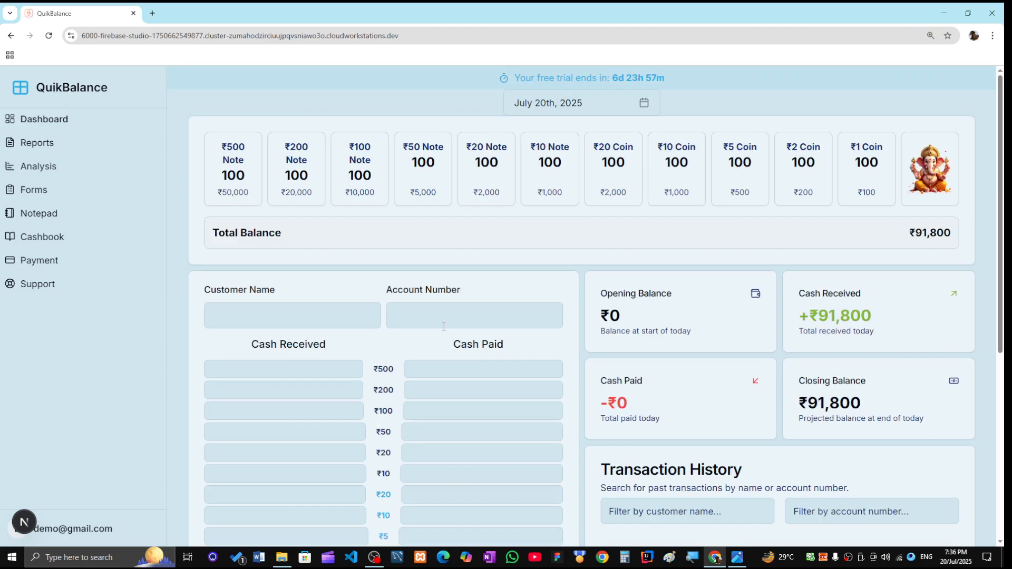
# - Pick a saved customer and account number, and enter 10 ₹200 notes received
pyautogui.click(269, 317)
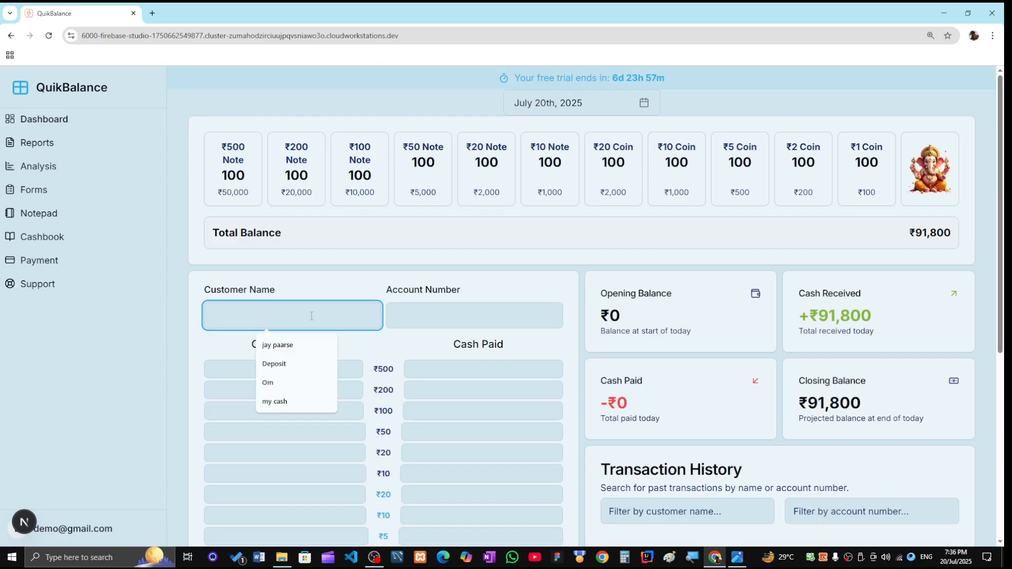
pyautogui.click(305, 343)
pyautogui.click(437, 323)
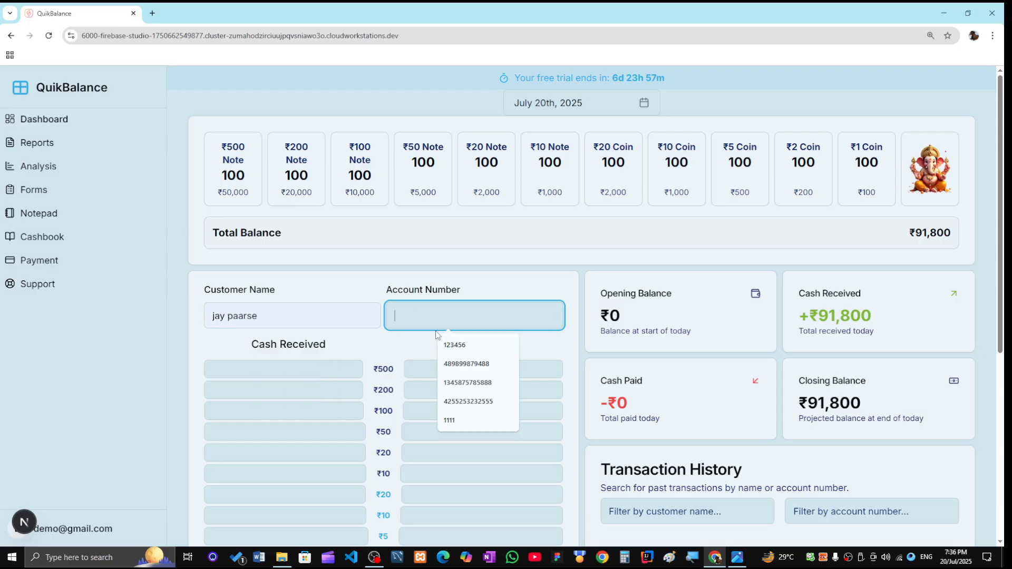
pyautogui.click(458, 364)
pyautogui.click(300, 367)
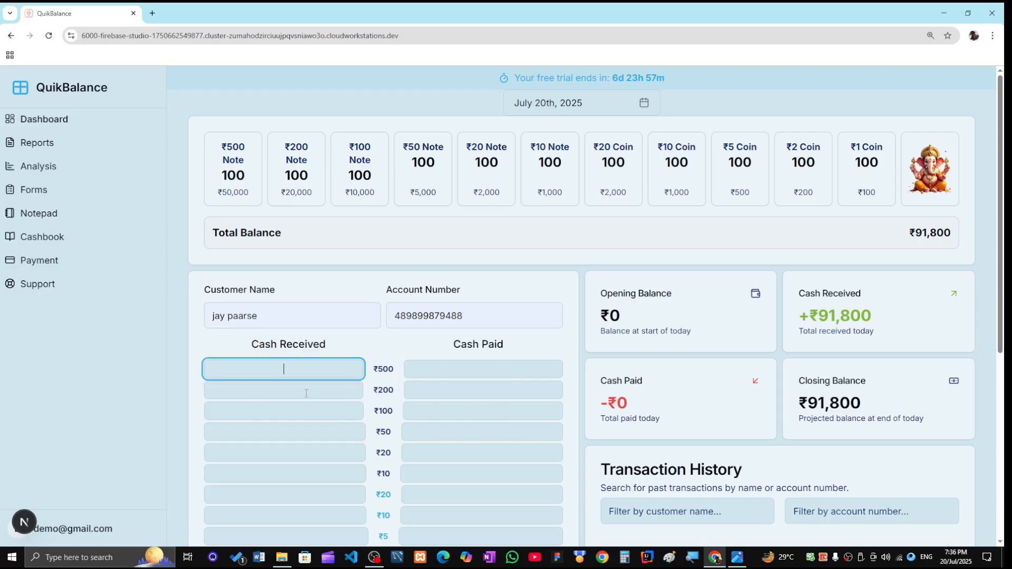
pyautogui.click(306, 394)
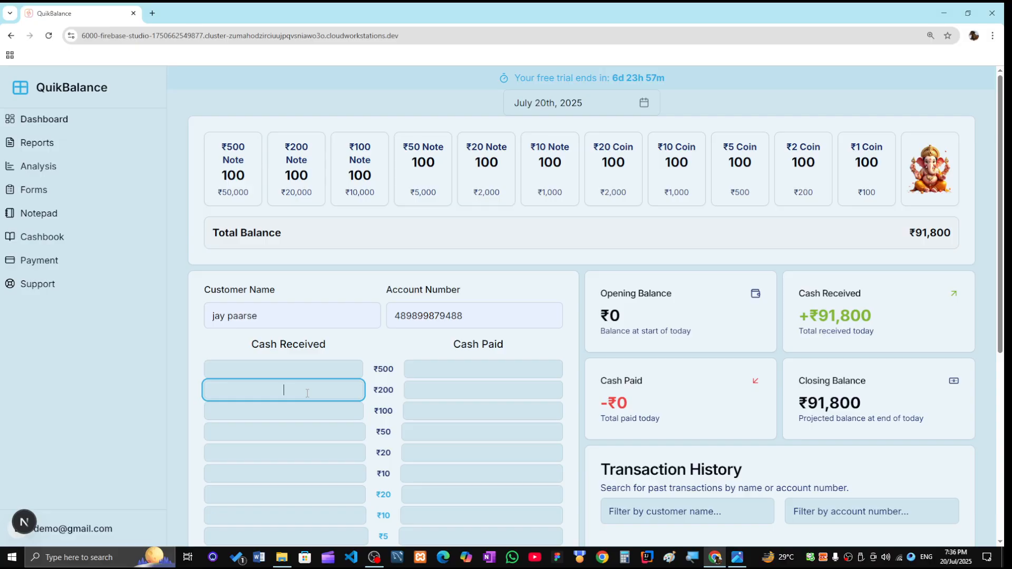
pyautogui.write('10')
pyautogui.click(462, 396)
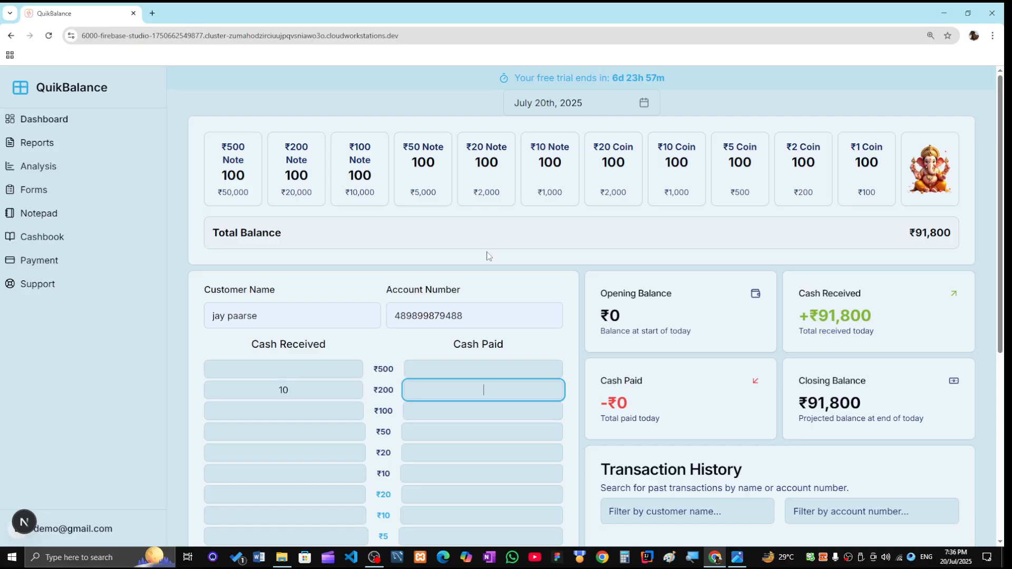
pyautogui.scroll(-2, 499, 232)
pyautogui.scroll(2, 500, 231)
# - Submit the ₹2,000 receipt and save it as completed
pyautogui.hotkey('ctrl', '-')
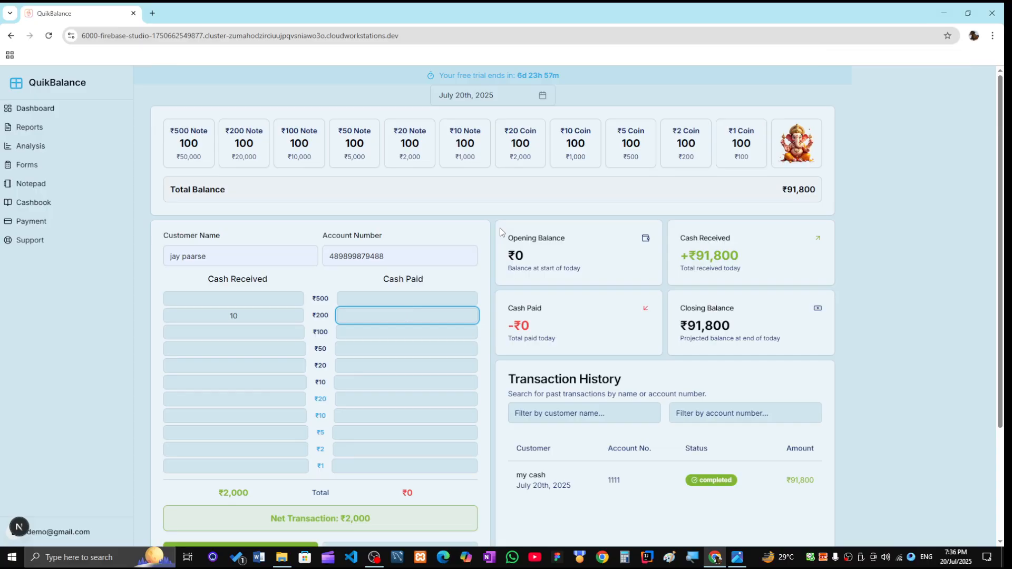
pyautogui.press('Return')
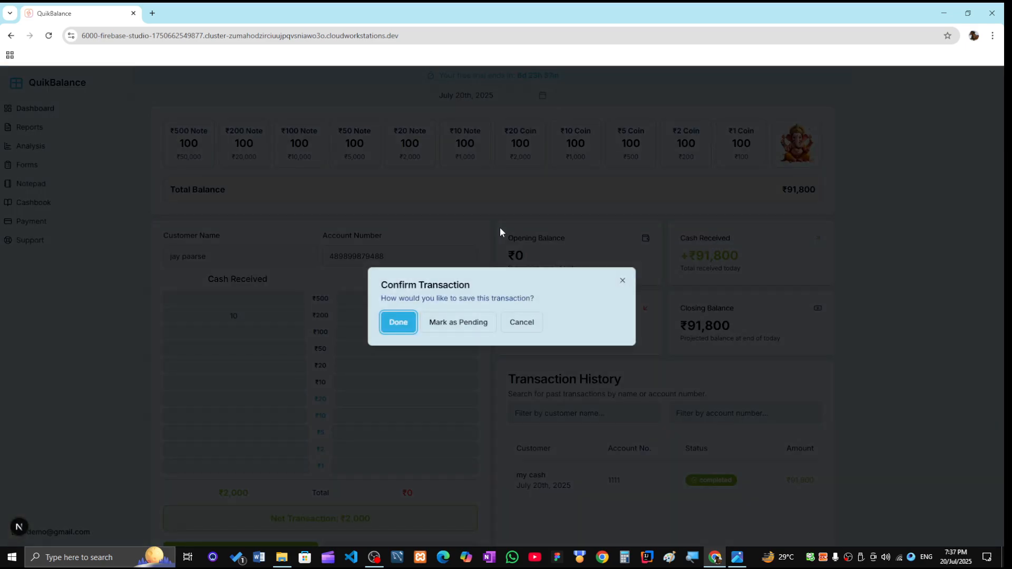
pyautogui.press('Return')
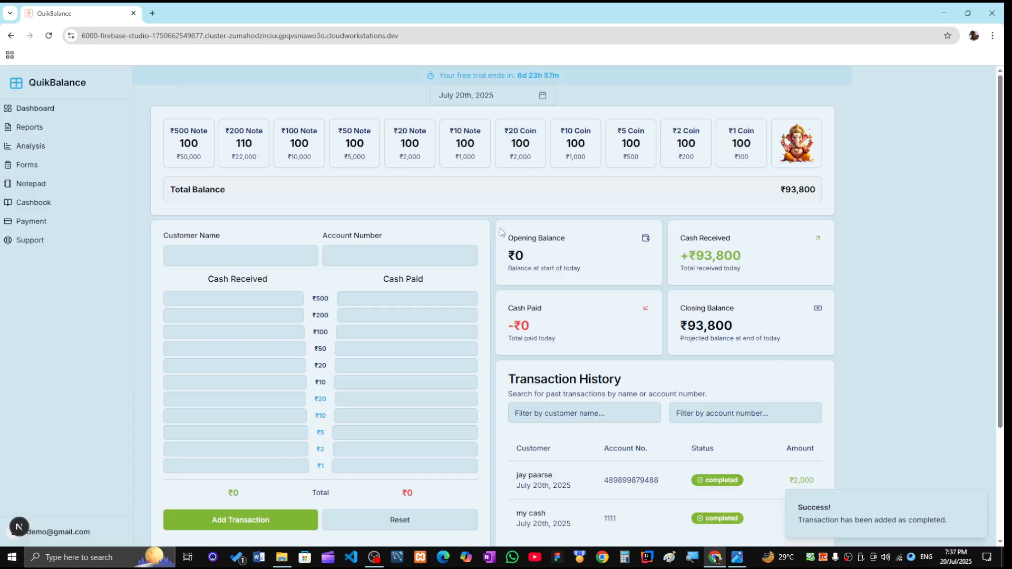
pyautogui.scroll(-2, 559, 416)
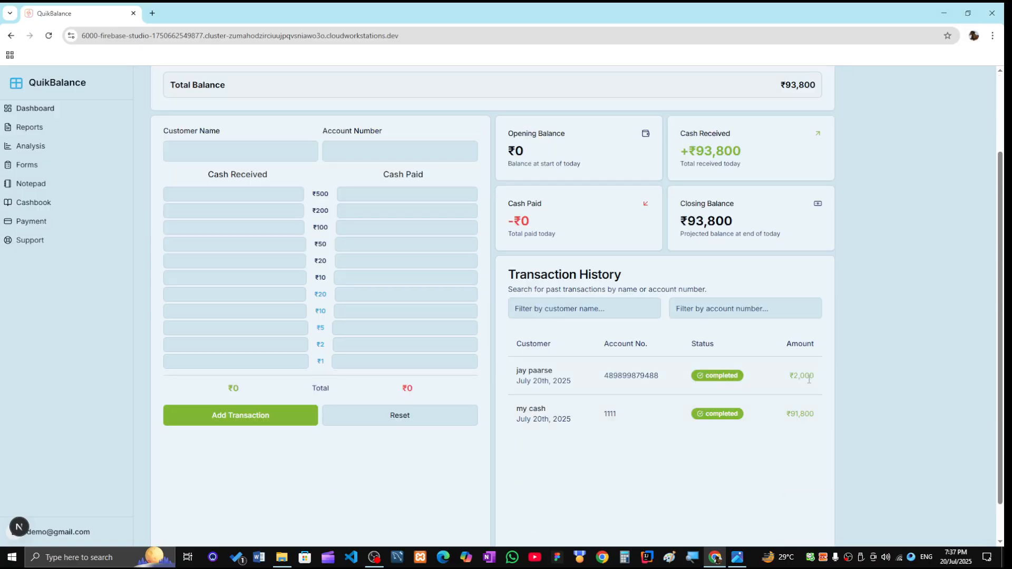
pyautogui.scroll(2, 305, 182)
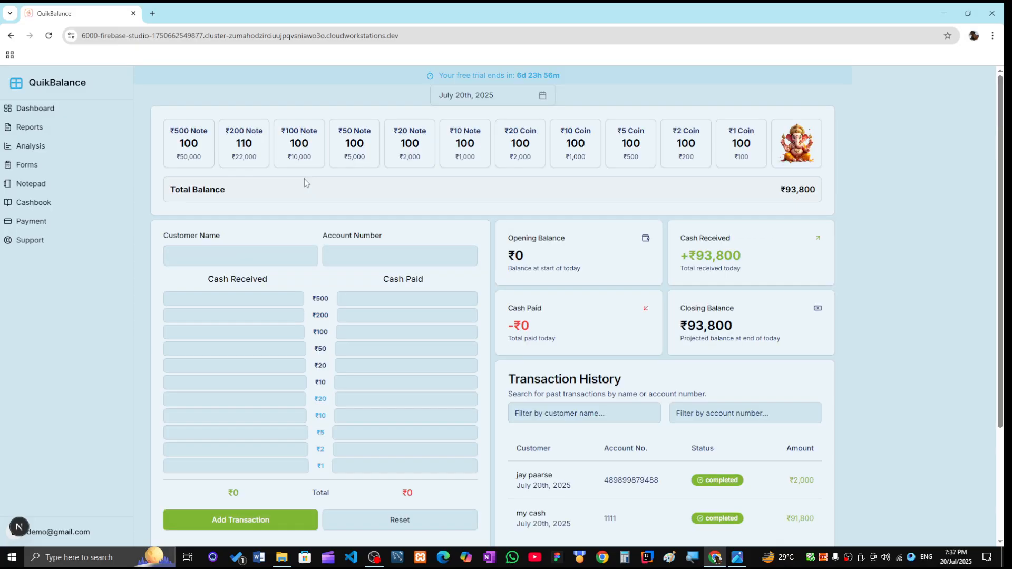
# - Choose another saved customer name and accept the suggested account number
pyautogui.doubleClick(244, 143)
pyautogui.click(247, 144)
pyautogui.click(257, 255)
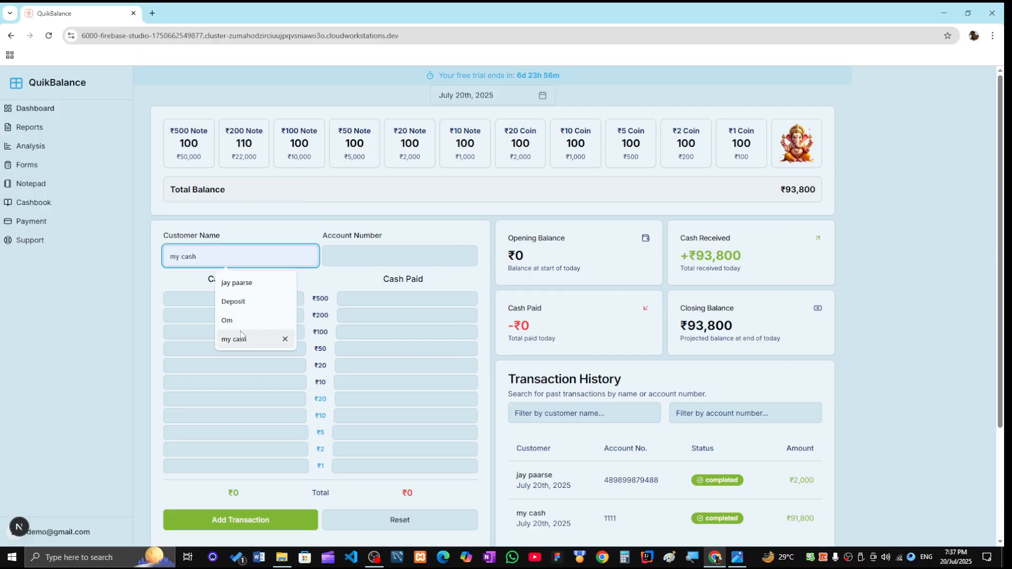
pyautogui.click(228, 320)
pyautogui.click(385, 258)
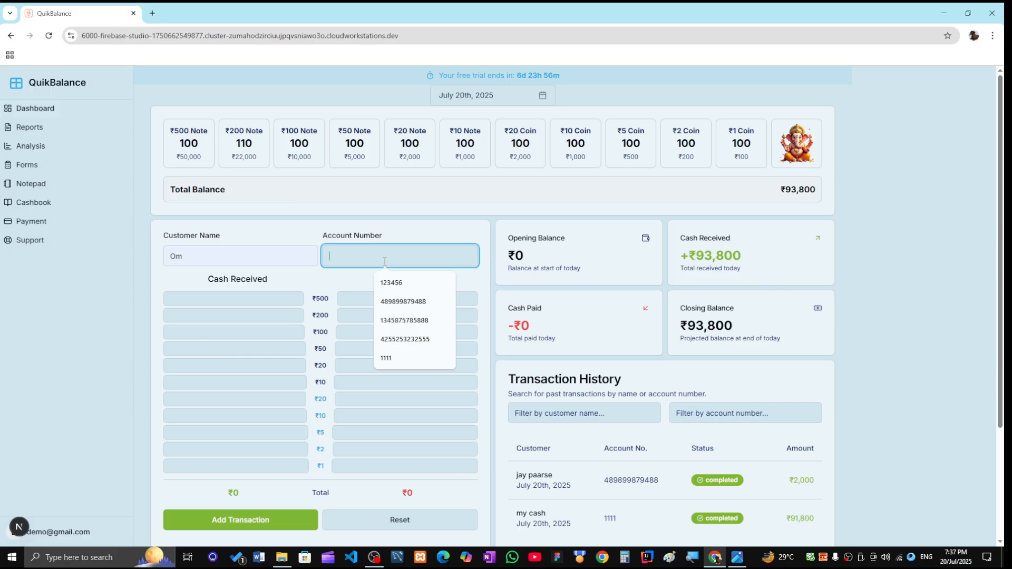
pyautogui.click(398, 321)
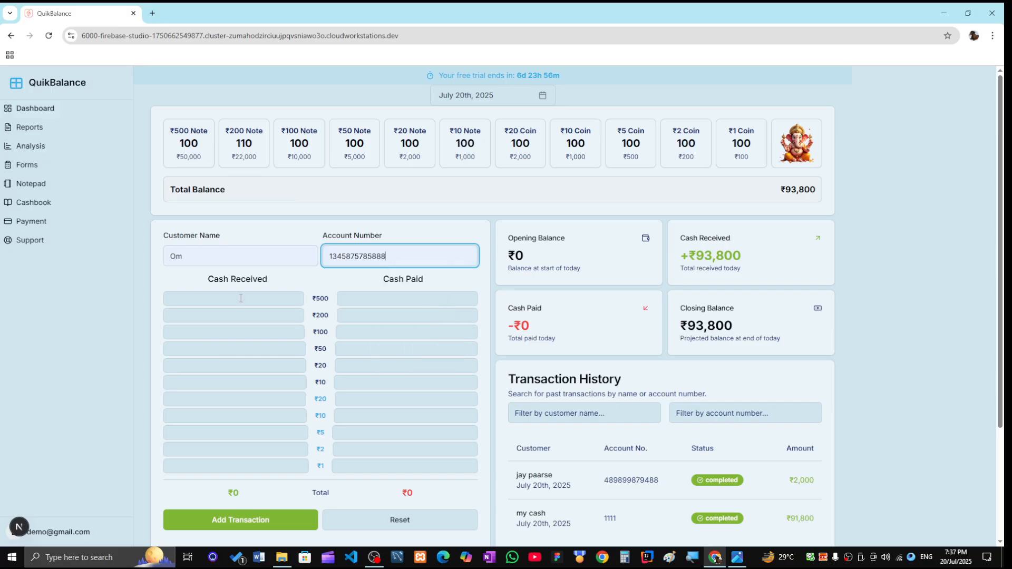
# - Enter 100 ₹50 notes under Cash Paid and submit the ₹5,000 payout
pyautogui.click(241, 298)
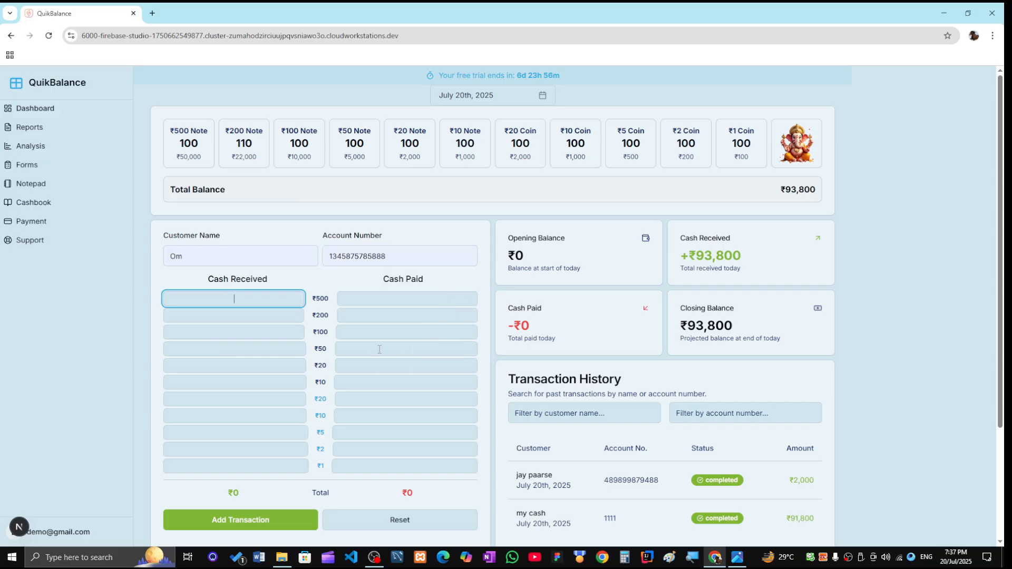
pyautogui.click(379, 349)
pyautogui.write('100')
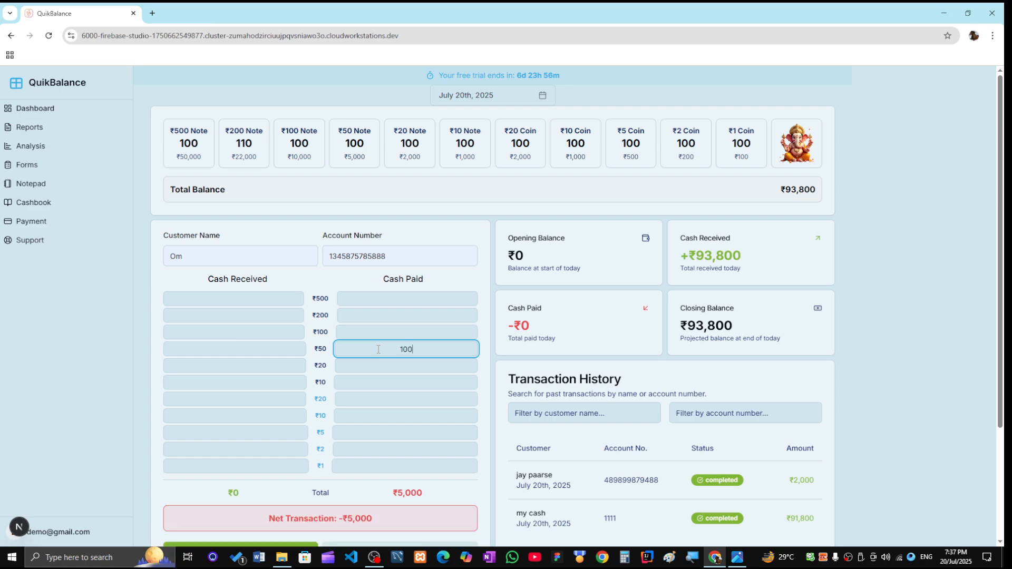
pyautogui.press('Return')
pyautogui.press('Return')
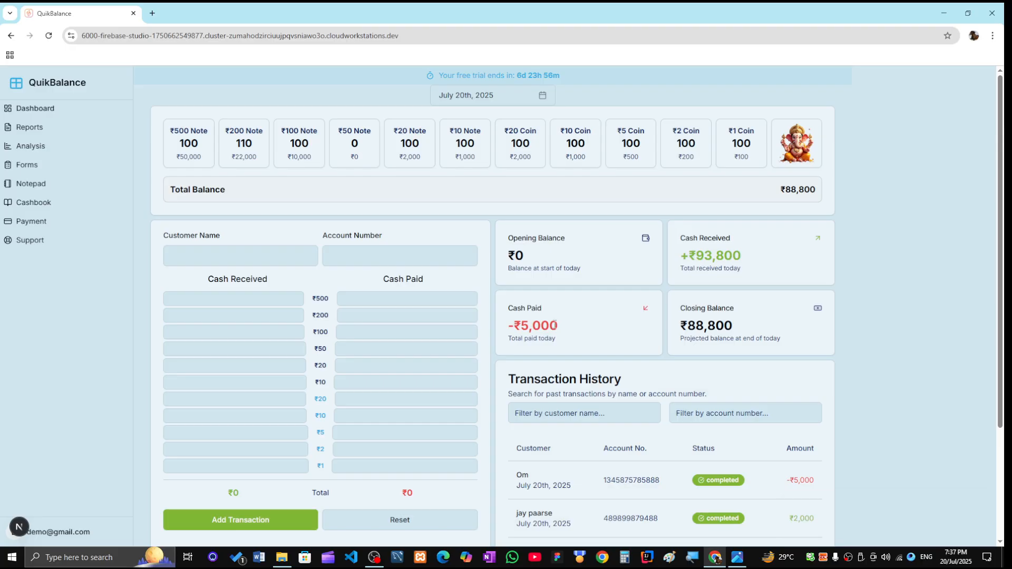
pyautogui.scroll(-2, 769, 384)
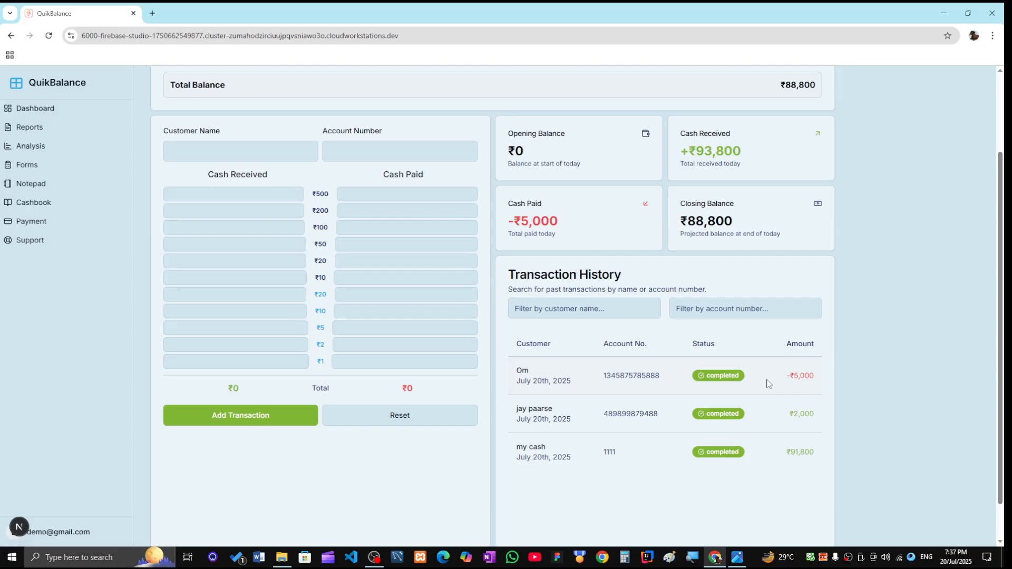
pyautogui.scroll(2, 679, 368)
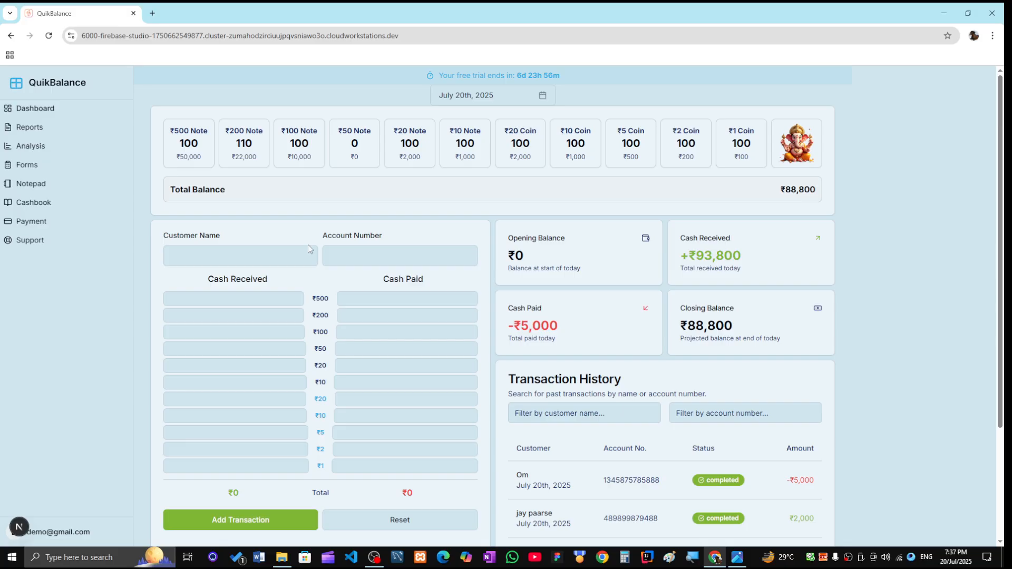
# - Enter 100 ₹100 notes received for a saved customer and save it as pending
pyautogui.click(247, 263)
pyautogui.click(237, 283)
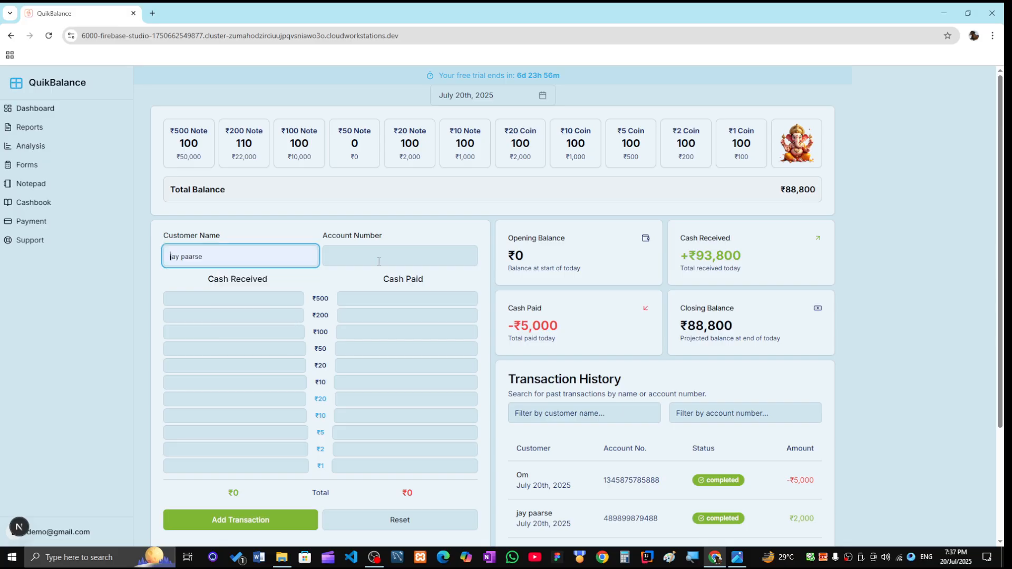
pyautogui.click(378, 262)
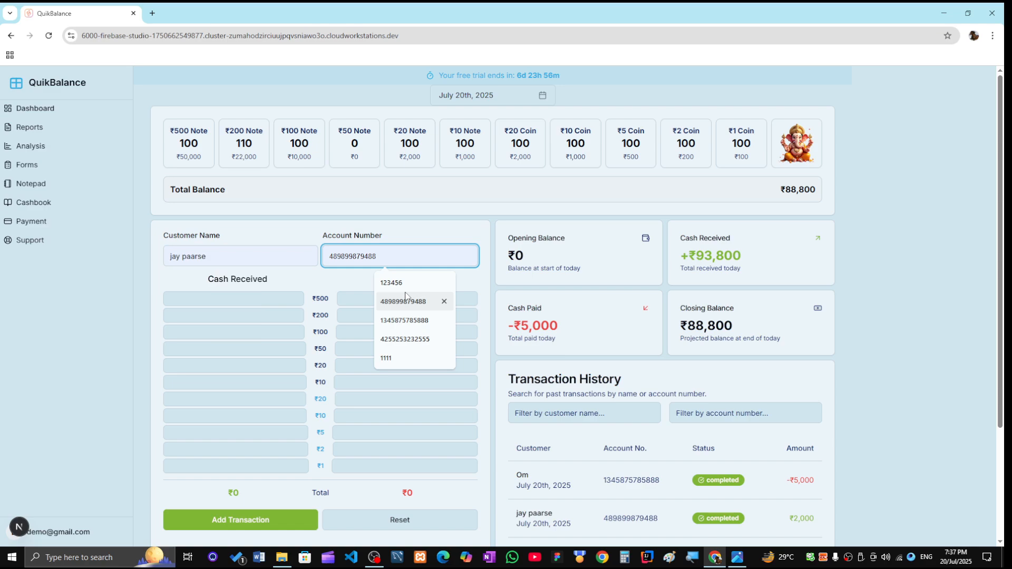
pyautogui.click(241, 299)
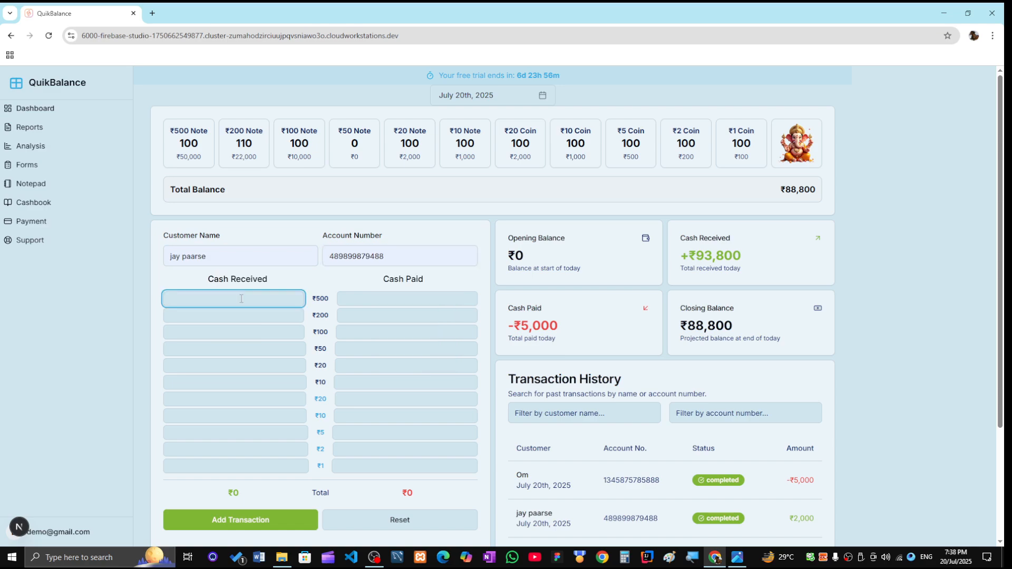
pyautogui.click(257, 331)
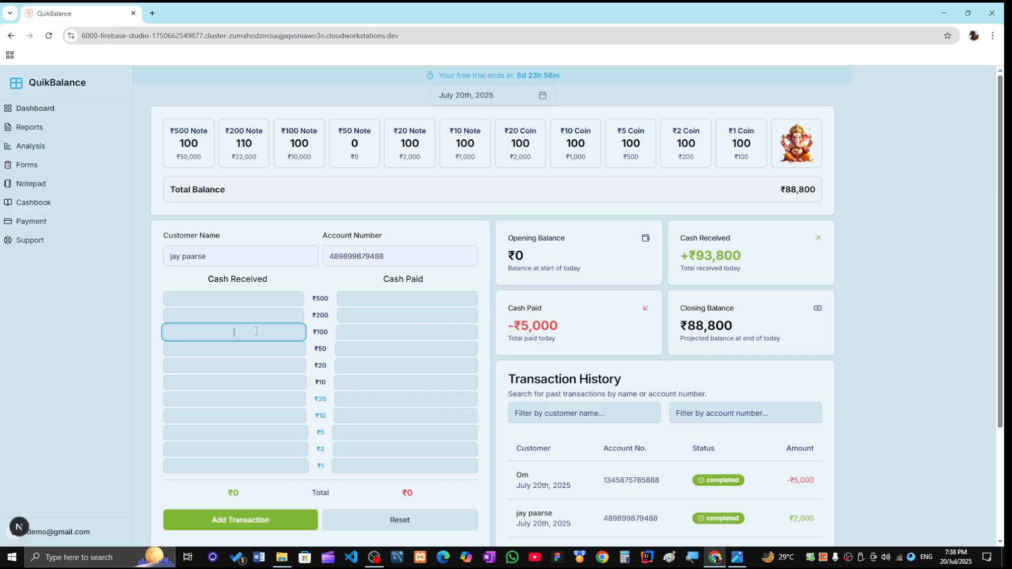
pyautogui.write('100')
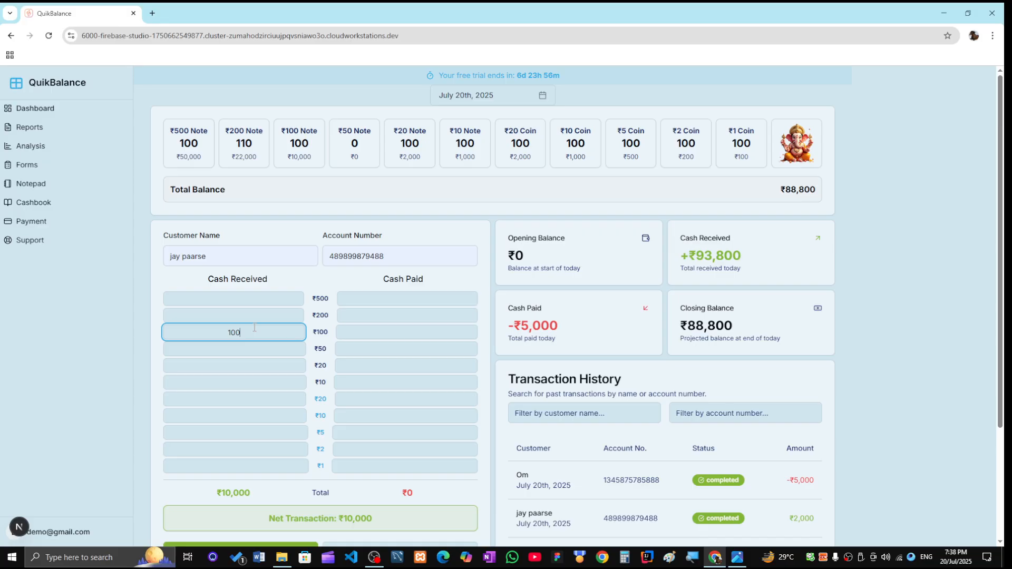
pyautogui.press('Return')
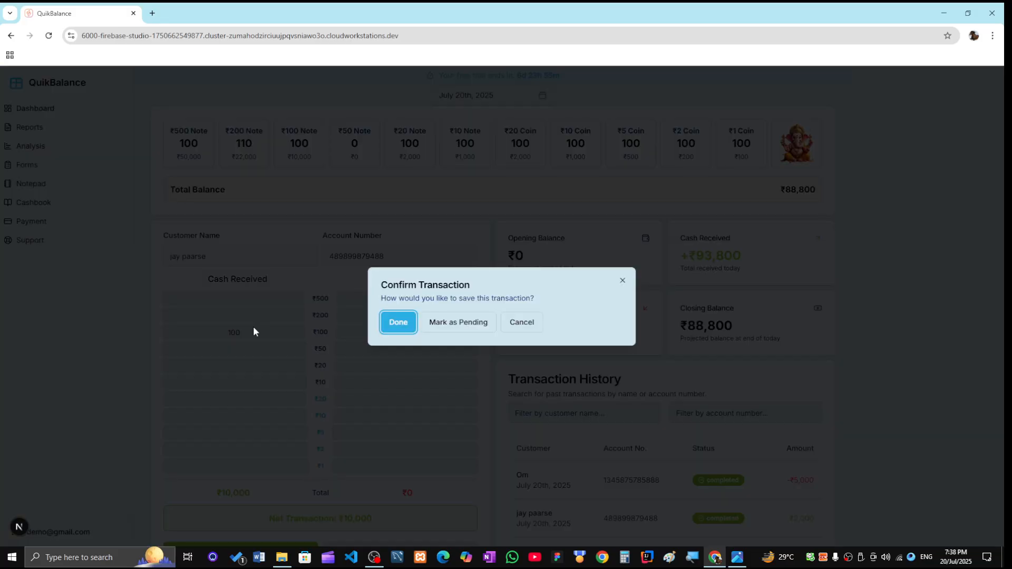
pyautogui.click(457, 329)
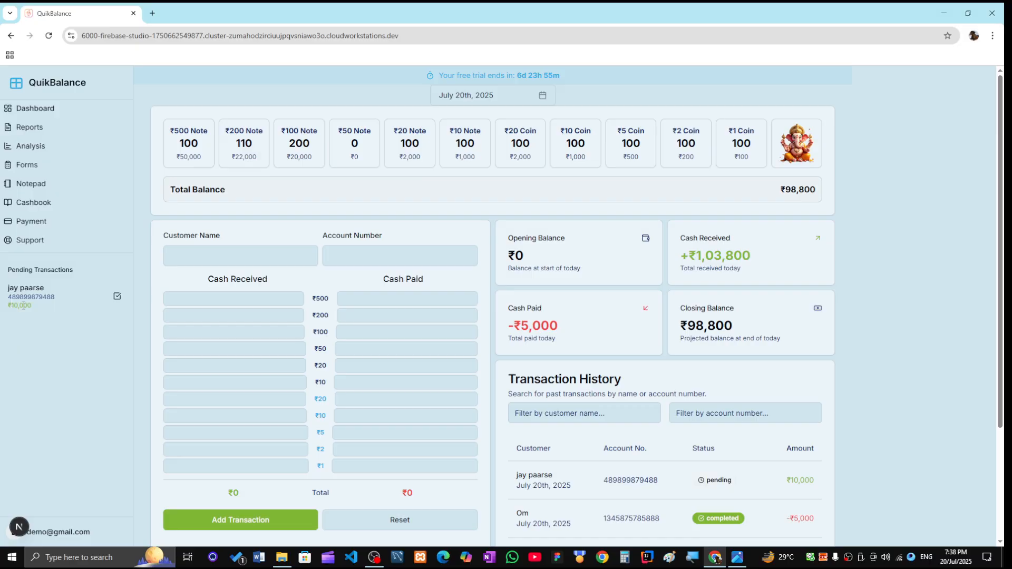
# - Tick the ₹10,000 entry under Pending Transactions to mark it completed
pyautogui.moveTo(7, 271); pyautogui.dragTo(68, 276)
pyautogui.click(60, 282)
pyautogui.click(117, 298)
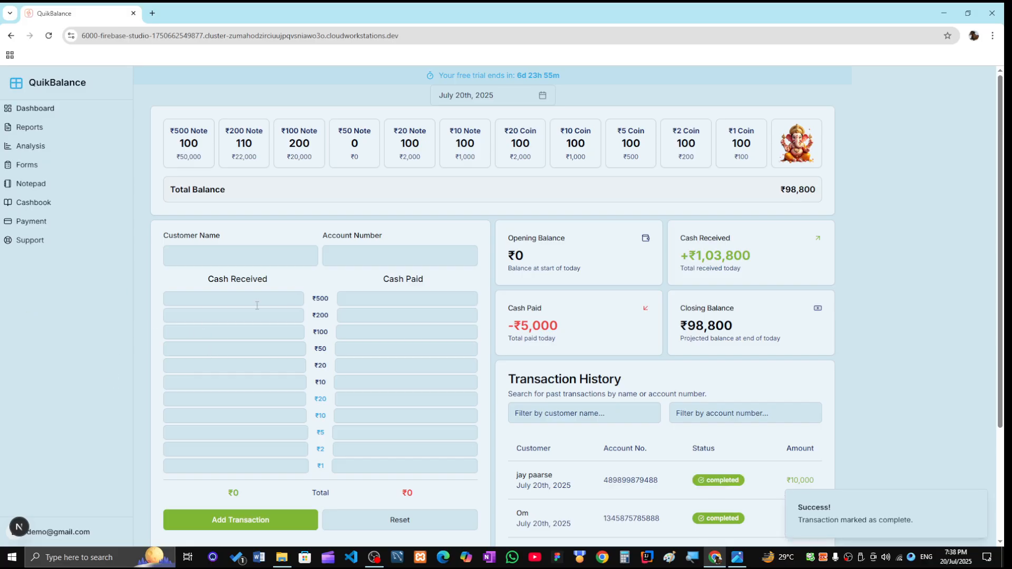
pyautogui.scroll(-2, 617, 297)
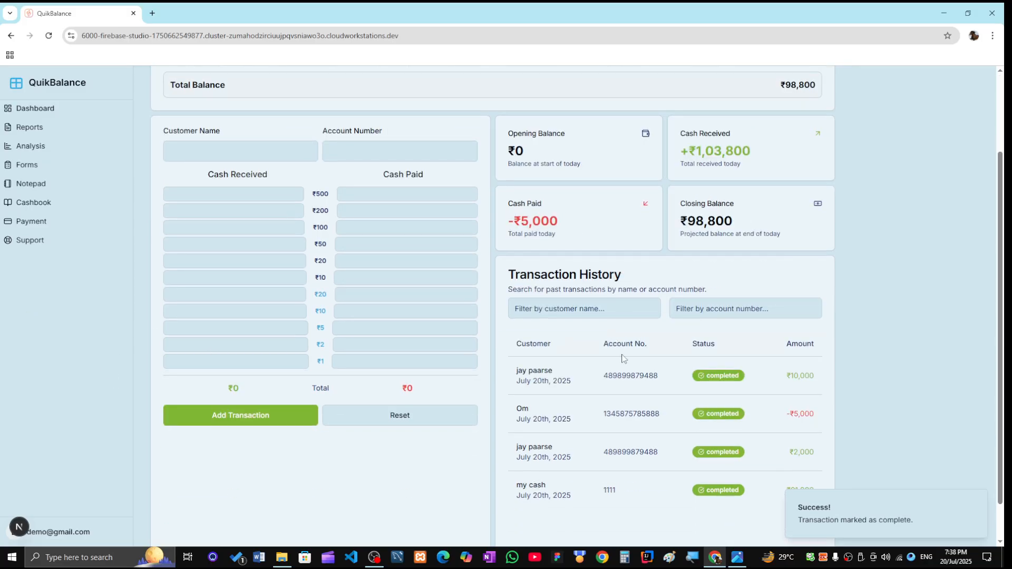
pyautogui.scroll(2, 621, 355)
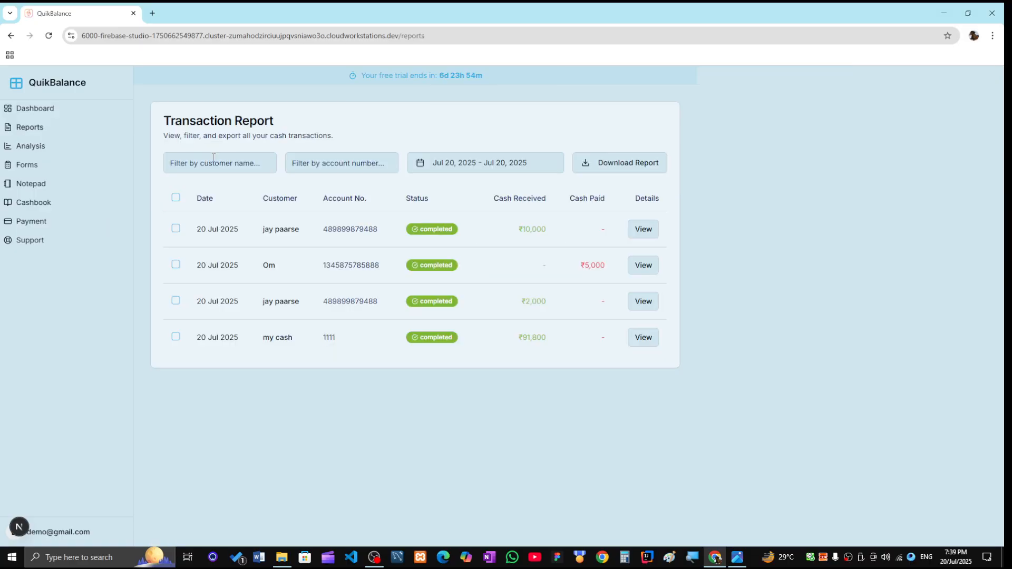
# - Start the Transaction Report range on July 1, 2025 and export it as PDF (.pdf)
pyautogui.click(215, 168)
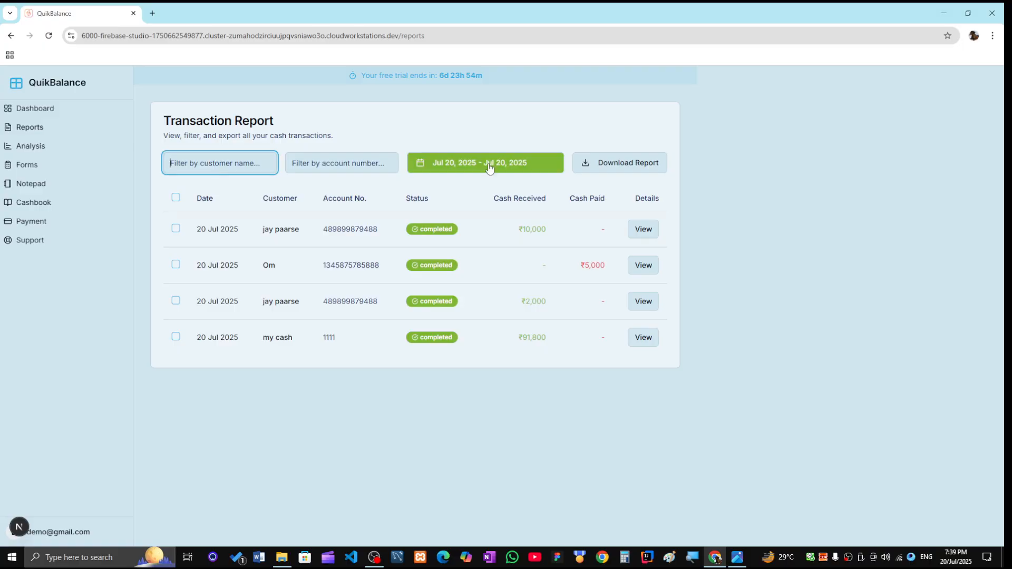
pyautogui.click(459, 189)
pyautogui.click(458, 168)
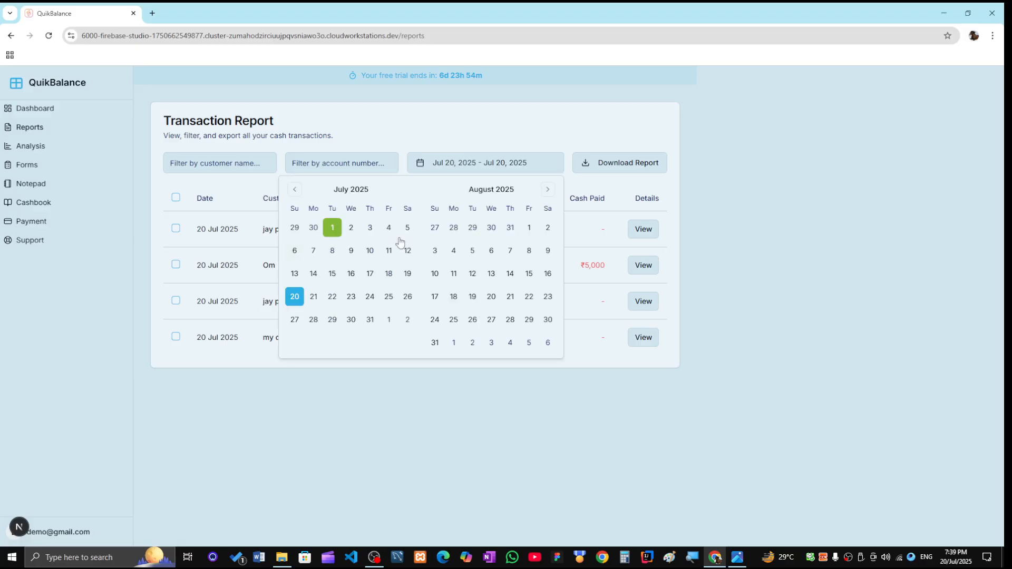
pyautogui.click(395, 376)
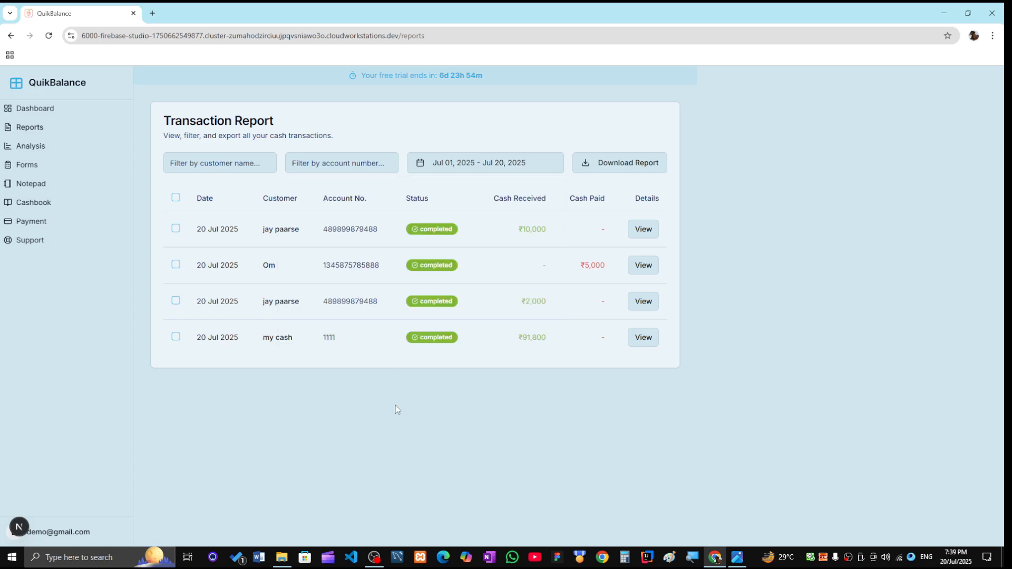
pyautogui.click(614, 173)
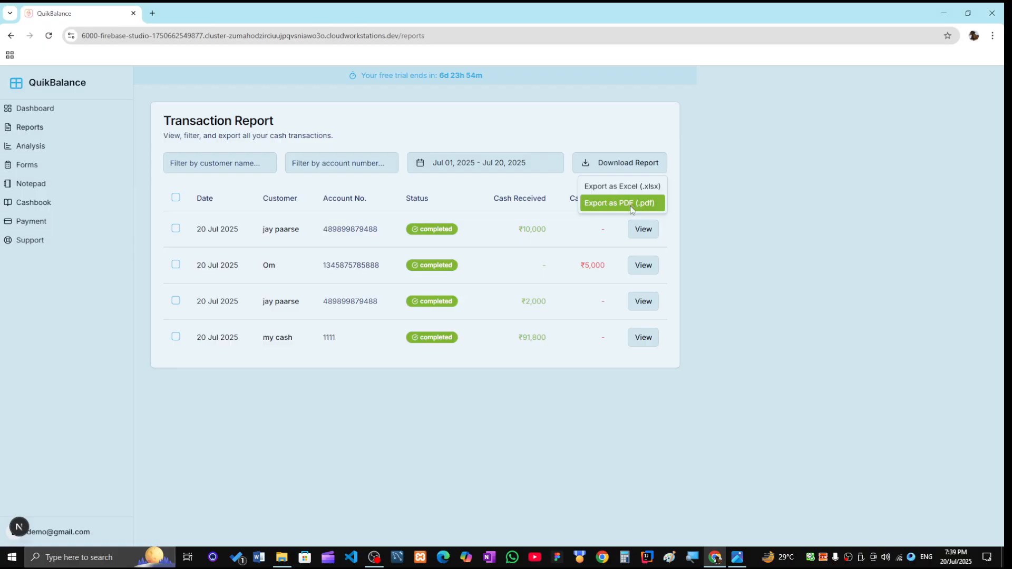
pyautogui.click(632, 206)
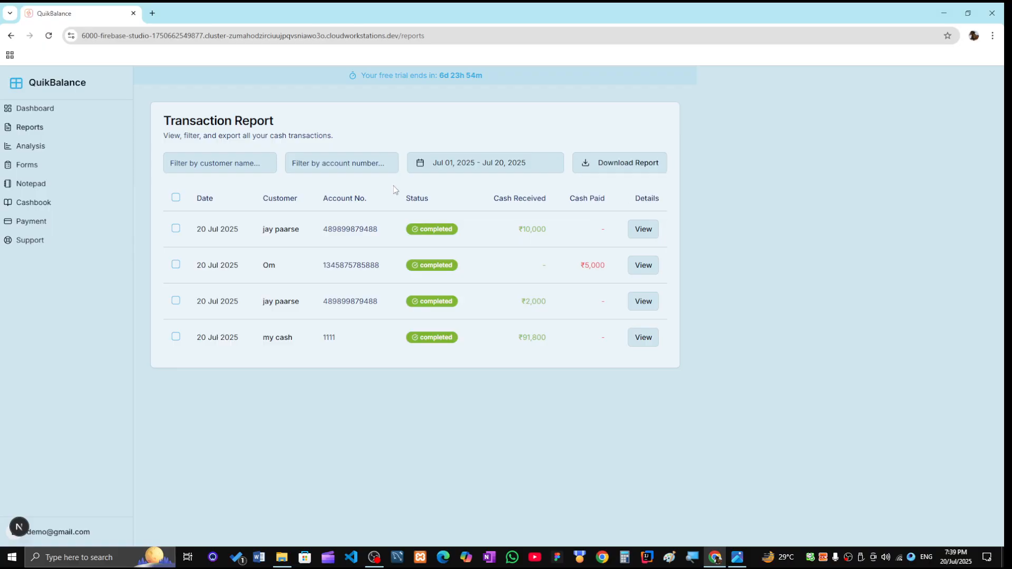
pyautogui.click(177, 231)
pyautogui.click(177, 266)
pyautogui.click(176, 305)
pyautogui.click(176, 340)
pyautogui.click(177, 198)
pyautogui.click(648, 240)
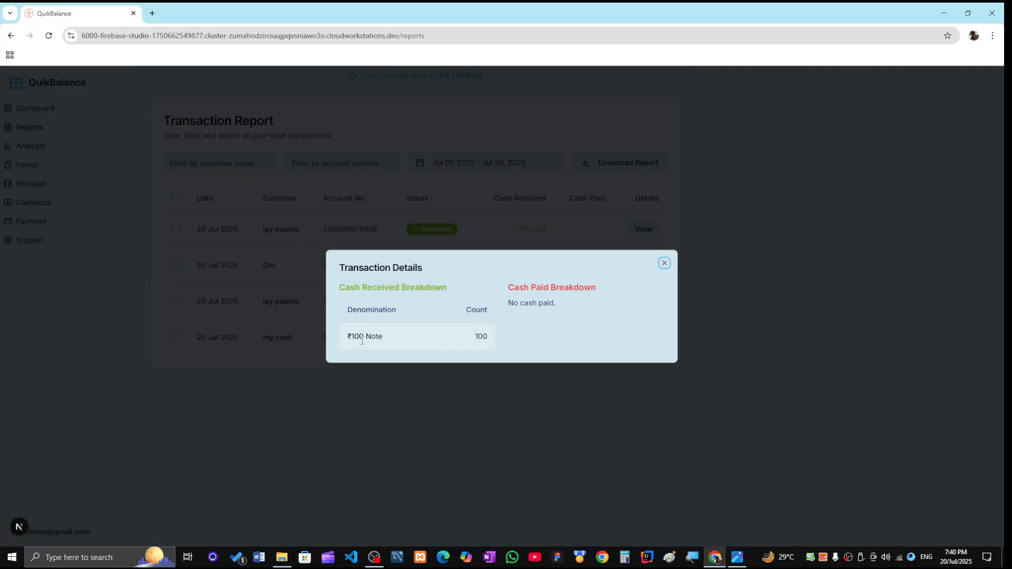
pyautogui.click(665, 263)
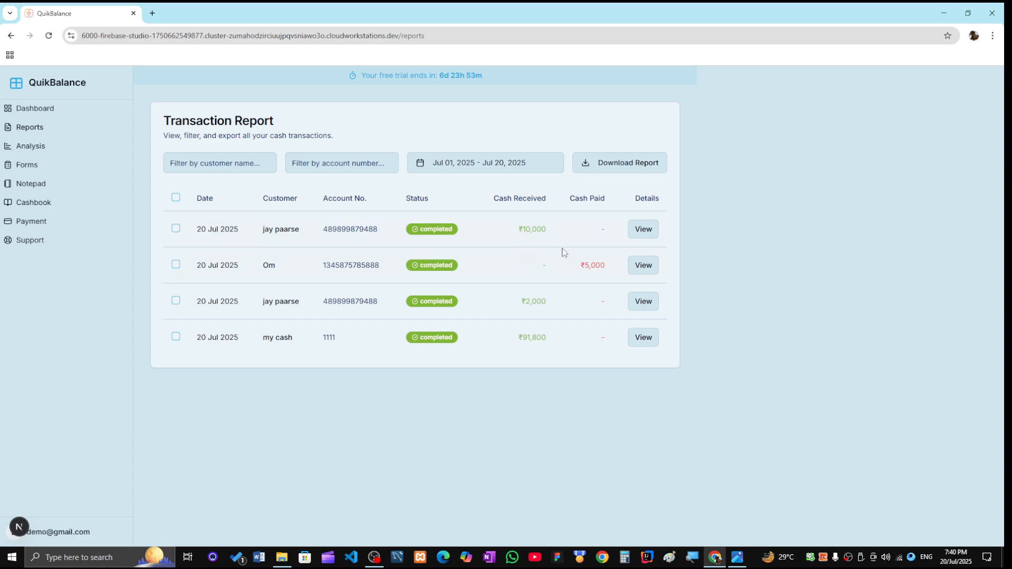
# - Create a Mobile Number Update letter with the customer's autofilled name, account and new mobile number
pyautogui.click(29, 168)
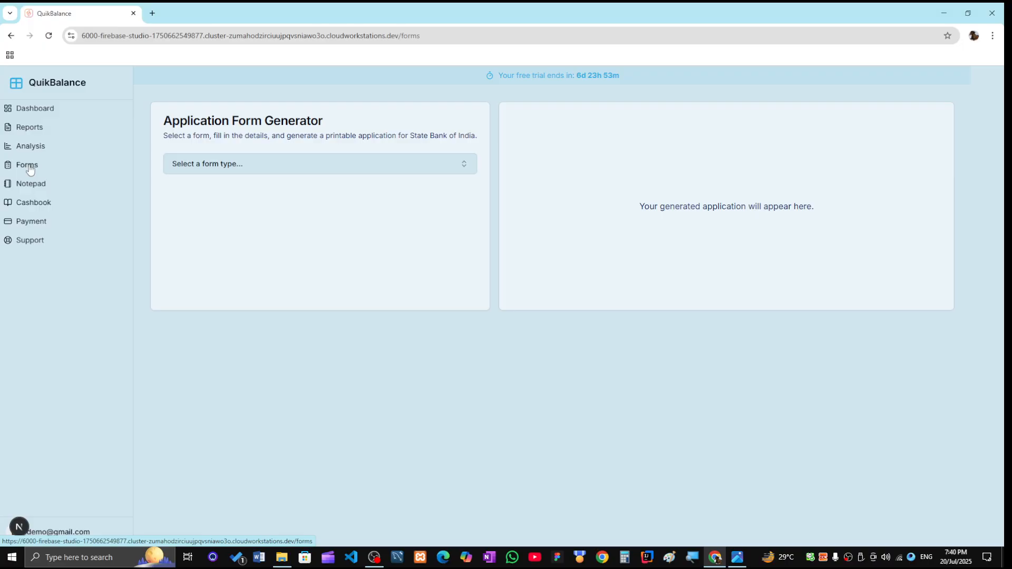
pyautogui.click(197, 169)
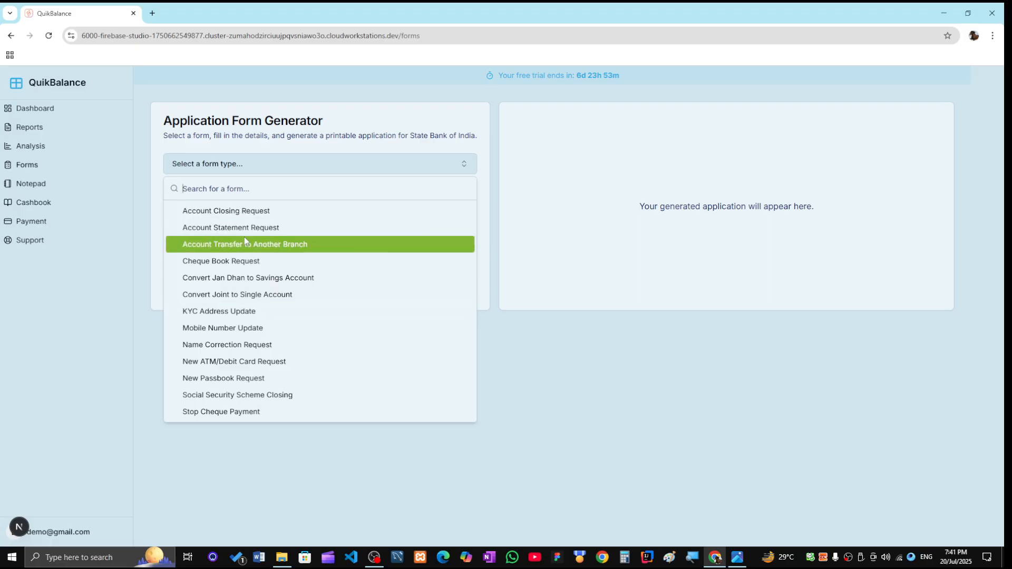
pyautogui.click(239, 328)
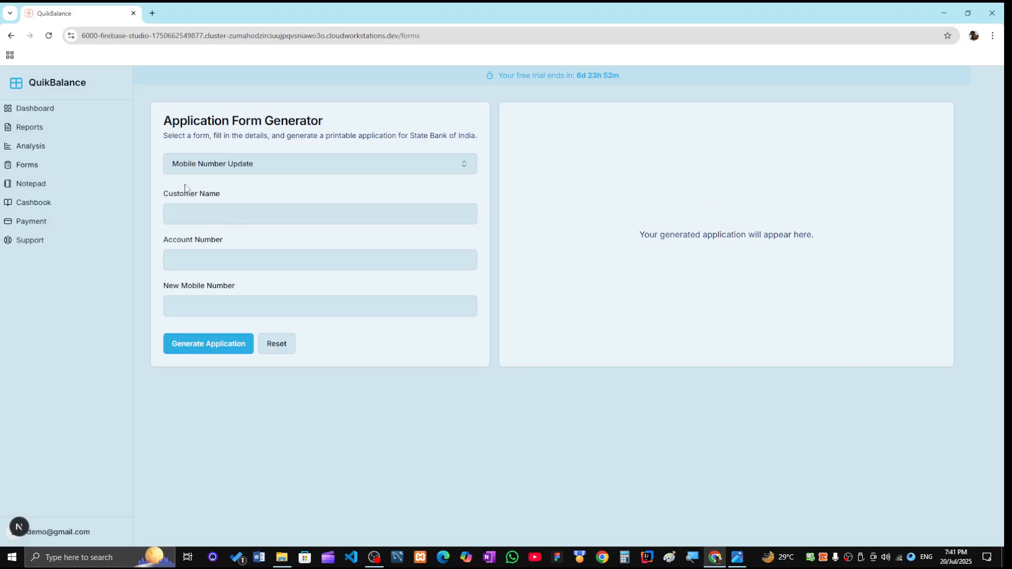
pyautogui.click(205, 215)
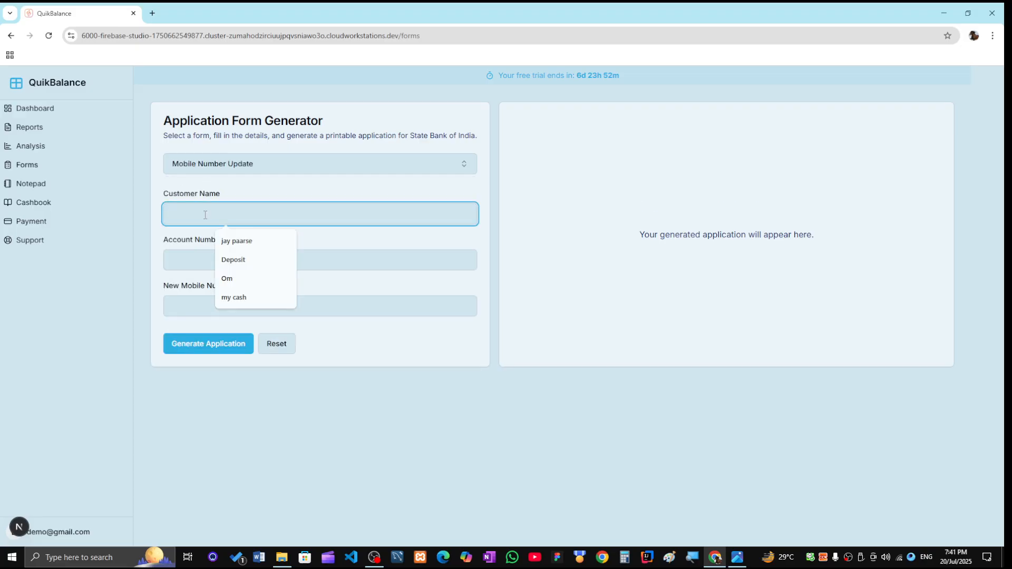
pyautogui.click(236, 241)
pyautogui.click(212, 259)
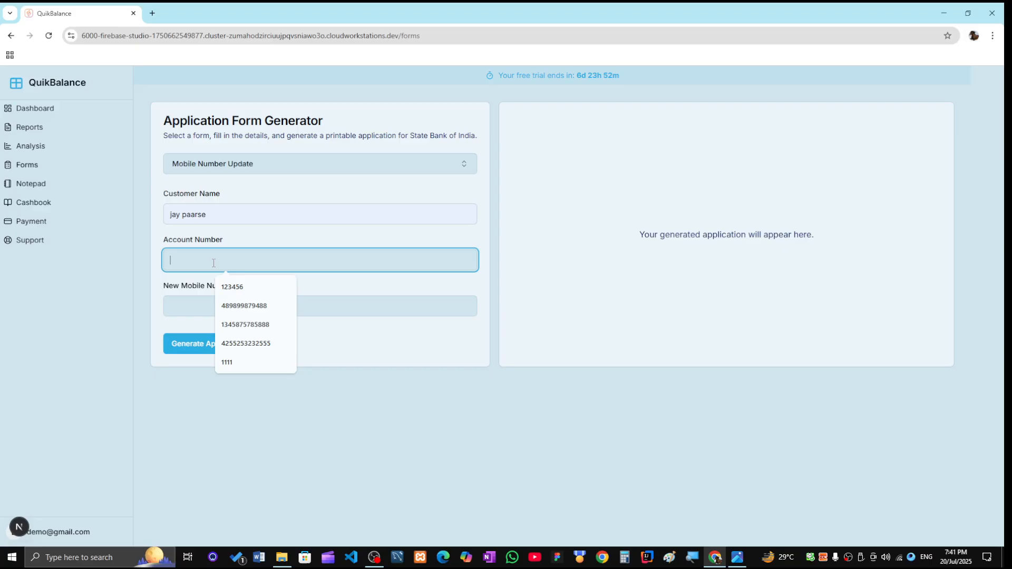
pyautogui.click(245, 305)
pyautogui.click(232, 315)
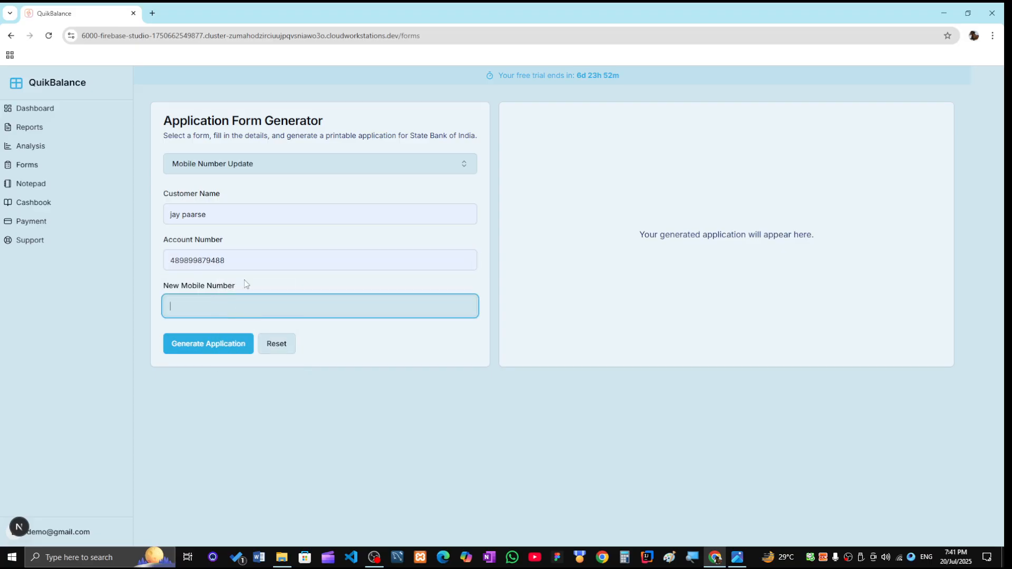
pyautogui.click(207, 347)
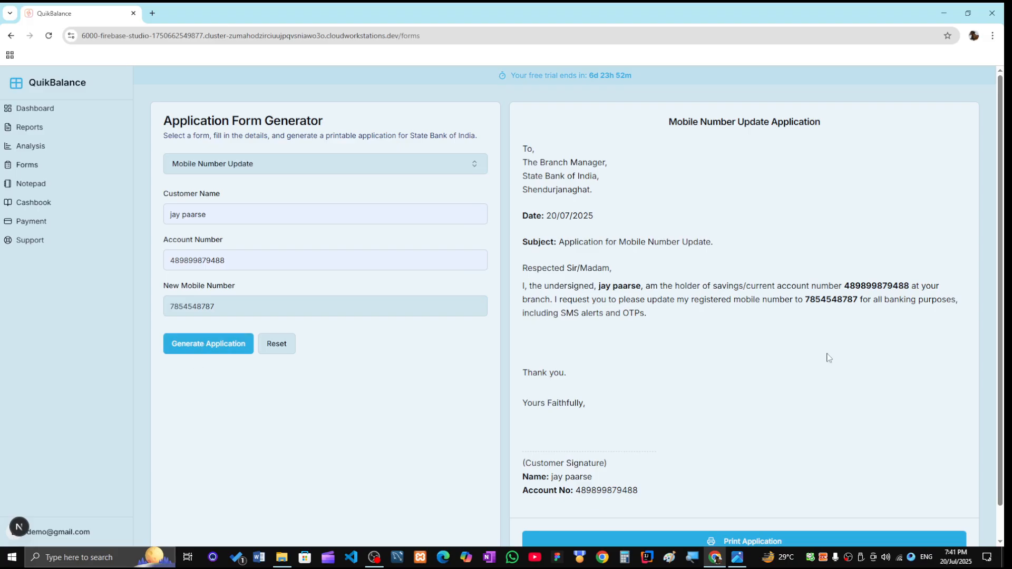
pyautogui.scroll(-1, 794, 318)
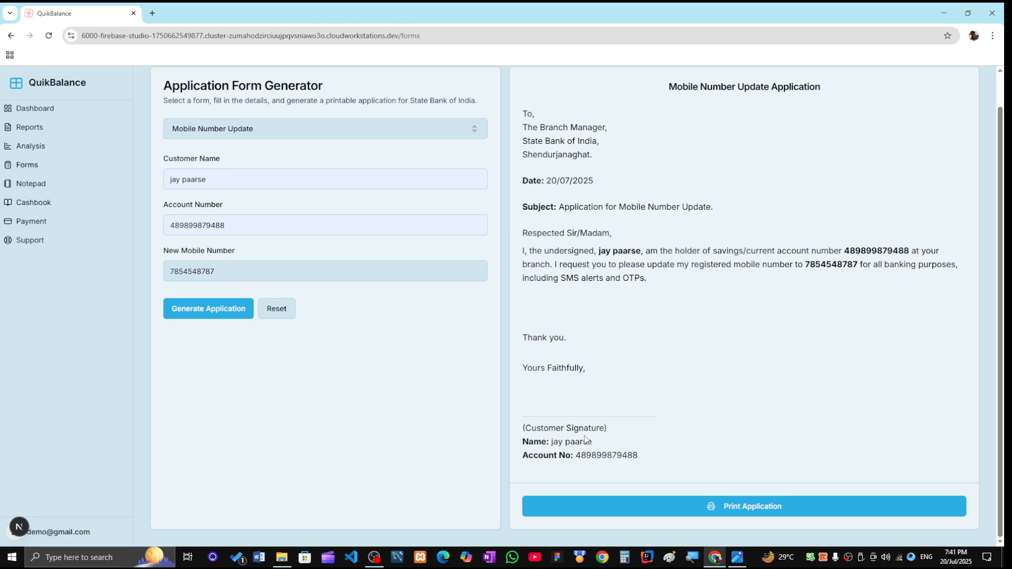
# - Start printing the letter, cancel, then highlight its State Bank of India, Shendurjanaghat lines
pyautogui.click(725, 514)
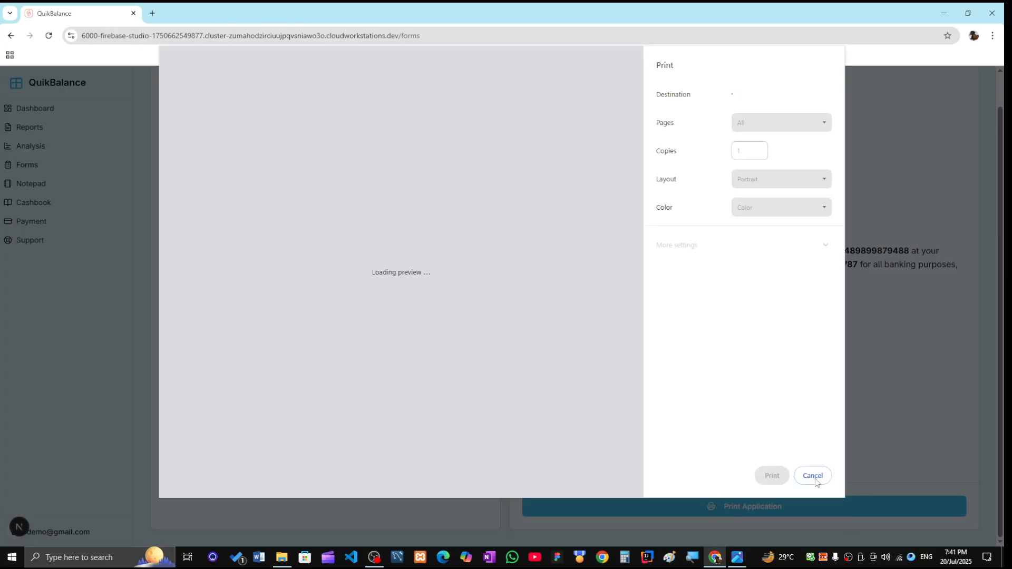
pyautogui.click(815, 479)
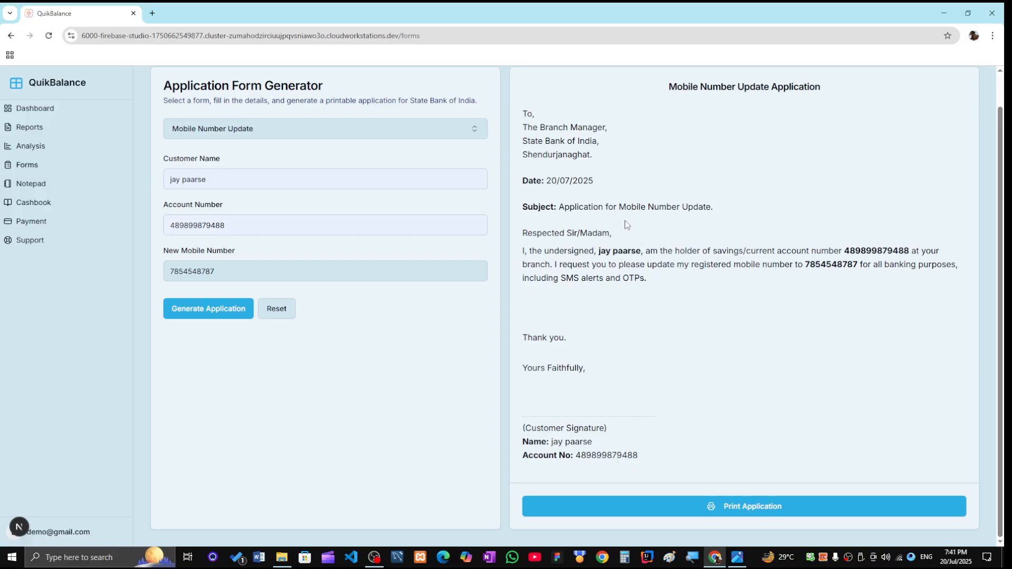
pyautogui.moveTo(531, 138); pyautogui.dragTo(595, 159)
pyautogui.click(615, 178)
# - Change the Settings bank name to 'bank of maharashtra' and branch to 'warud', and save
pyautogui.click(49, 537)
pyautogui.click(68, 489)
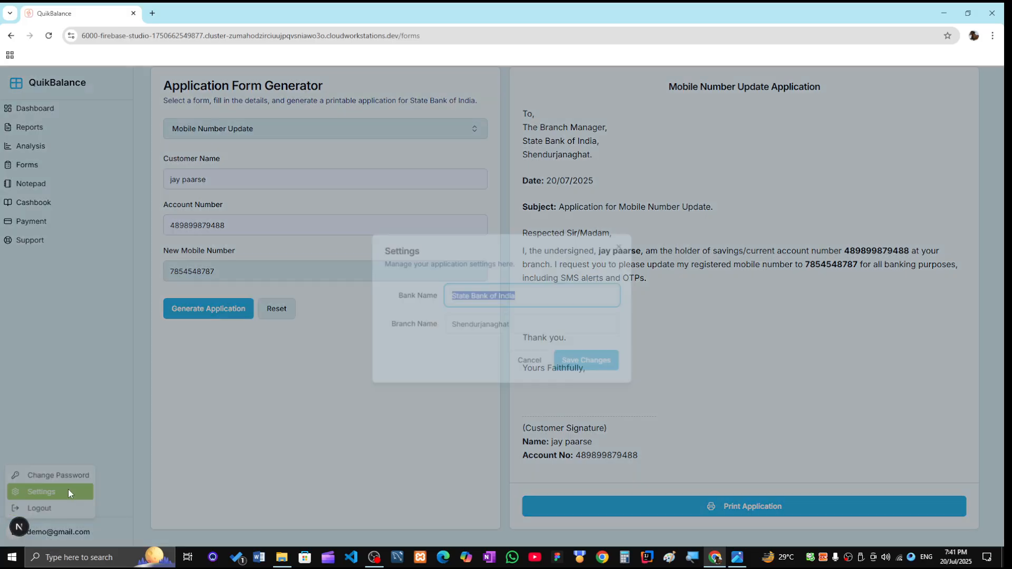
pyautogui.click(528, 292)
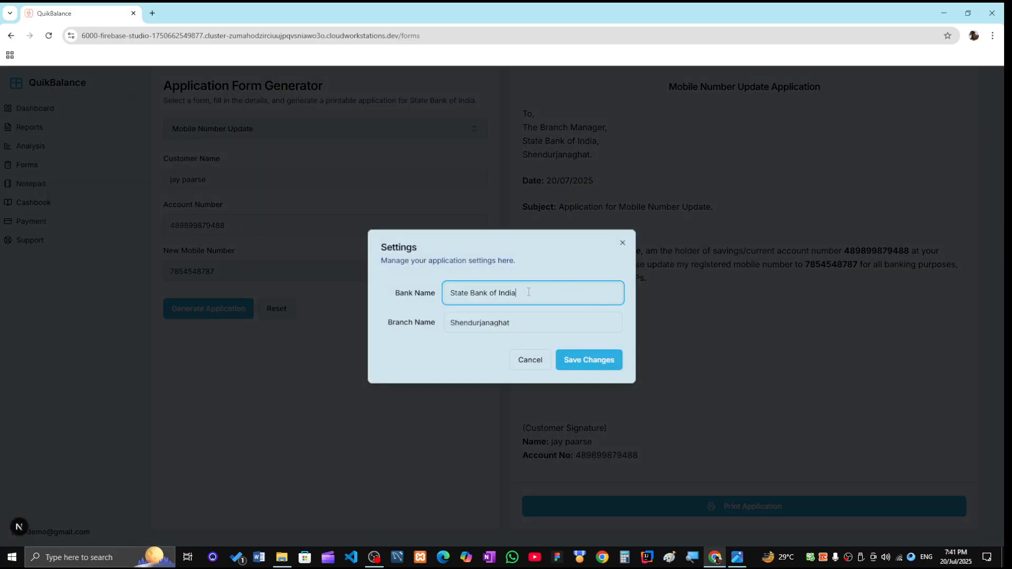
pyautogui.moveTo(528, 292); pyautogui.dragTo(411, 297)
pyautogui.write('bank of maharashtra')
pyautogui.click(513, 322)
pyautogui.doubleClick(494, 322)
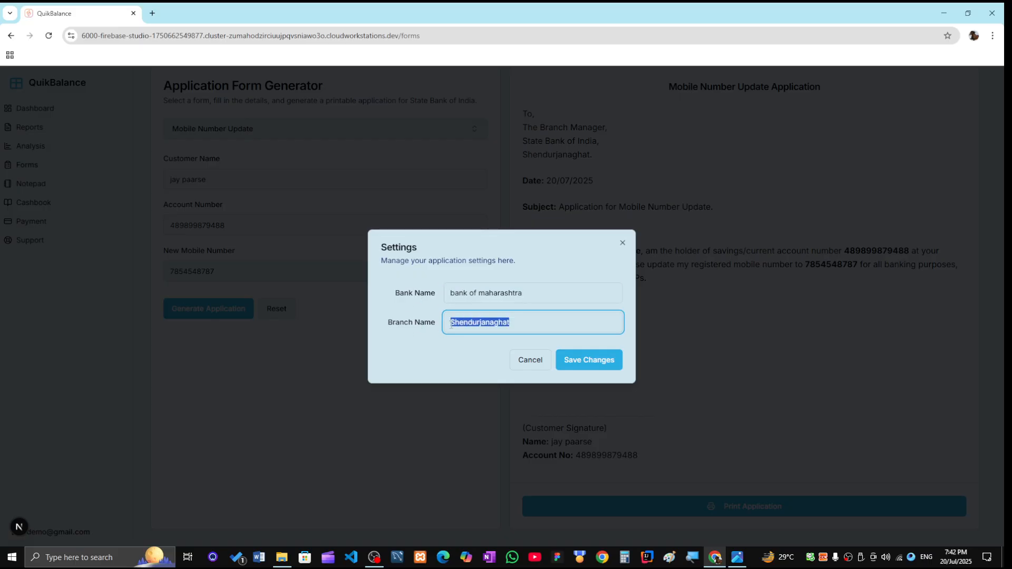
pyautogui.write('warud')
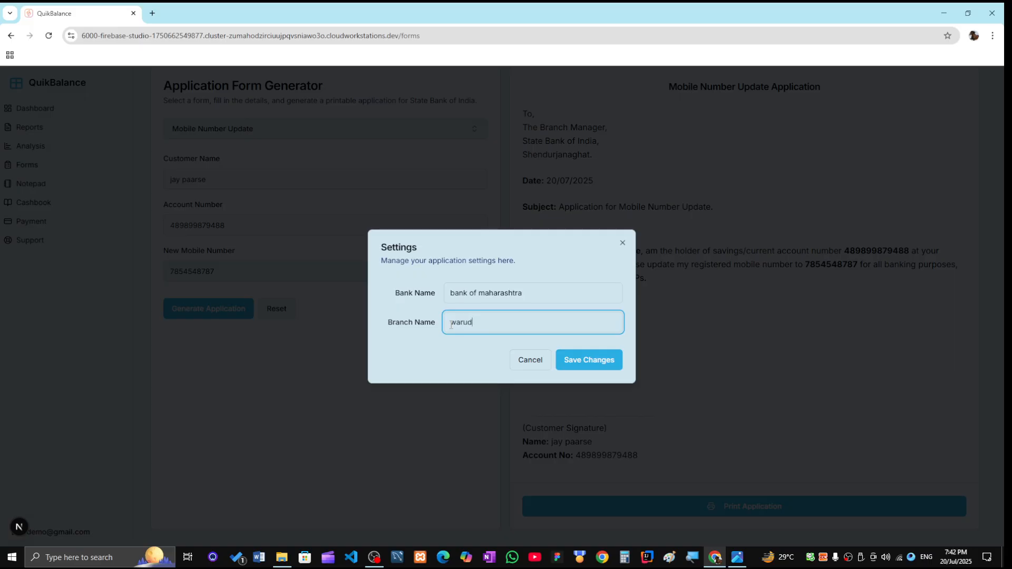
pyautogui.click(580, 359)
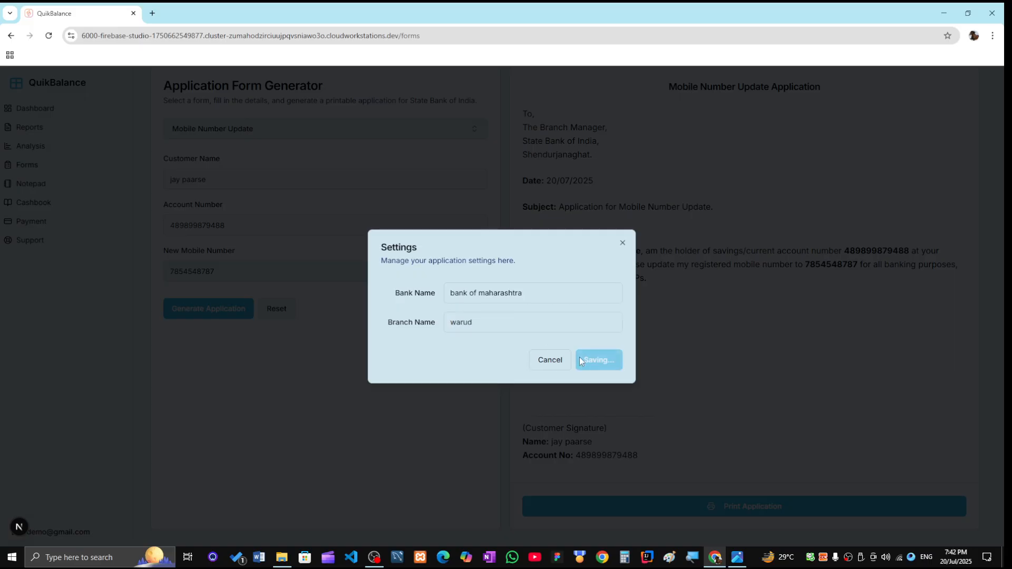
pyautogui.click(529, 364)
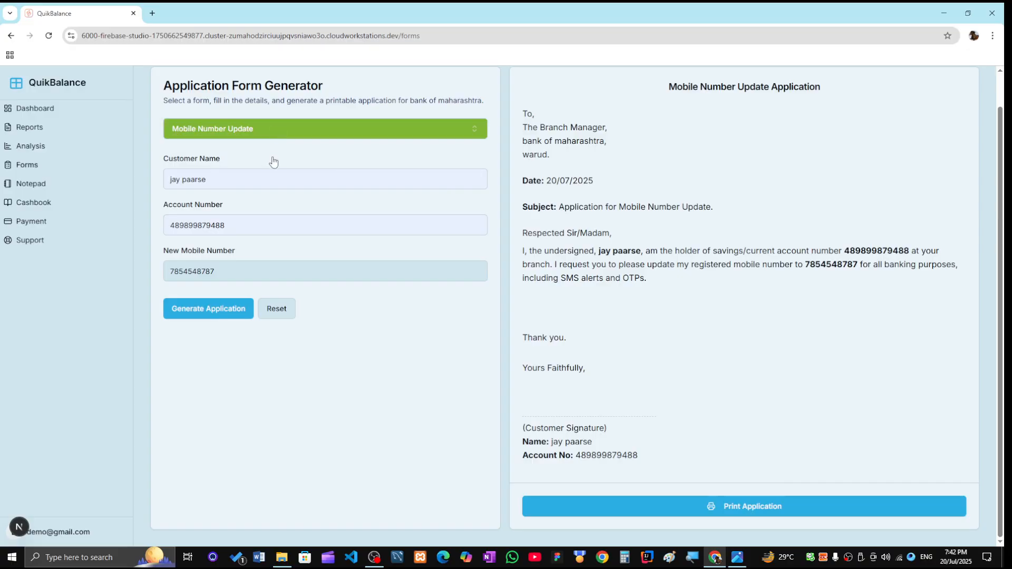
pyautogui.click(252, 132)
# - Generate a Cheque Book Request for the saved customer and account, asking for 50 leaves
pyautogui.click(253, 226)
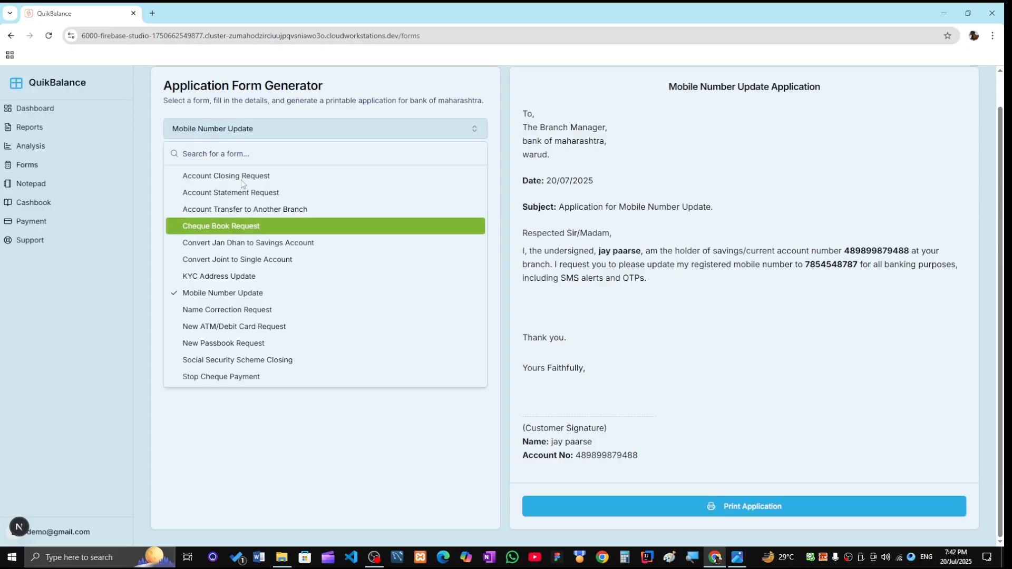
pyautogui.click(195, 213)
pyautogui.click(236, 265)
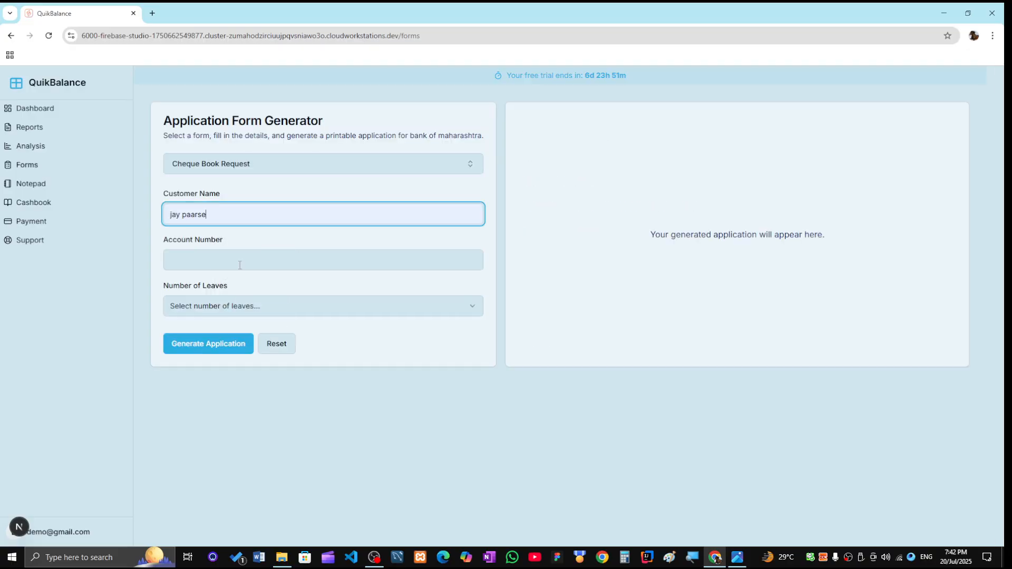
pyautogui.click(237, 266)
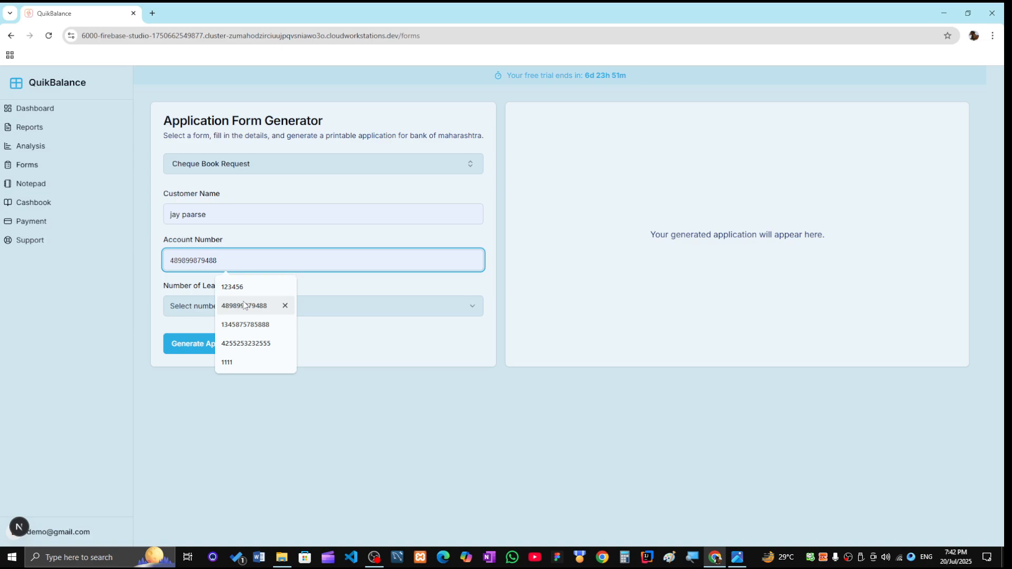
pyautogui.click(244, 305)
pyautogui.click(232, 308)
pyautogui.click(220, 350)
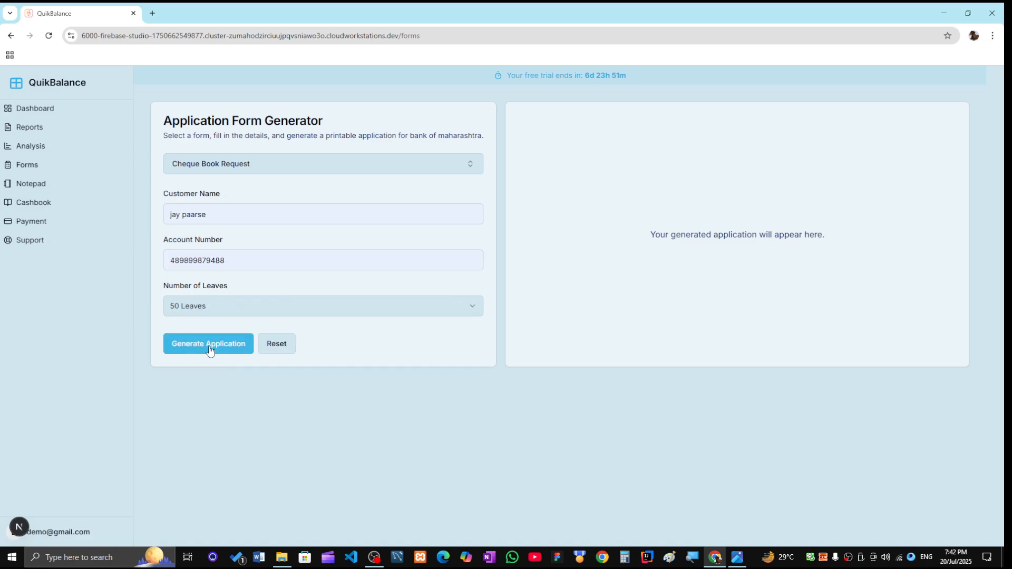
pyautogui.click(210, 350)
# - Check the bank name in the generated letter and review the name and account fields
pyautogui.moveTo(523, 176); pyautogui.dragTo(582, 176)
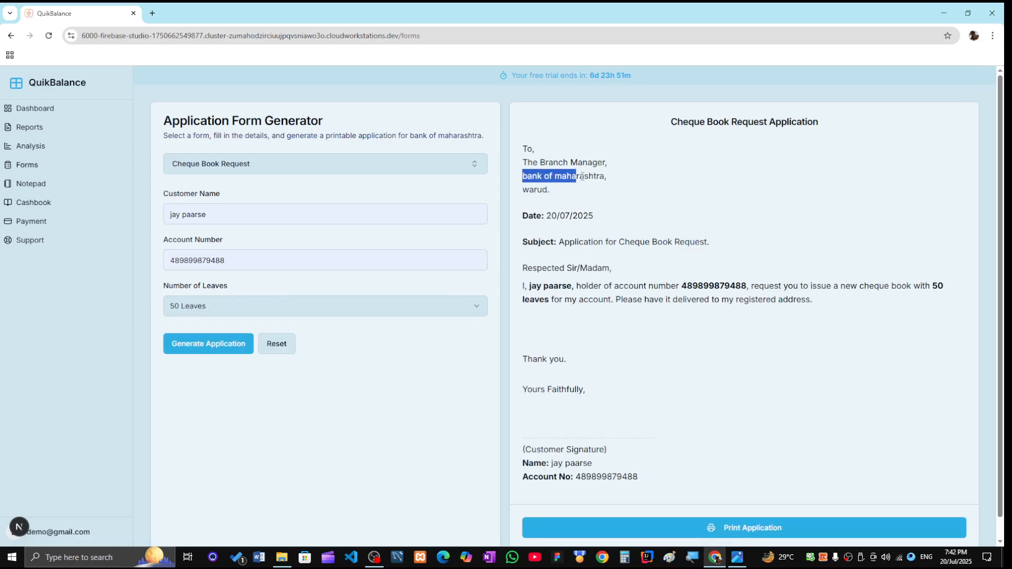
pyautogui.click(538, 190)
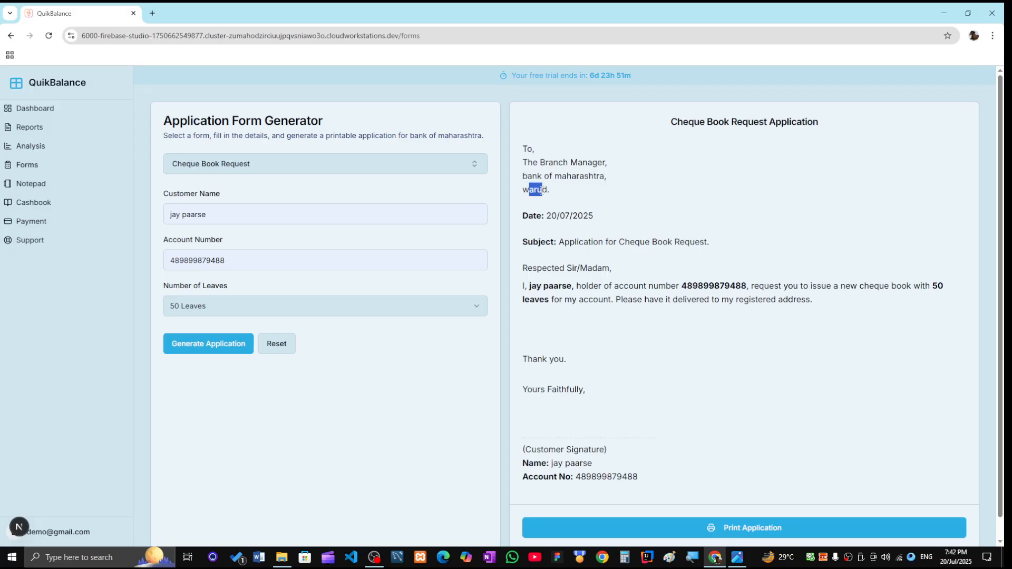
pyautogui.scroll(-1, 741, 351)
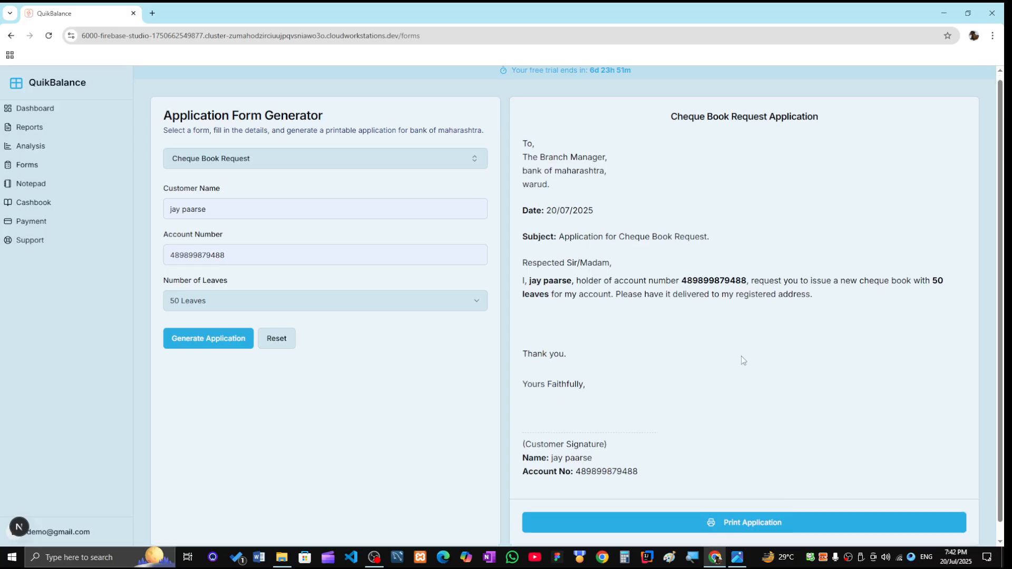
pyautogui.scroll(1, 666, 377)
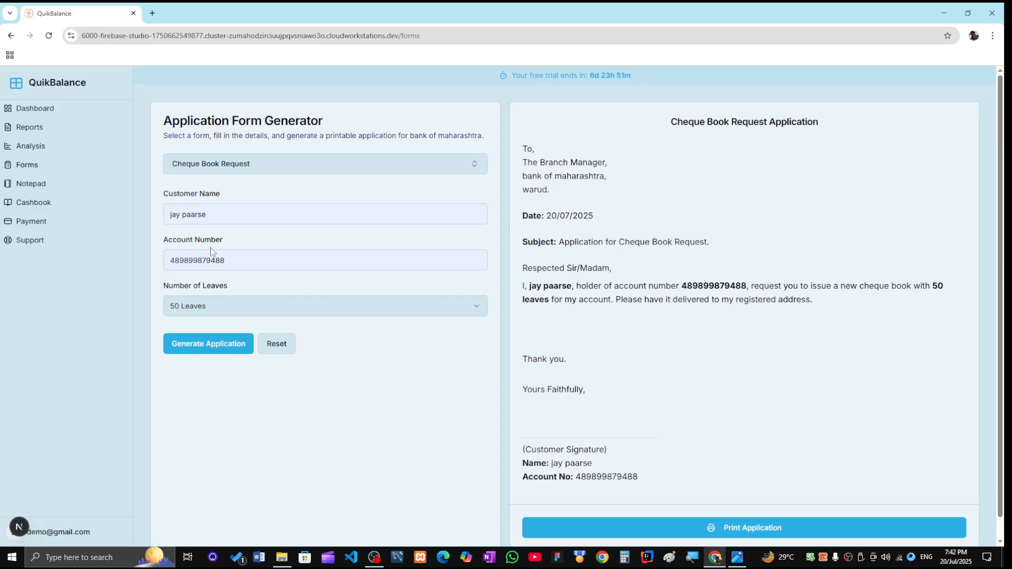
pyautogui.click(229, 261)
pyautogui.click(225, 216)
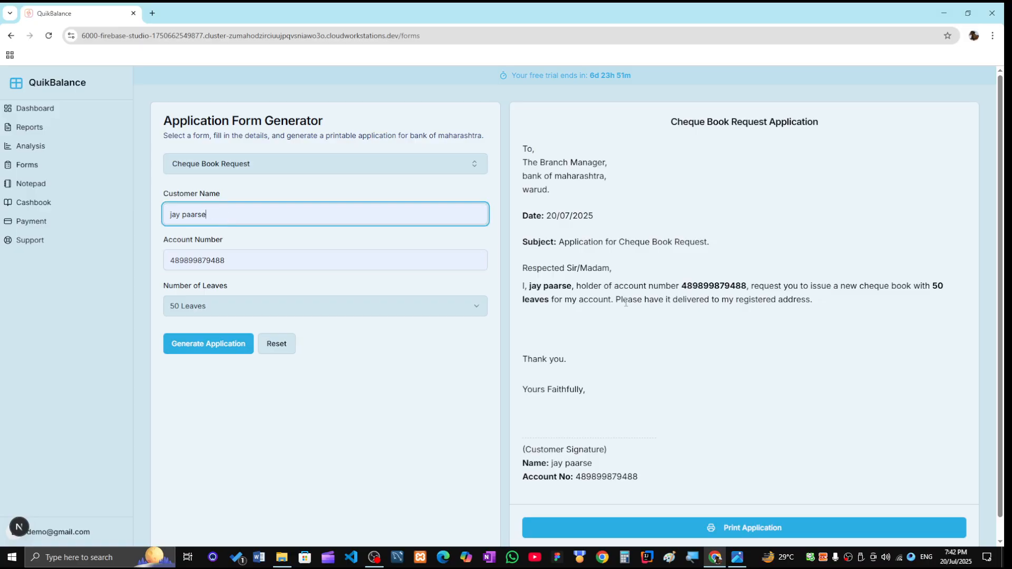
pyautogui.click(37, 188)
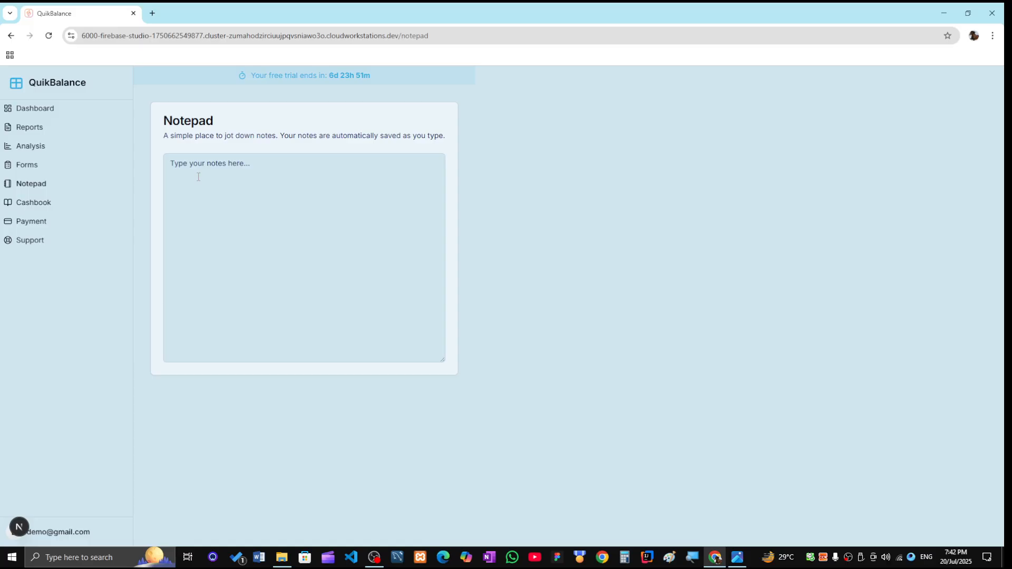
# - Write the note 'bill office 1200' in the notepad
pyautogui.click(199, 177)
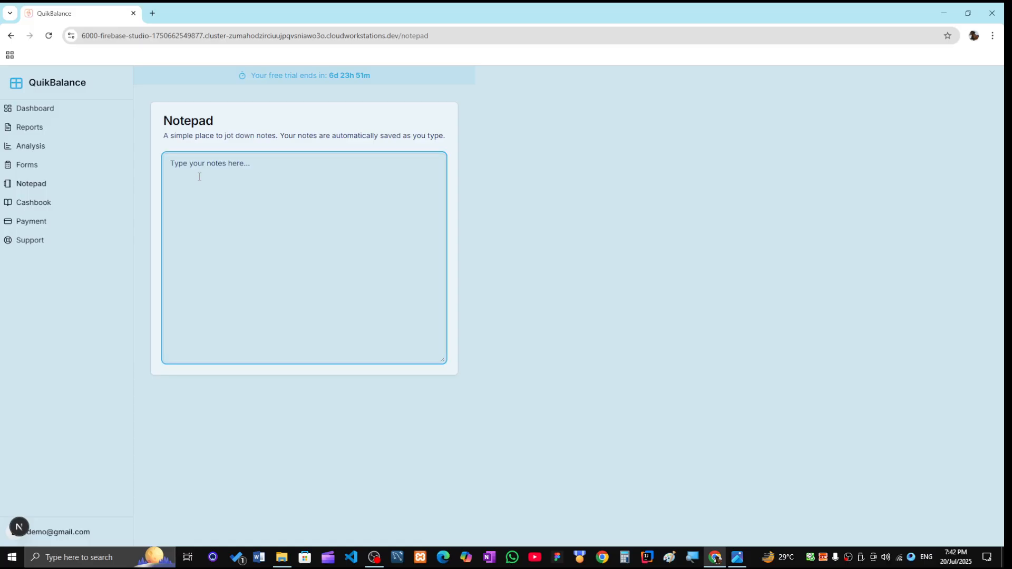
pyautogui.write('jk')
pyautogui.press('BackSpace')
pyautogui.press('BackSpace')
pyautogui.write('bill')
pyautogui.write('office 1200 an')
pyautogui.press('BackSpace')
pyautogui.press('BackSpace')
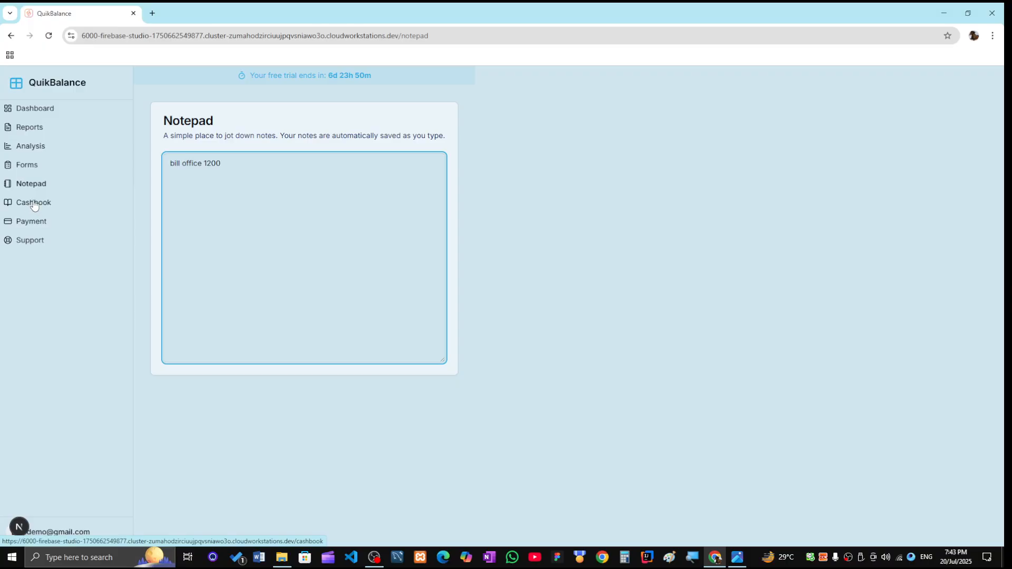
pyautogui.click(574, 209)
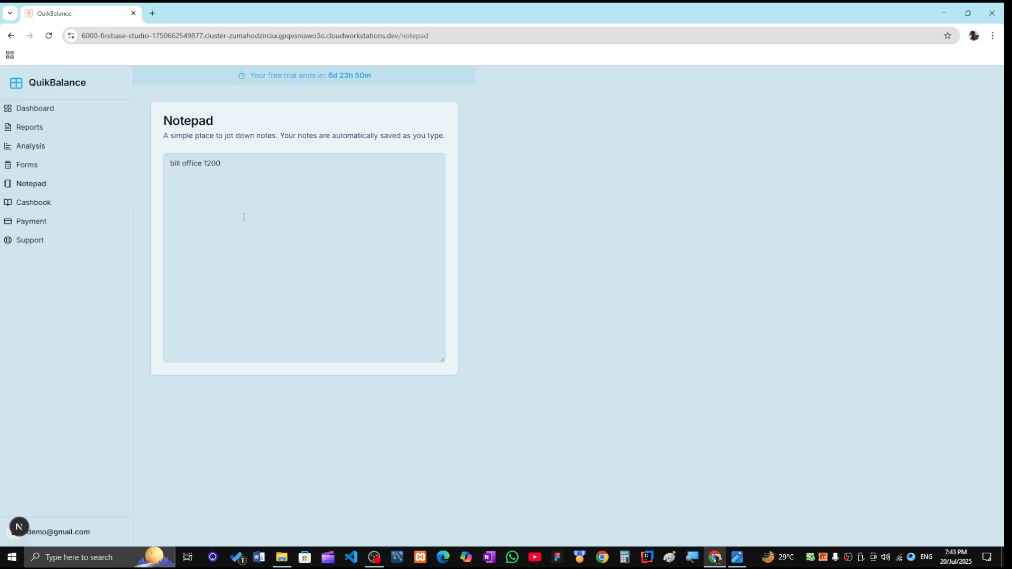
pyautogui.click(235, 163)
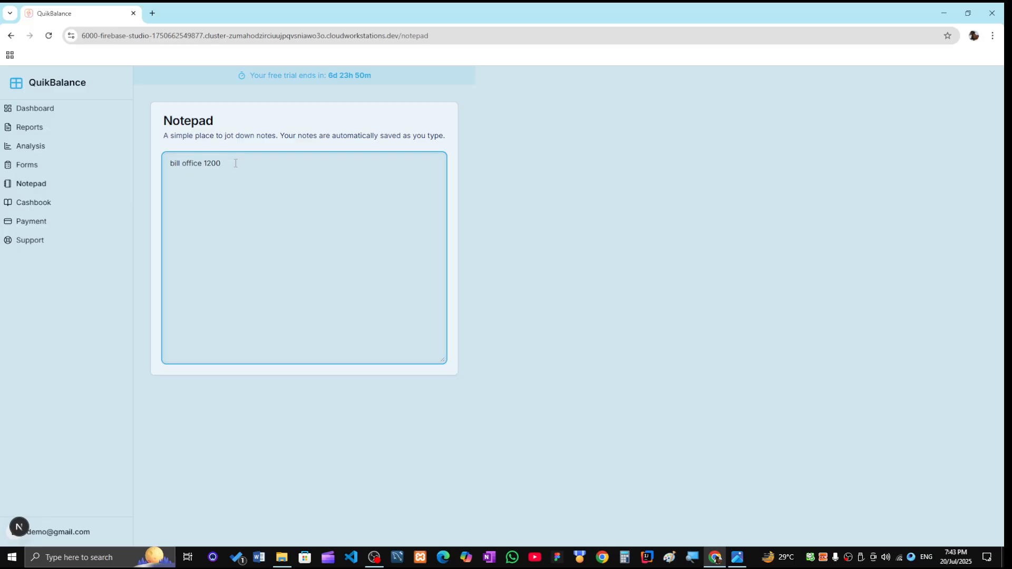
pyautogui.click(43, 208)
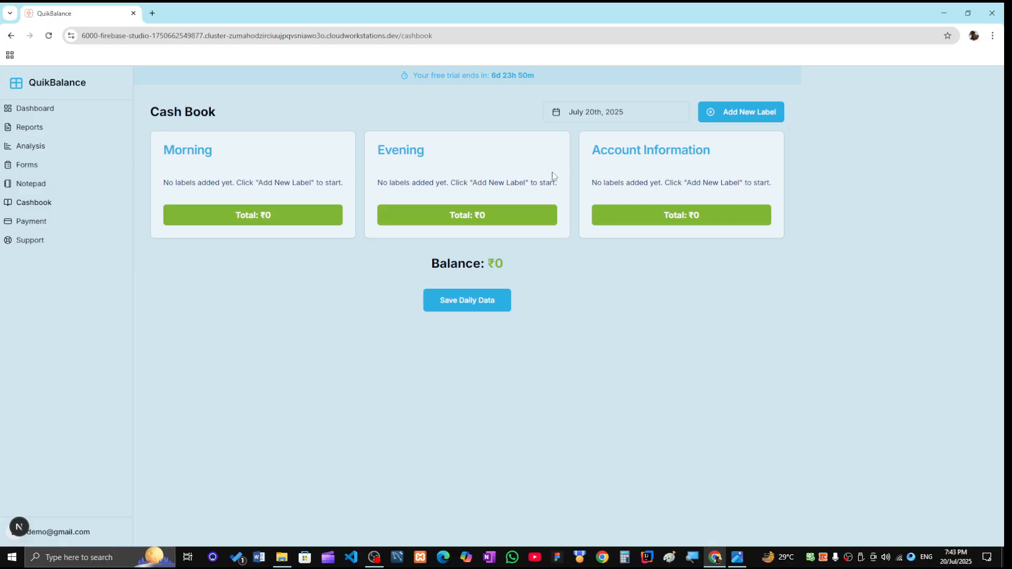
# - Add a 'cash' label to both the Morning and Evening sections
pyautogui.click(754, 114)
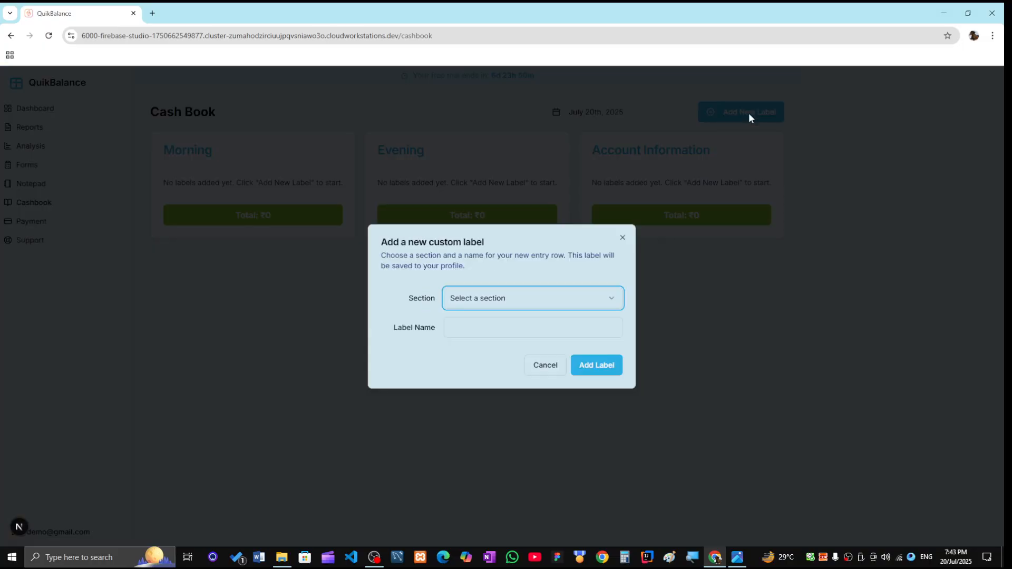
pyautogui.click(520, 310)
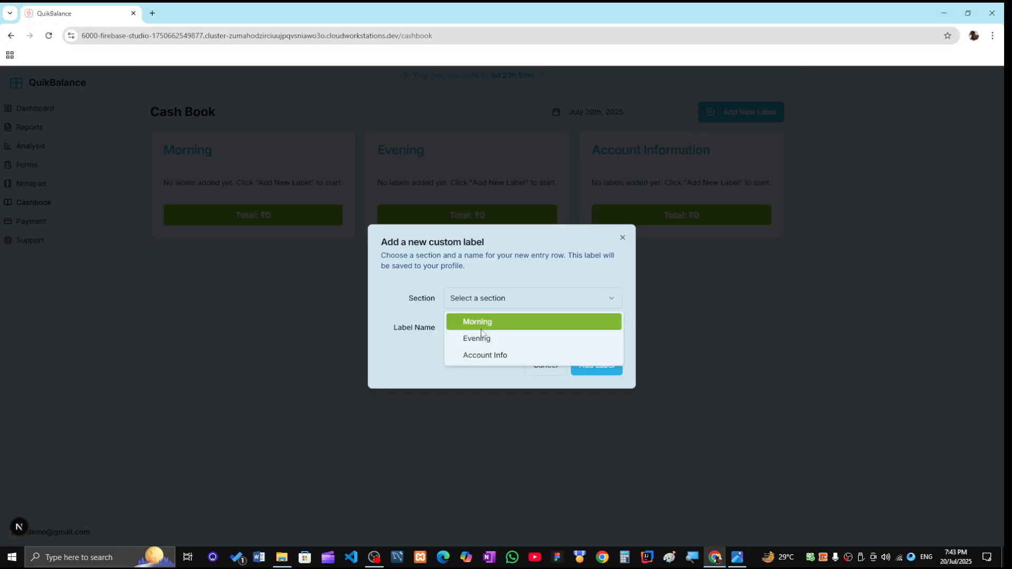
pyautogui.click(461, 323)
pyautogui.click(461, 326)
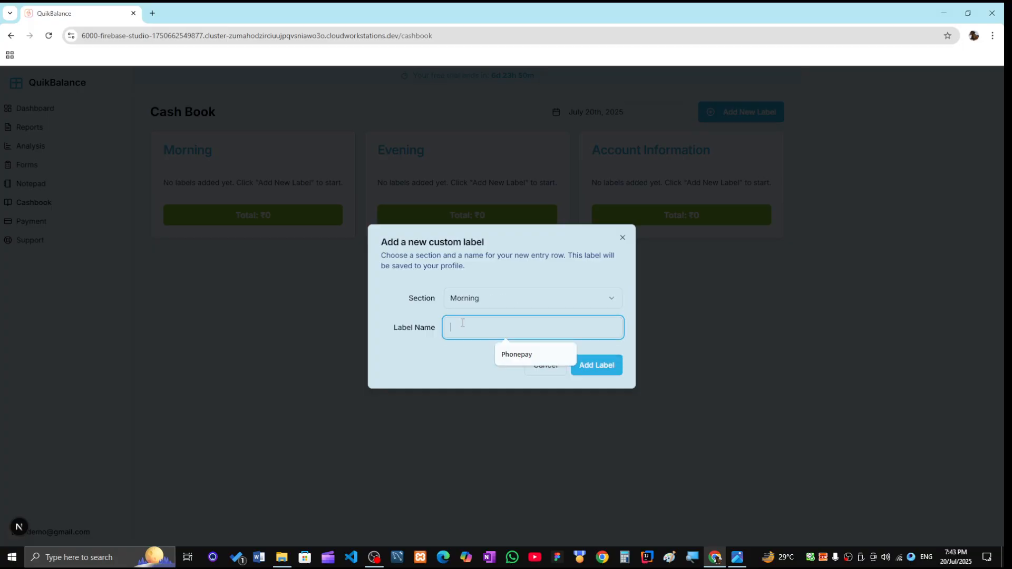
pyautogui.write('cash')
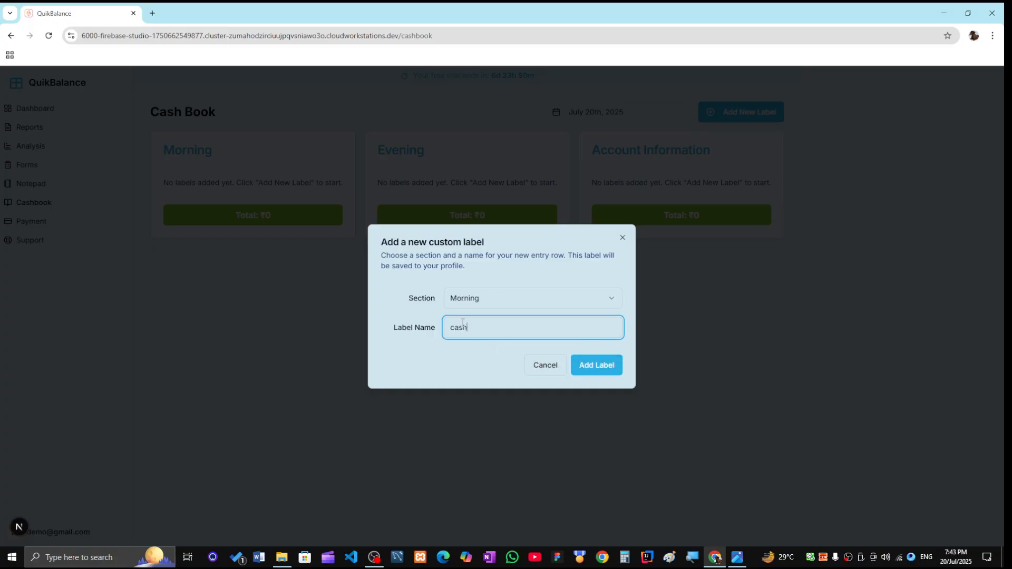
pyautogui.click(603, 367)
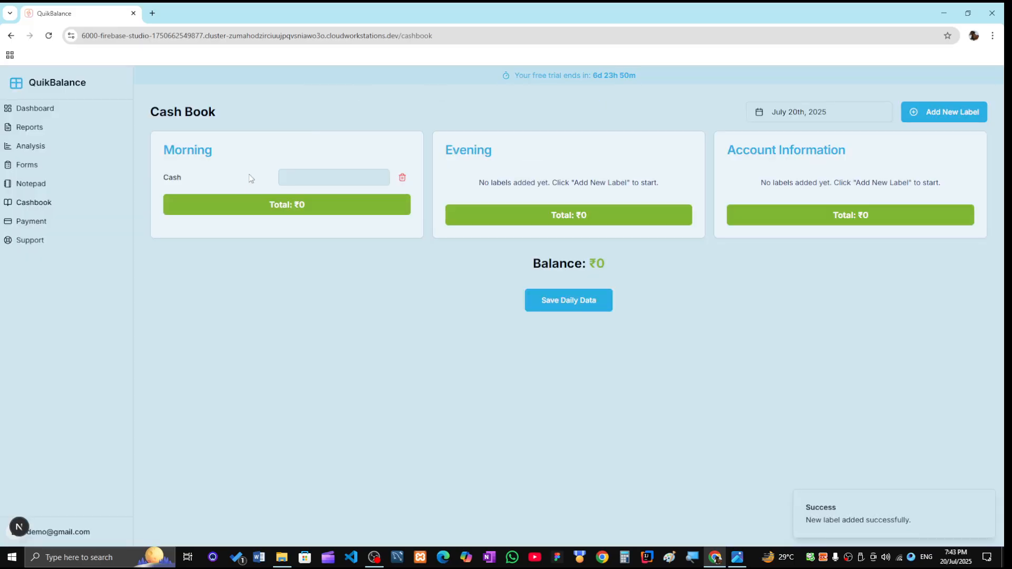
pyautogui.click(946, 114)
pyautogui.click(533, 303)
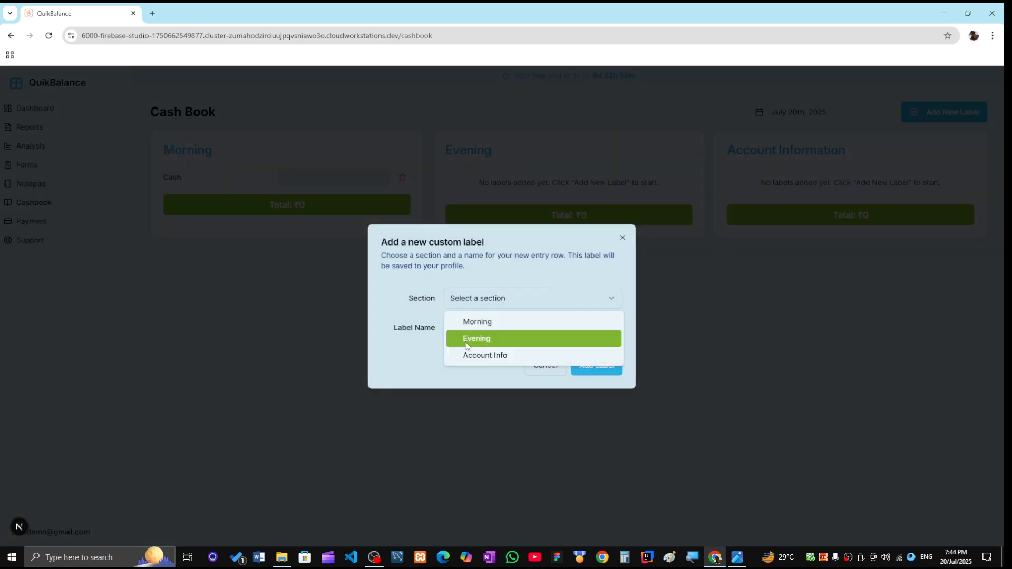
pyautogui.click(467, 338)
pyautogui.click(465, 326)
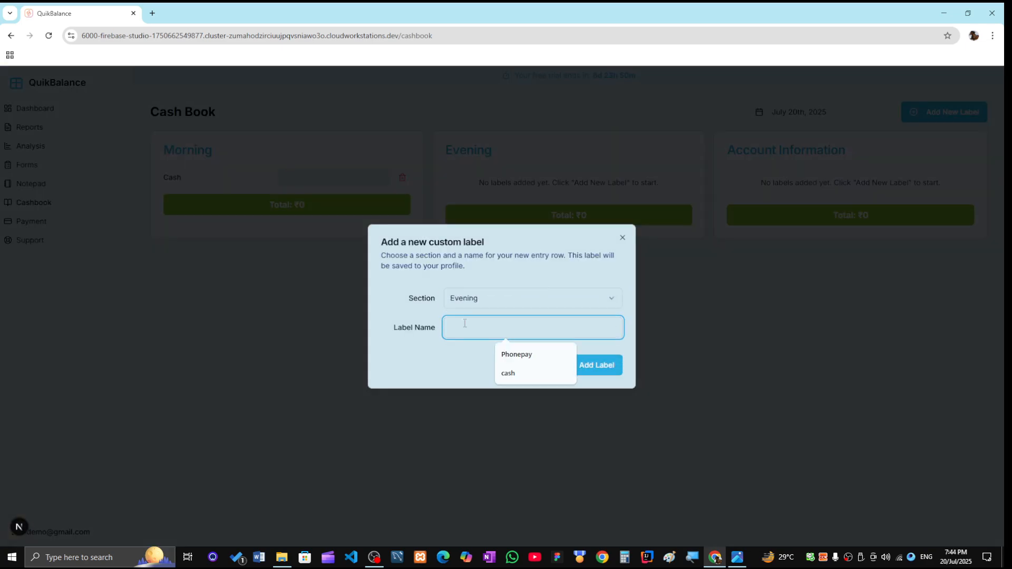
pyautogui.write('cash')
pyautogui.click(609, 367)
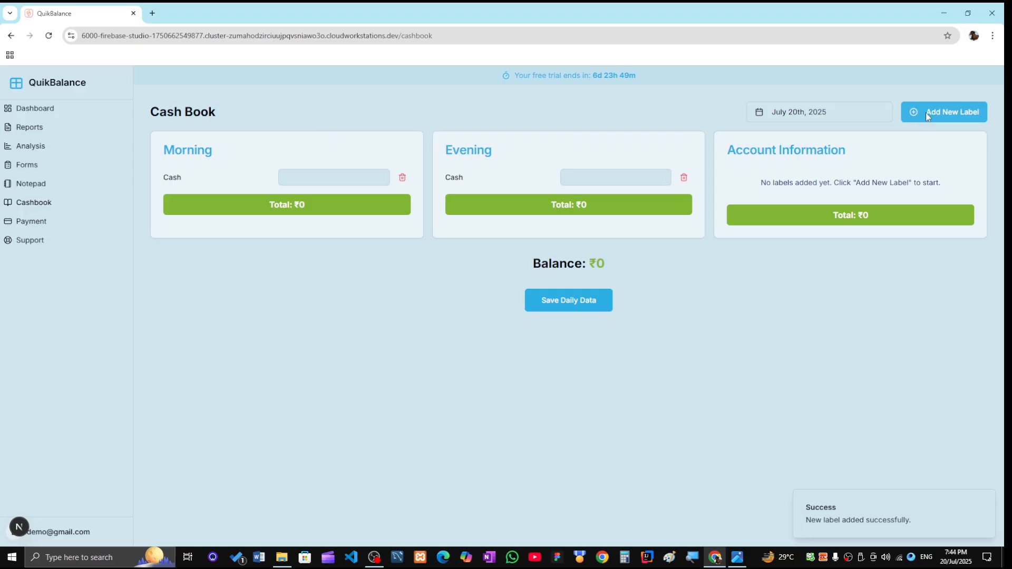
# - Add 'saving' and 'limit' labels to the Morning section
pyautogui.click(926, 113)
pyautogui.click(533, 296)
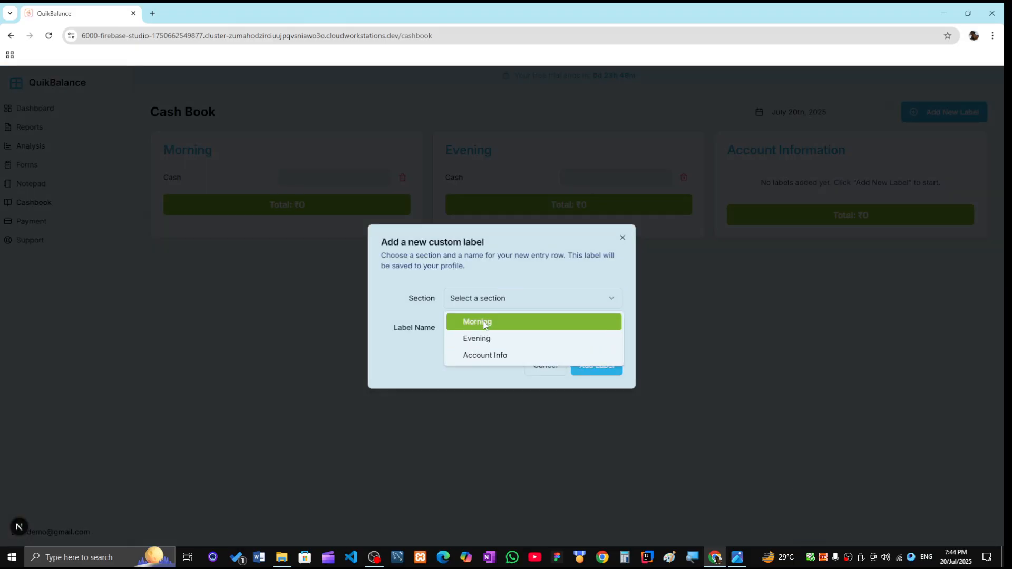
pyautogui.click(485, 323)
pyautogui.click(463, 326)
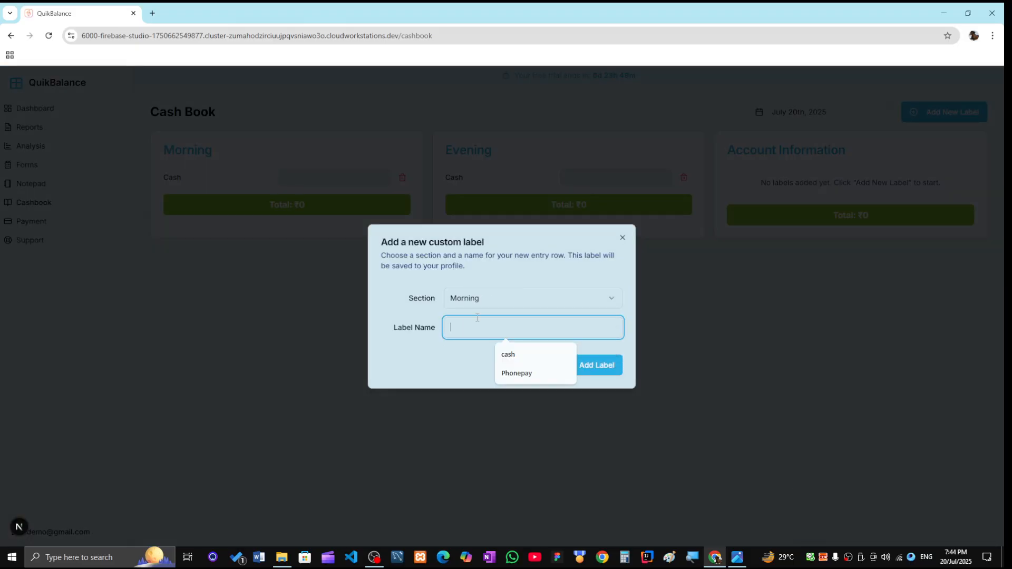
pyautogui.write('saving')
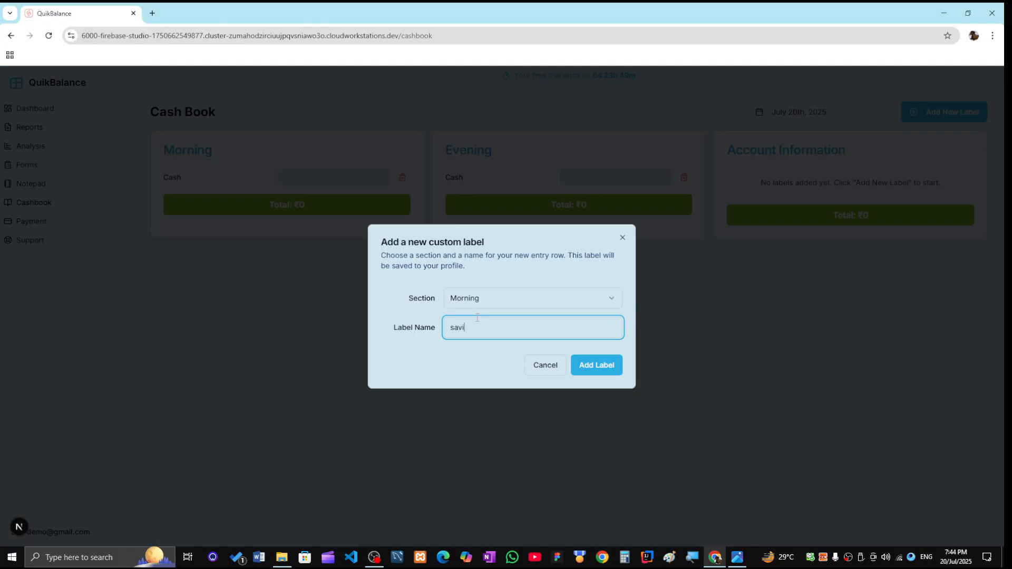
pyautogui.click(595, 365)
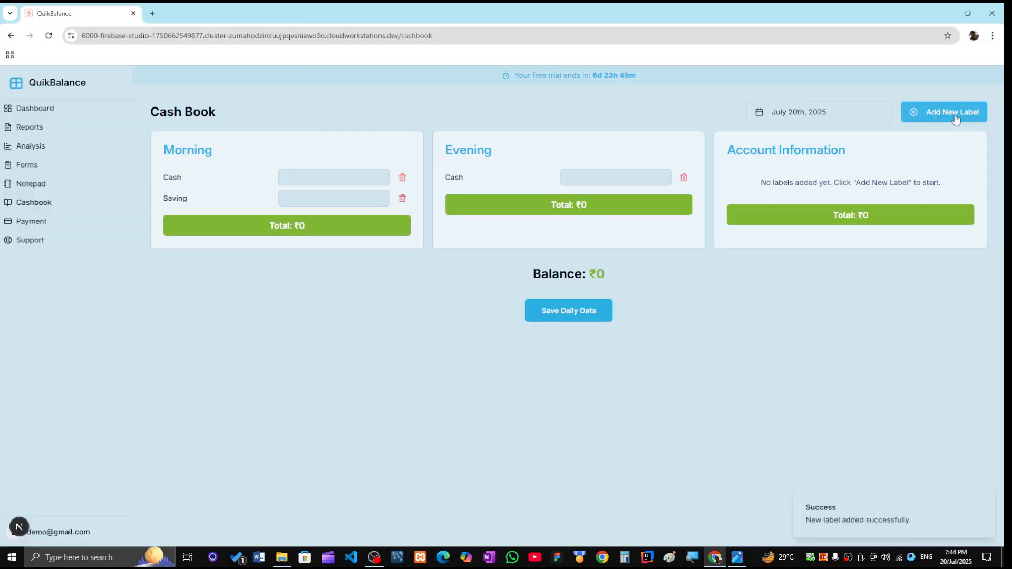
pyautogui.click(955, 117)
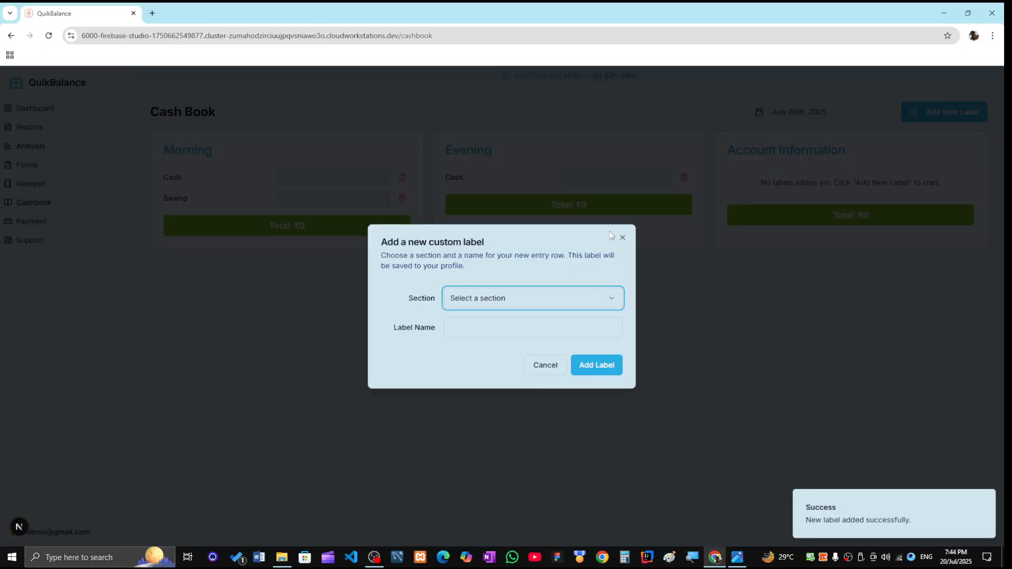
pyautogui.click(525, 301)
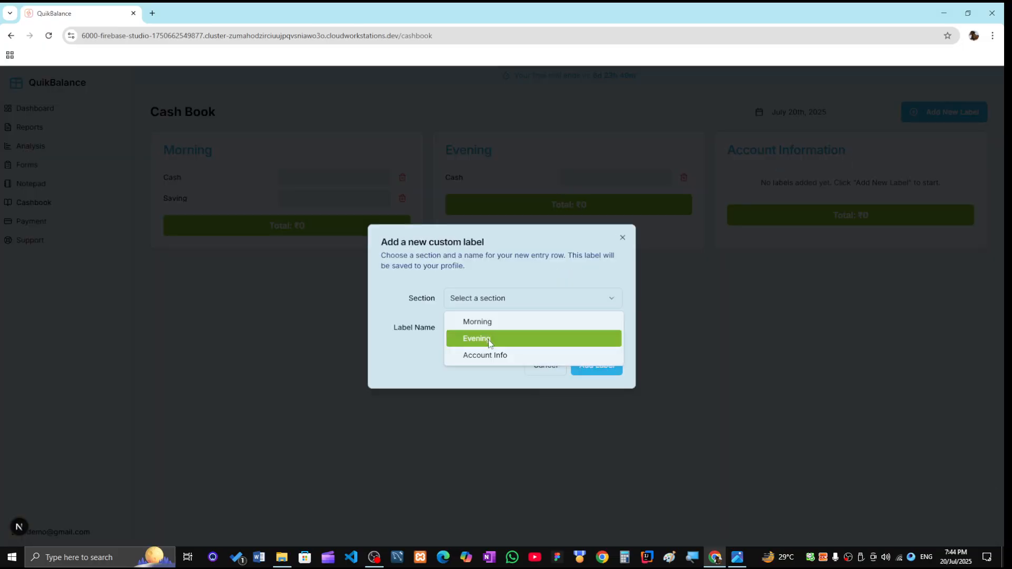
pyautogui.click(479, 322)
pyautogui.click(479, 324)
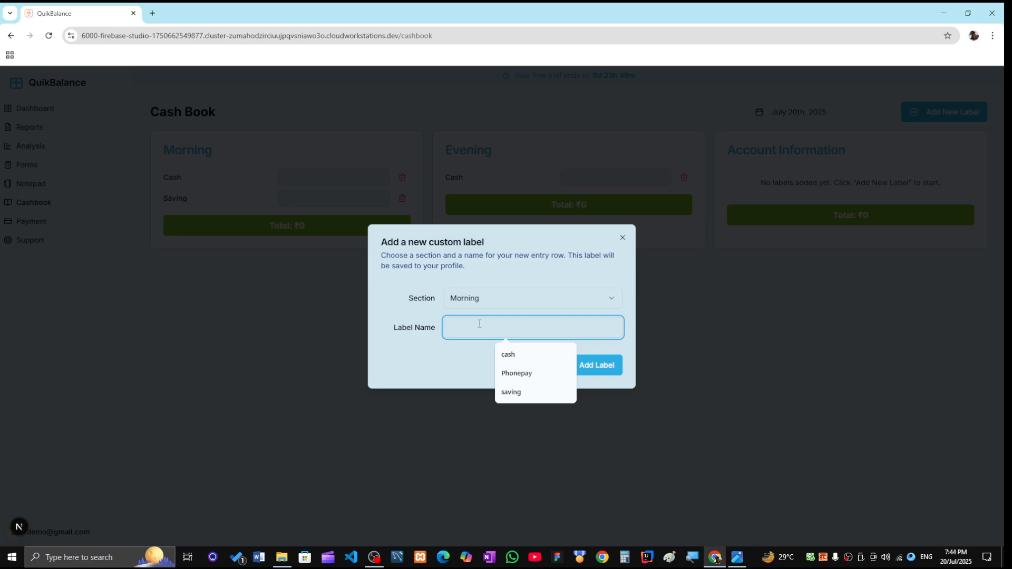
pyautogui.write('limit')
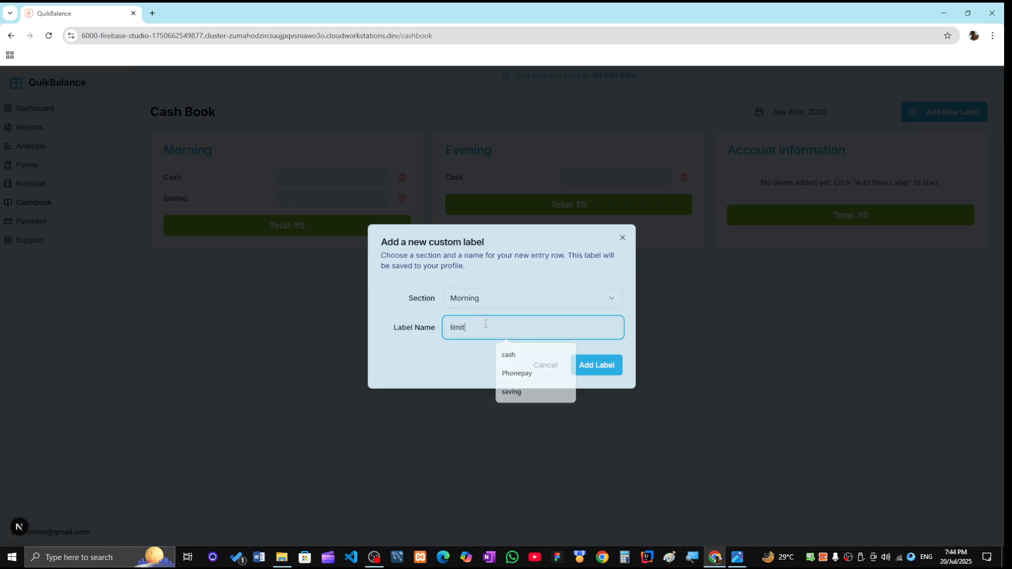
pyautogui.click(607, 363)
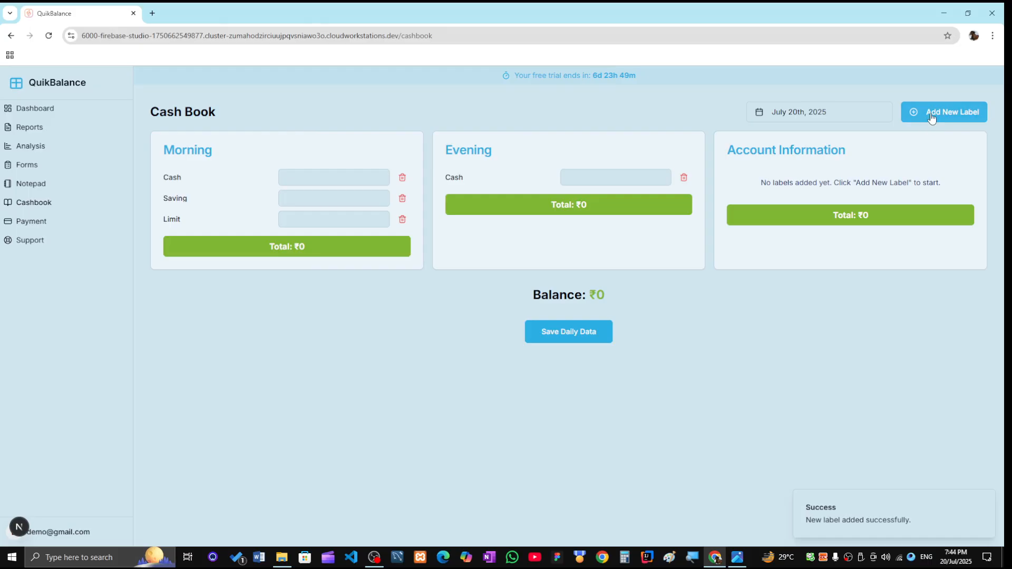
# - Add 'saving' and 'limit' labels to the Evening section
pyautogui.click(933, 116)
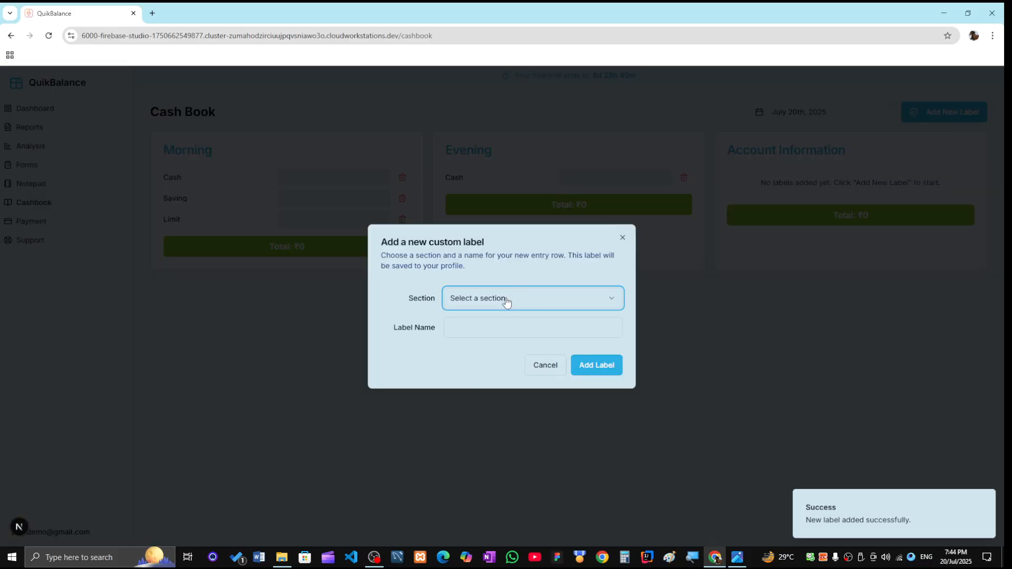
pyautogui.click(507, 302)
pyautogui.click(488, 339)
pyautogui.click(472, 331)
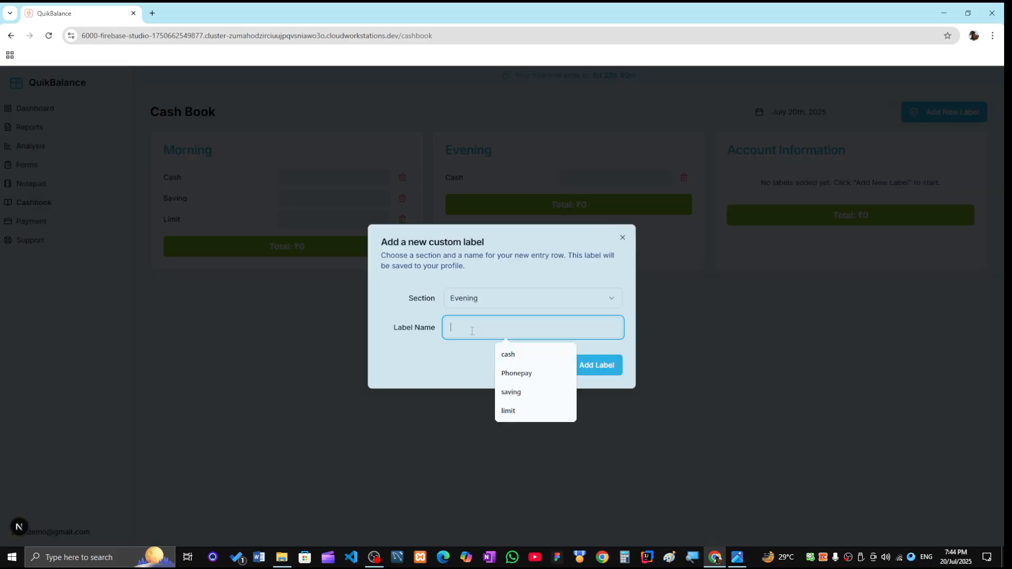
pyautogui.write('saving')
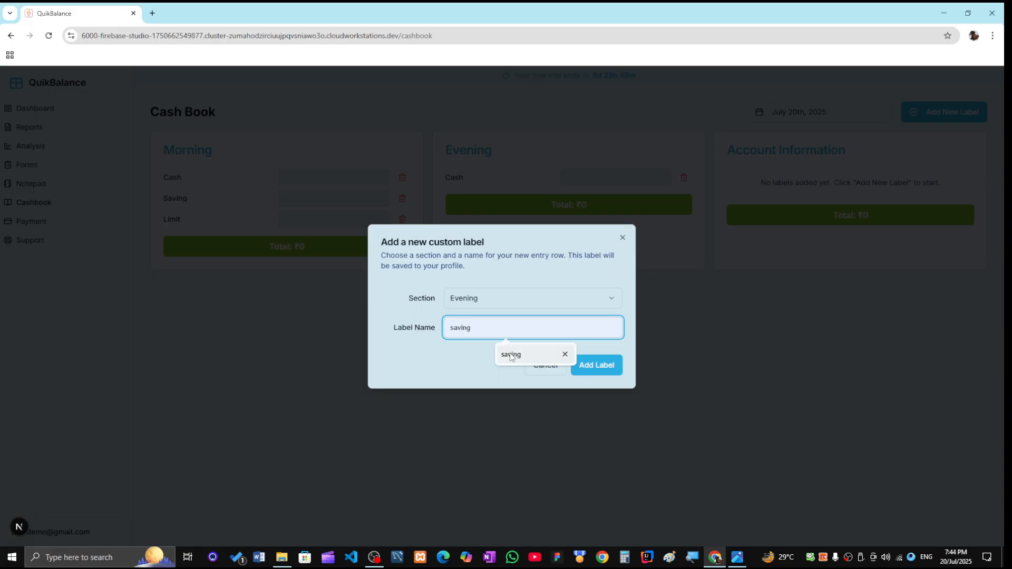
pyautogui.click(509, 355)
pyautogui.click(593, 369)
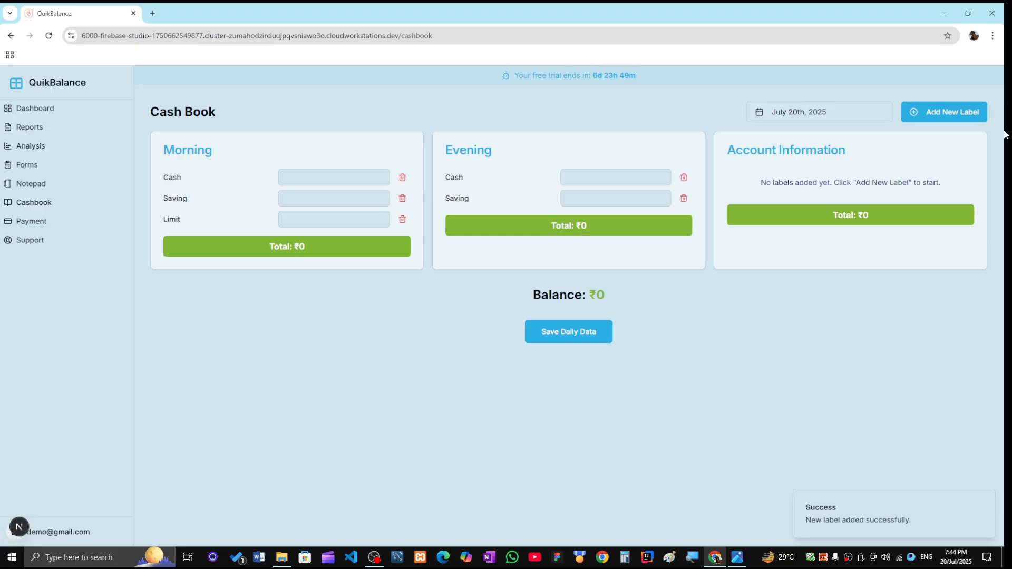
pyautogui.click(944, 112)
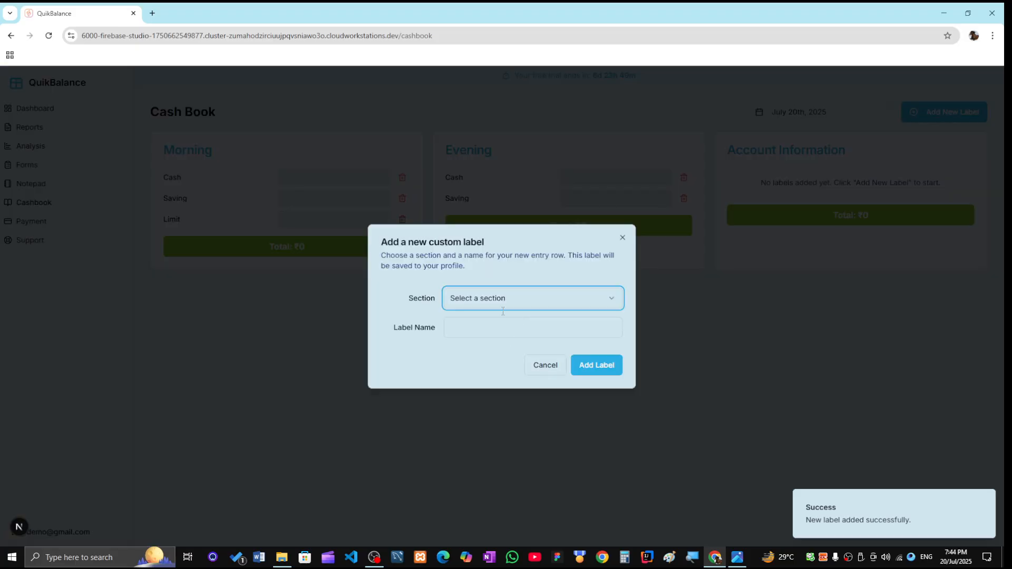
pyautogui.click(500, 301)
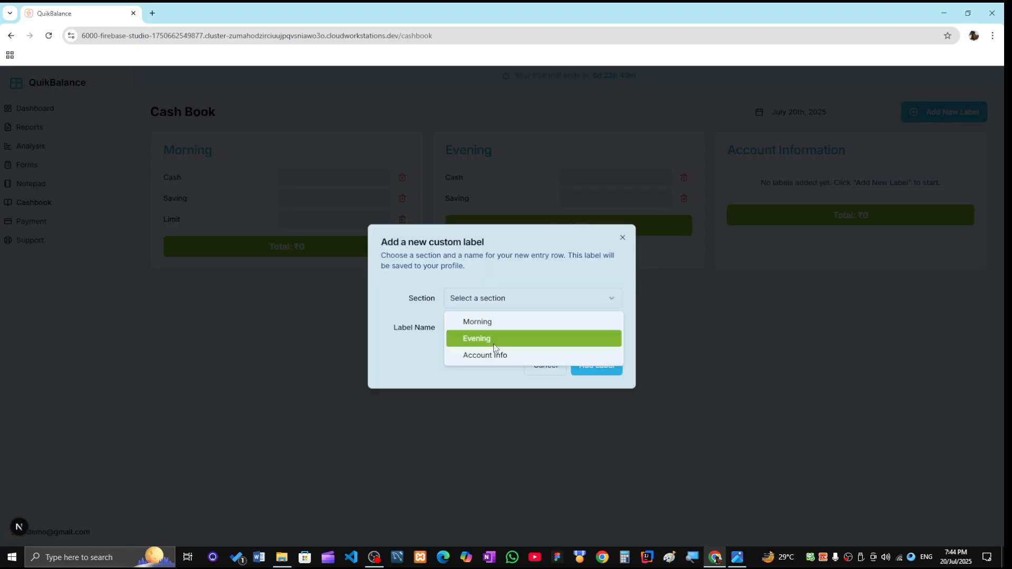
pyautogui.click(483, 340)
pyautogui.click(475, 327)
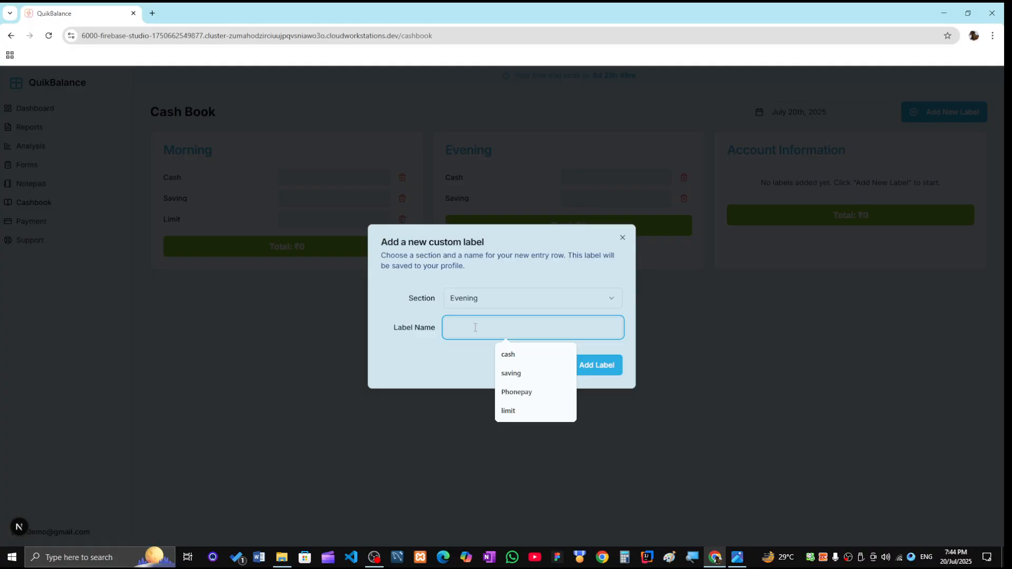
pyautogui.write('limit')
pyautogui.click(595, 371)
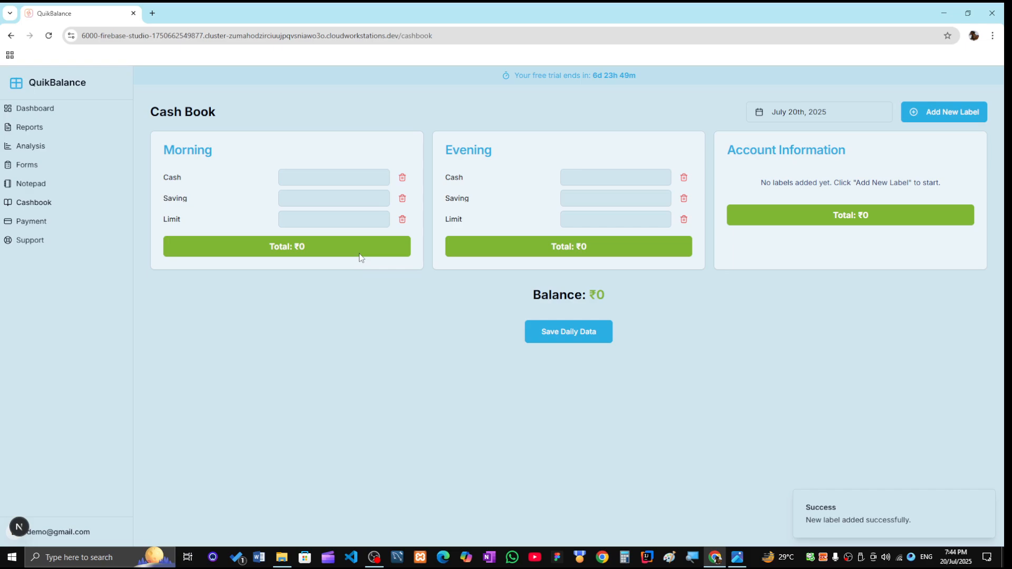
# - Add 'pancard' and 'kyc' labels to the Account Information section
pyautogui.click(944, 112)
pyautogui.click(515, 298)
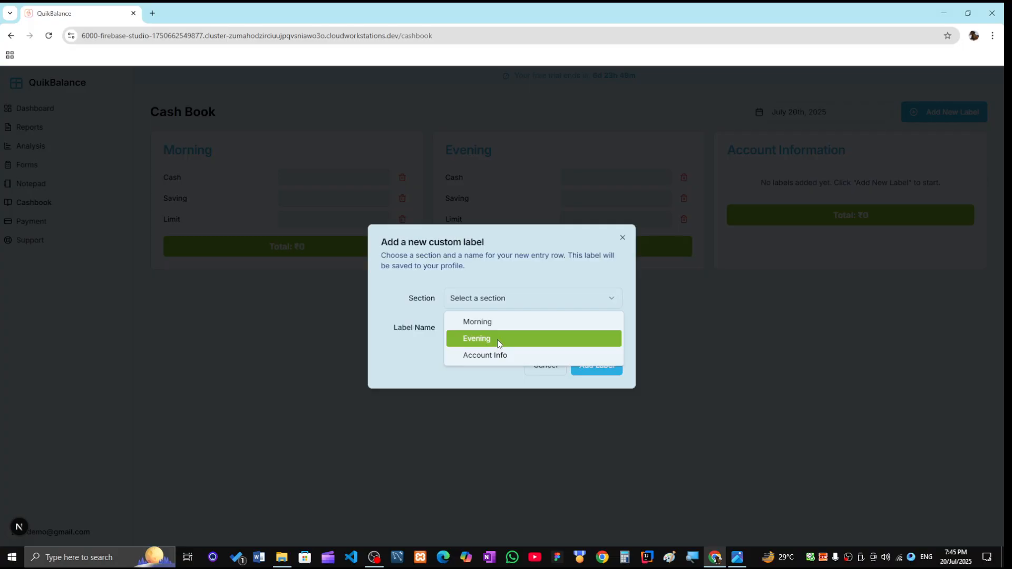
pyautogui.click(485, 356)
pyautogui.click(471, 330)
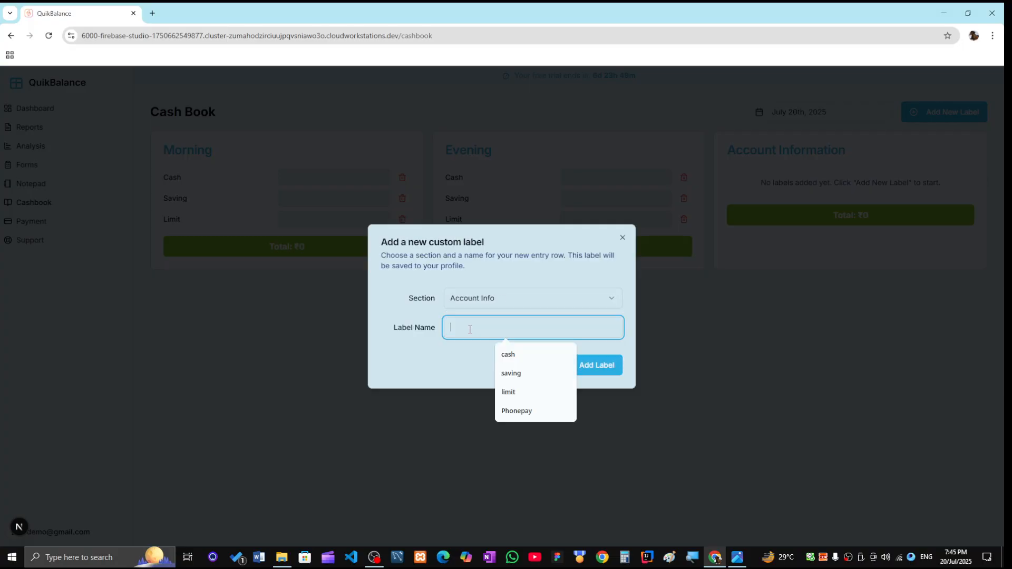
pyautogui.write('pancard')
pyautogui.click(588, 367)
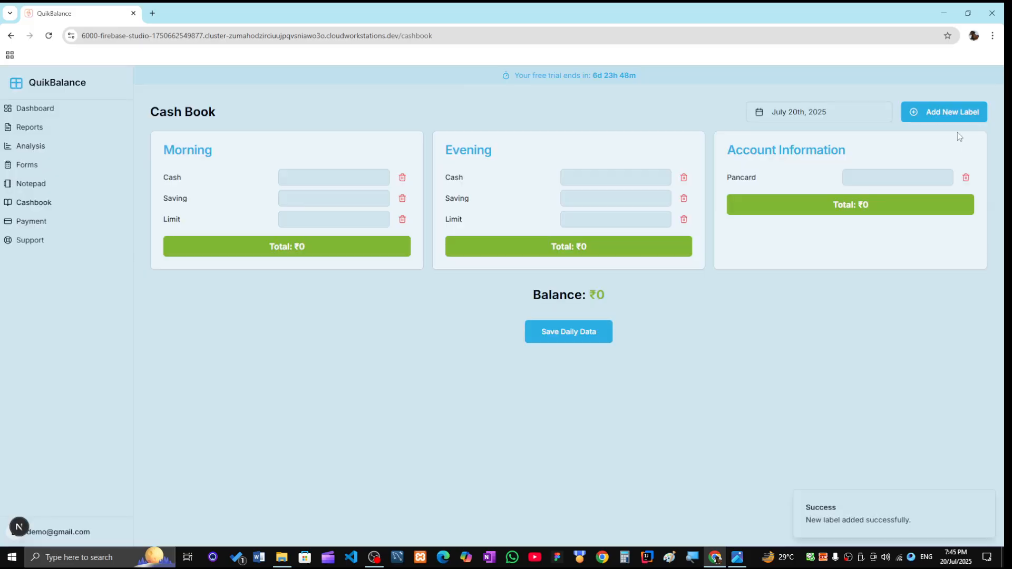
pyautogui.click(955, 115)
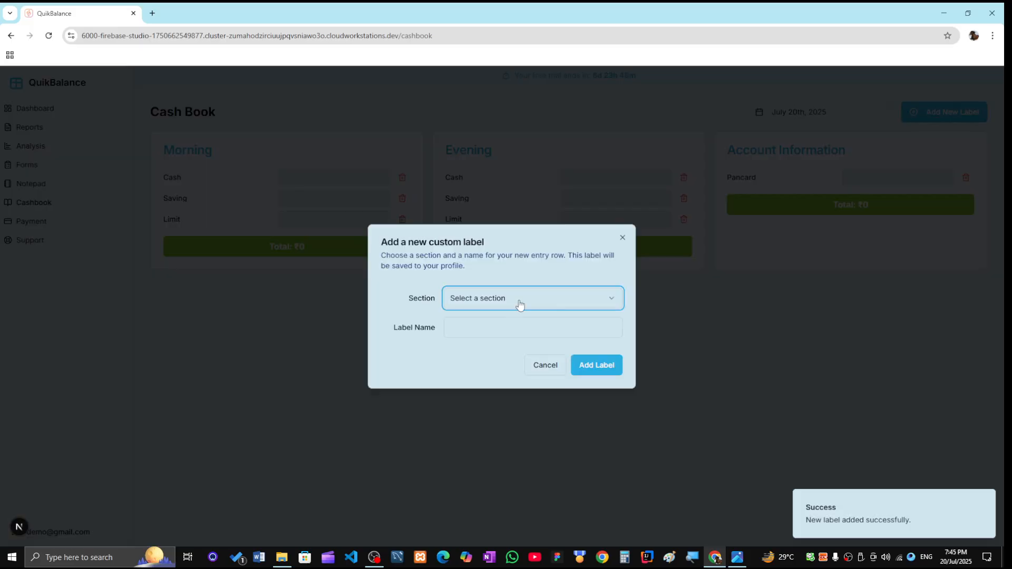
pyautogui.click(518, 300)
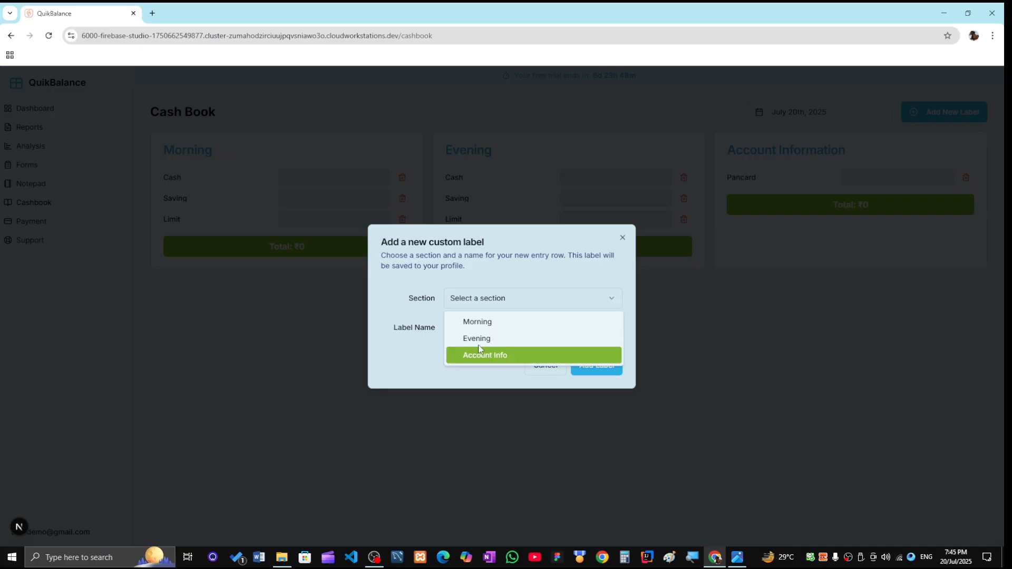
pyautogui.click(480, 350)
pyautogui.click(468, 328)
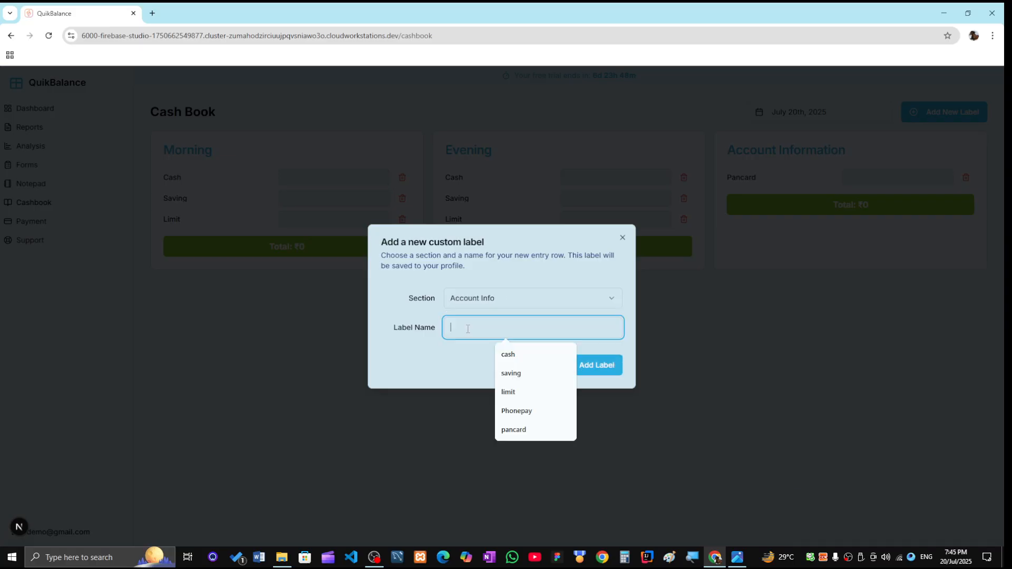
pyautogui.write('kyc')
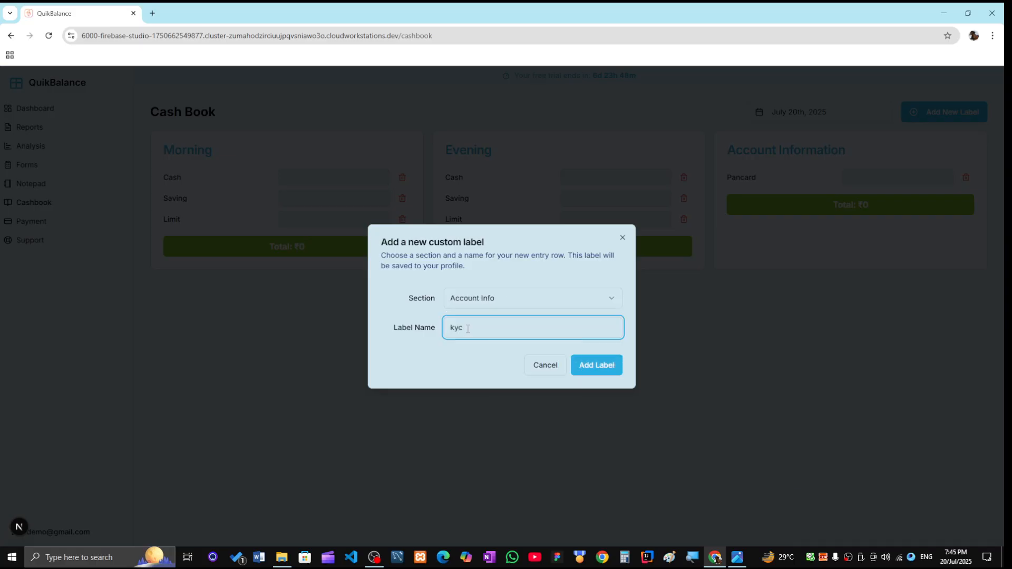
pyautogui.click(589, 373)
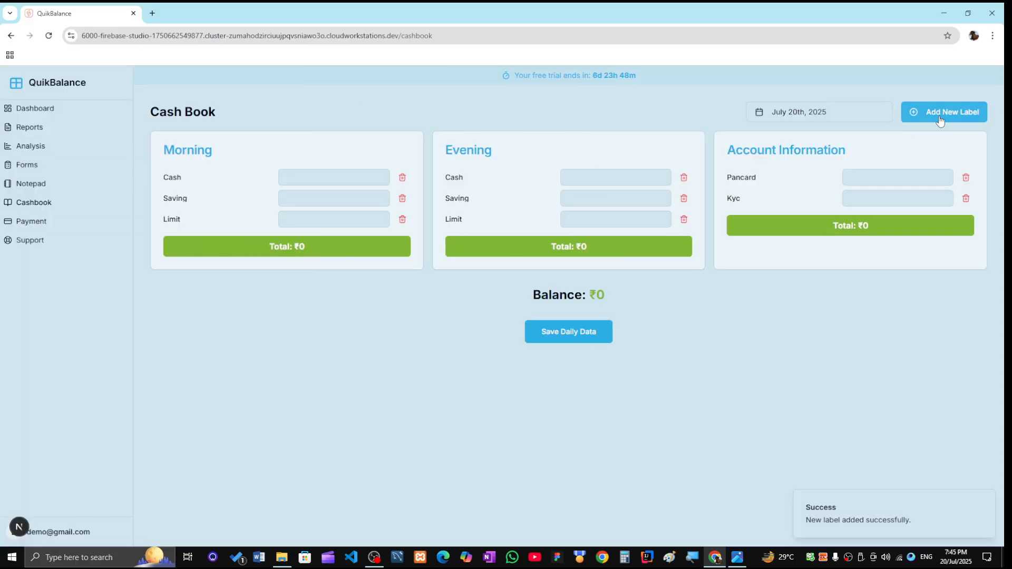
# - Add a Satabara label to the Account Information section
pyautogui.click(945, 117)
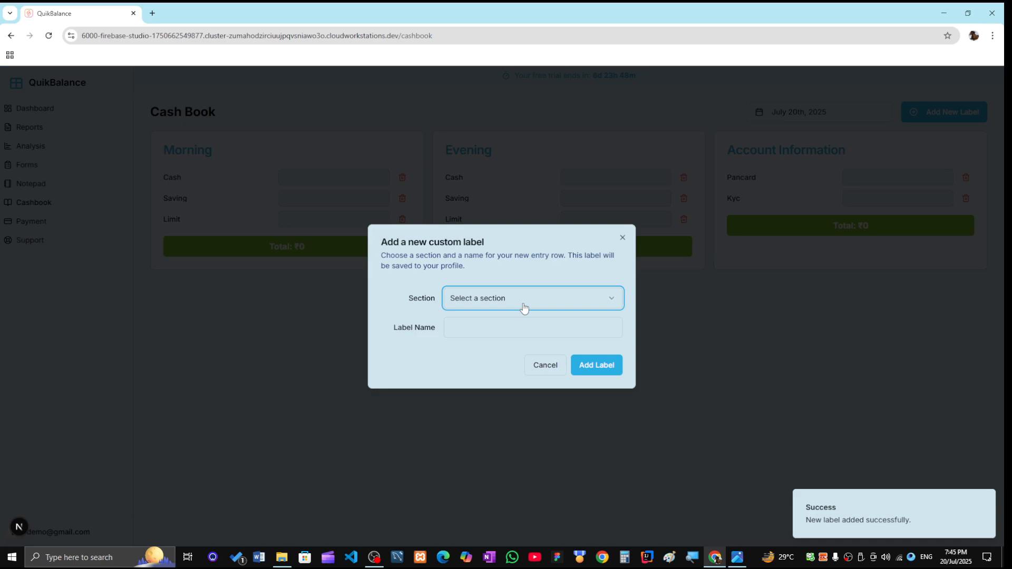
pyautogui.click(524, 308)
pyautogui.click(487, 353)
pyautogui.click(468, 327)
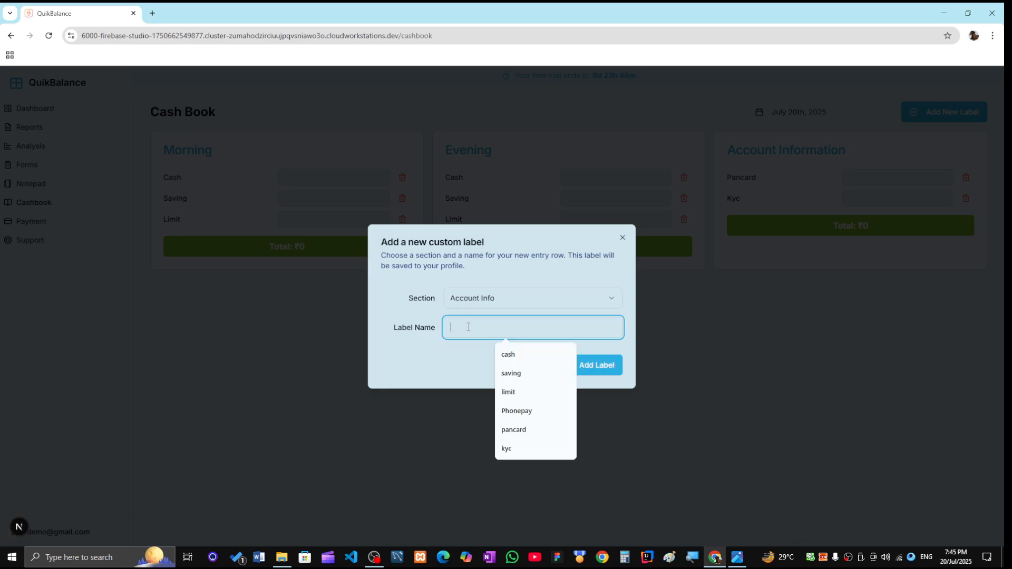
pyautogui.write('satatara')
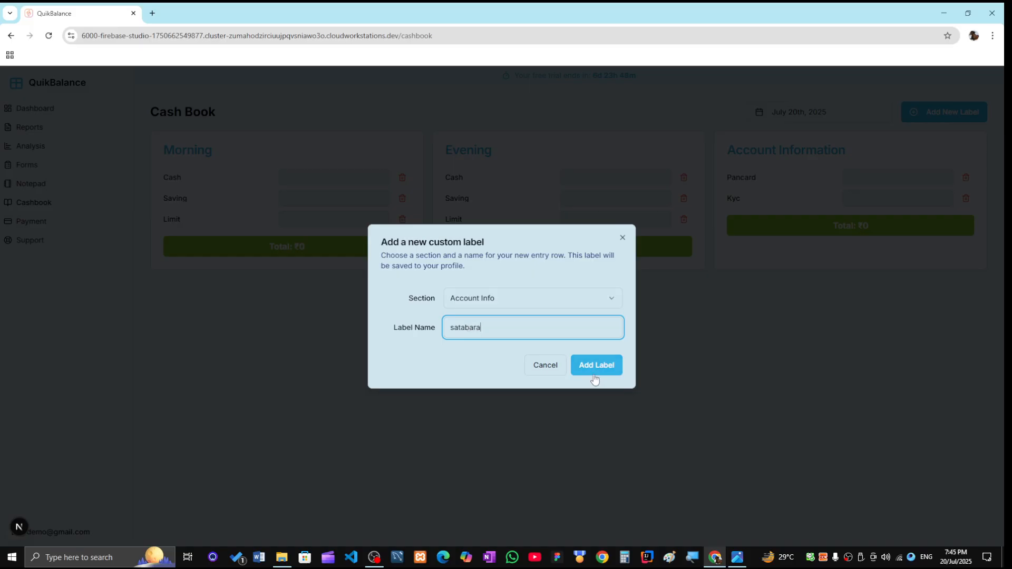
pyautogui.click(594, 372)
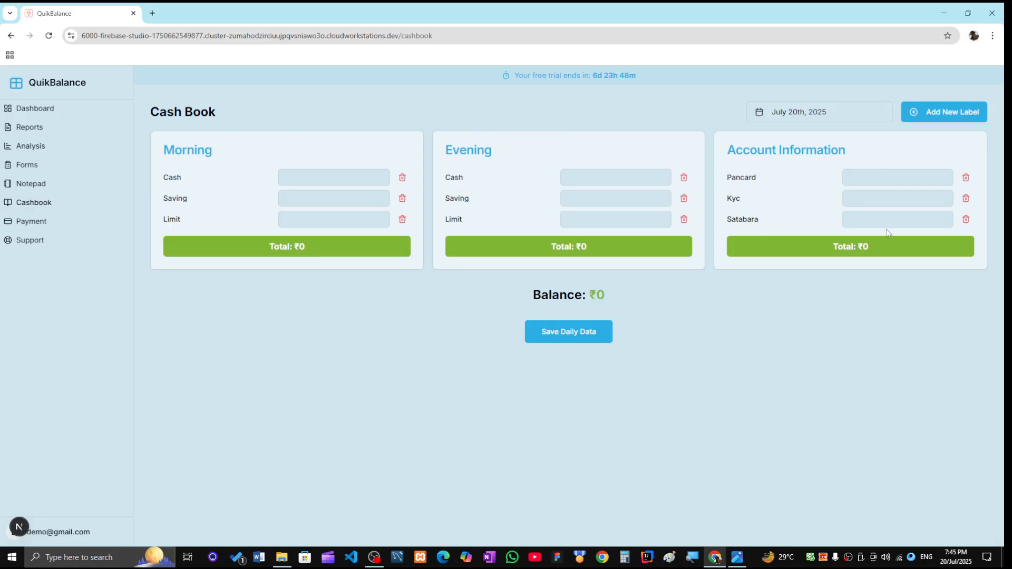
pyautogui.click(288, 177)
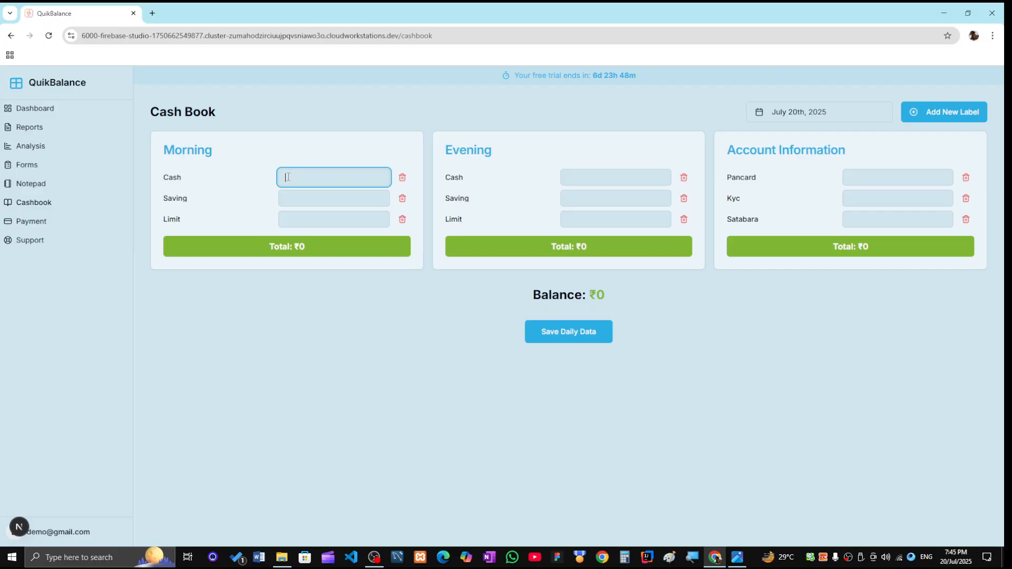
# - Enter the Morning amounts: Cash 125000, Saving 45000, Limit 46000
pyautogui.write('12')
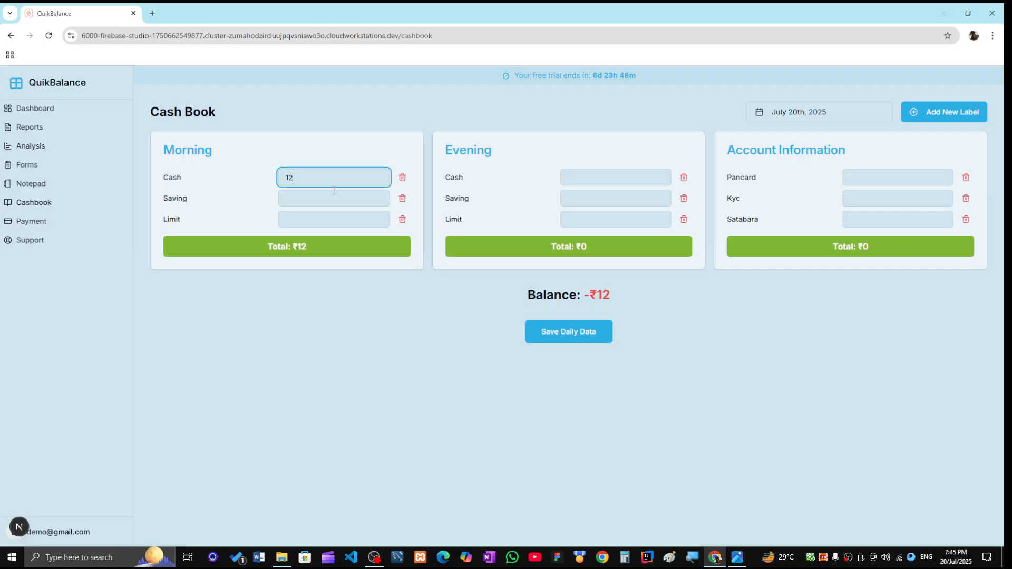
pyautogui.write('50000')
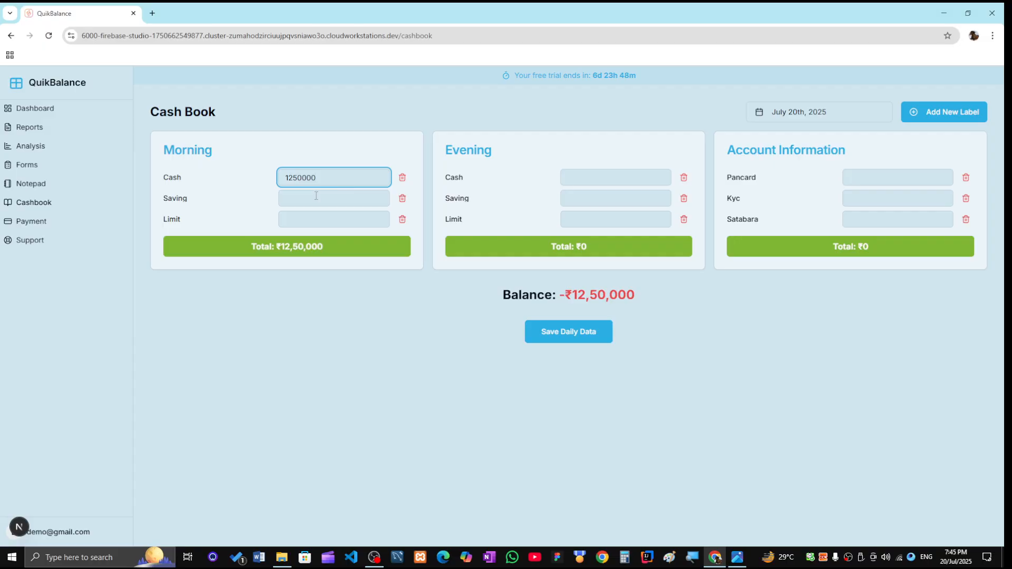
pyautogui.press('BackSpace')
pyautogui.click(306, 196)
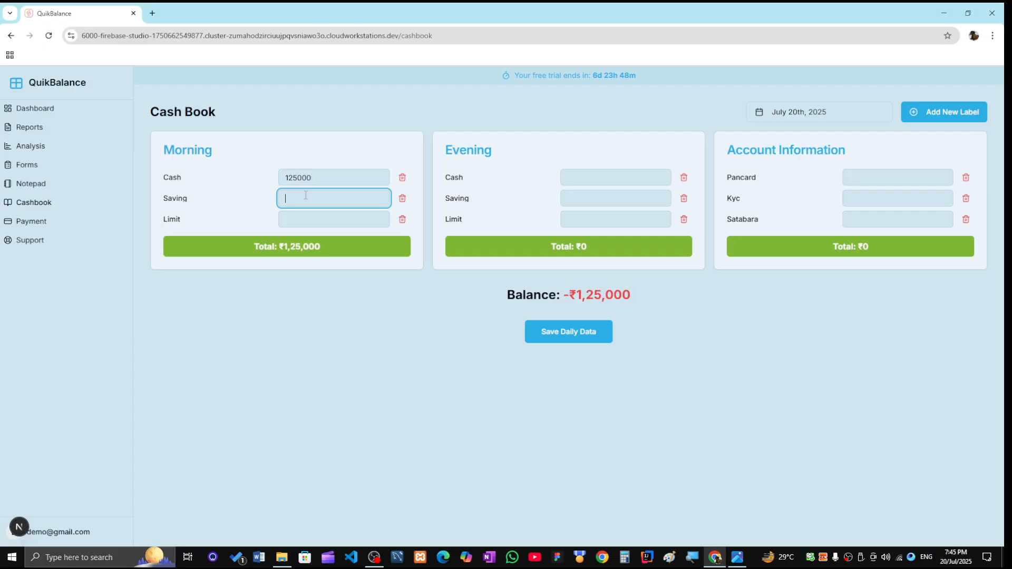
pyautogui.write('45000')
pyautogui.click(312, 220)
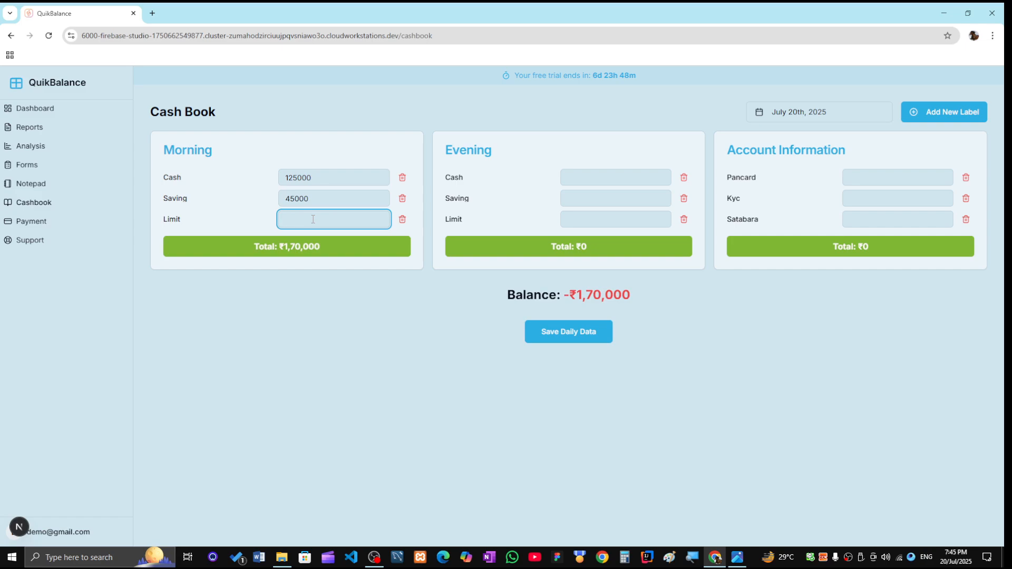
pyautogui.write('46000')
# - Enter the Evening amounts: Cash 52000, Saving 46000, Limit 120000
pyautogui.click(597, 178)
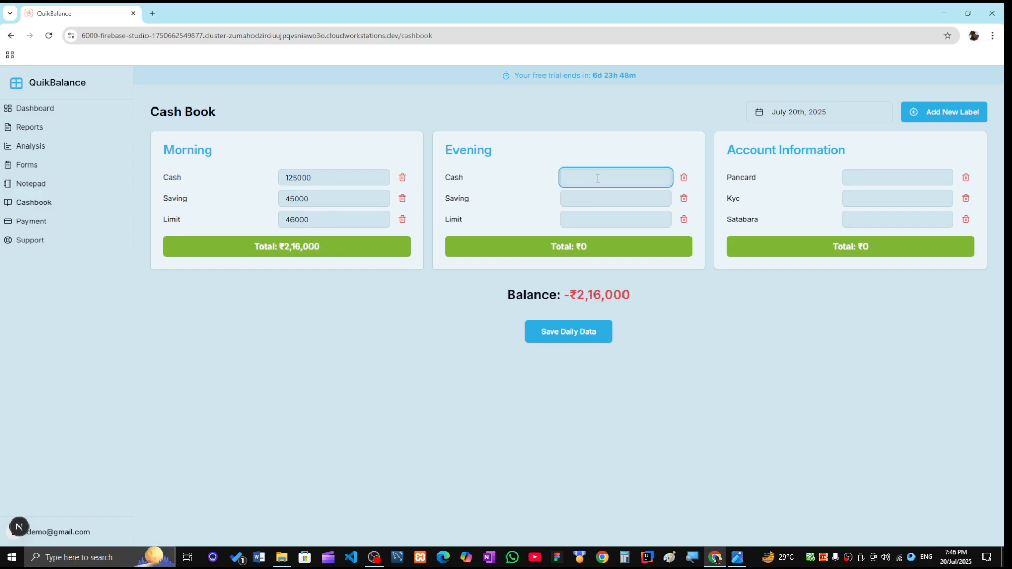
pyautogui.write('52000')
pyautogui.click(575, 199)
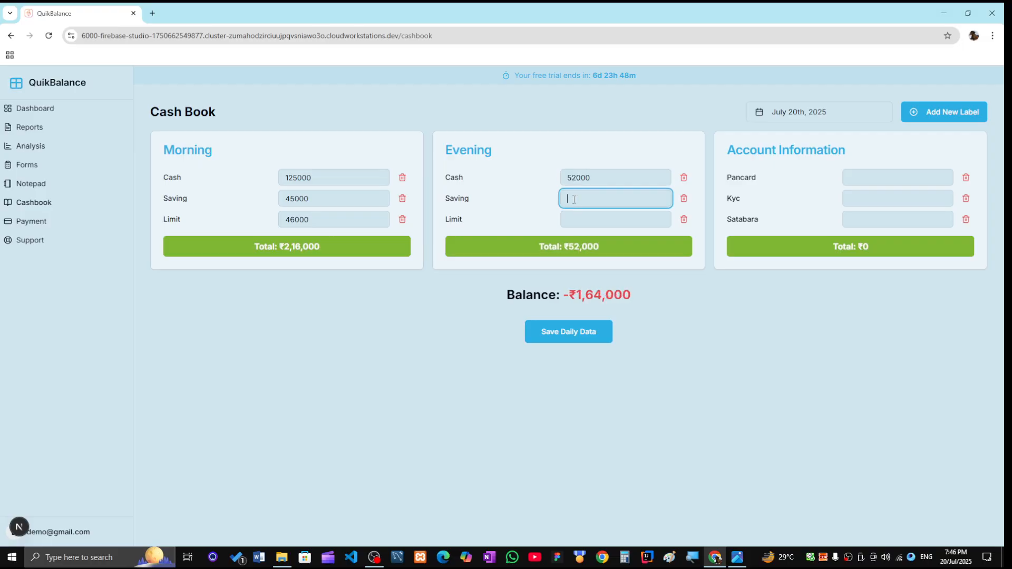
pyautogui.write('46000')
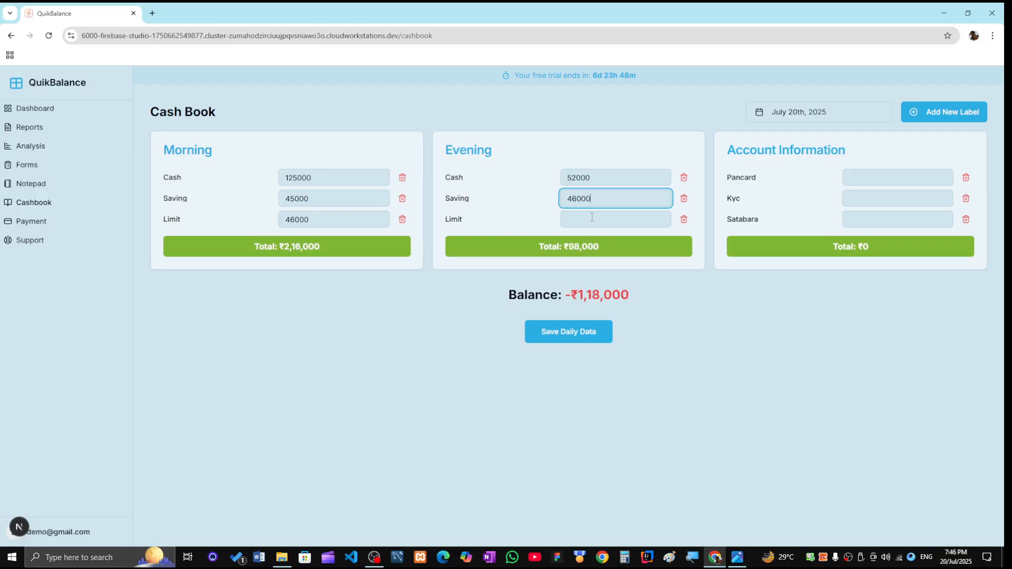
pyautogui.click(590, 218)
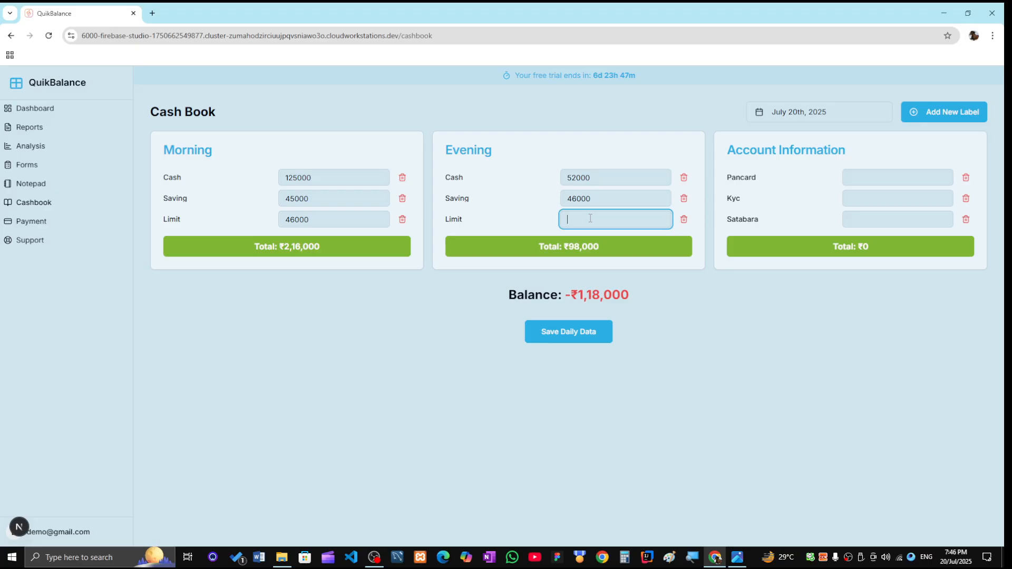
pyautogui.write('120')
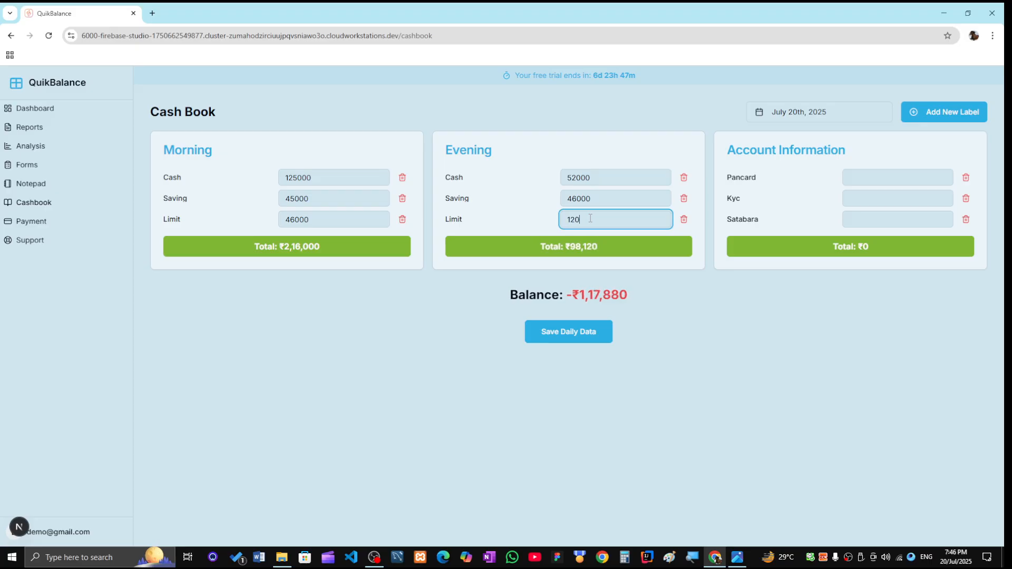
pyautogui.write('00')
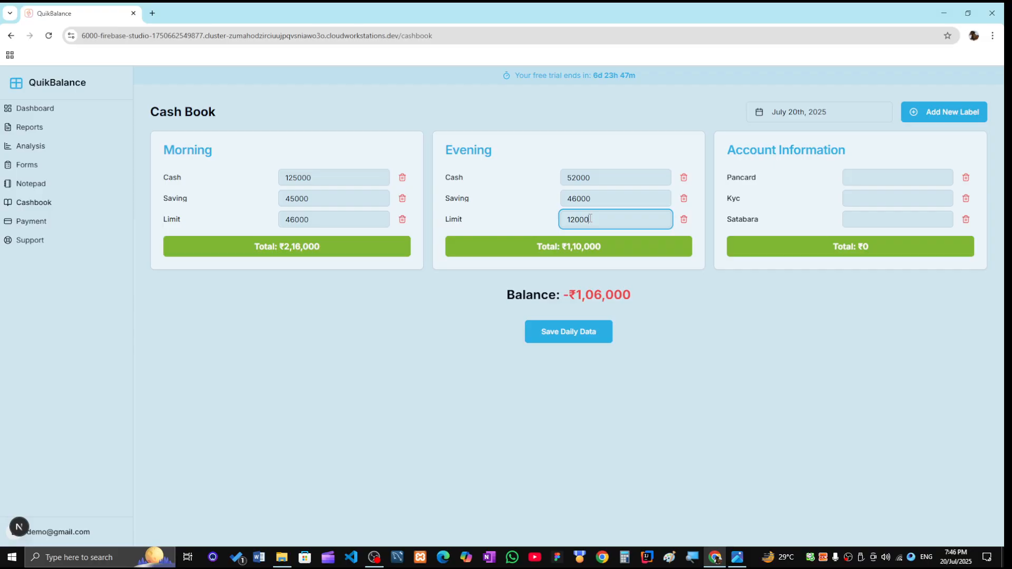
pyautogui.write('0')
# - Enter Pancard 600, Kyc 200 and Satabara 130, then save the day's data
pyautogui.click(865, 177)
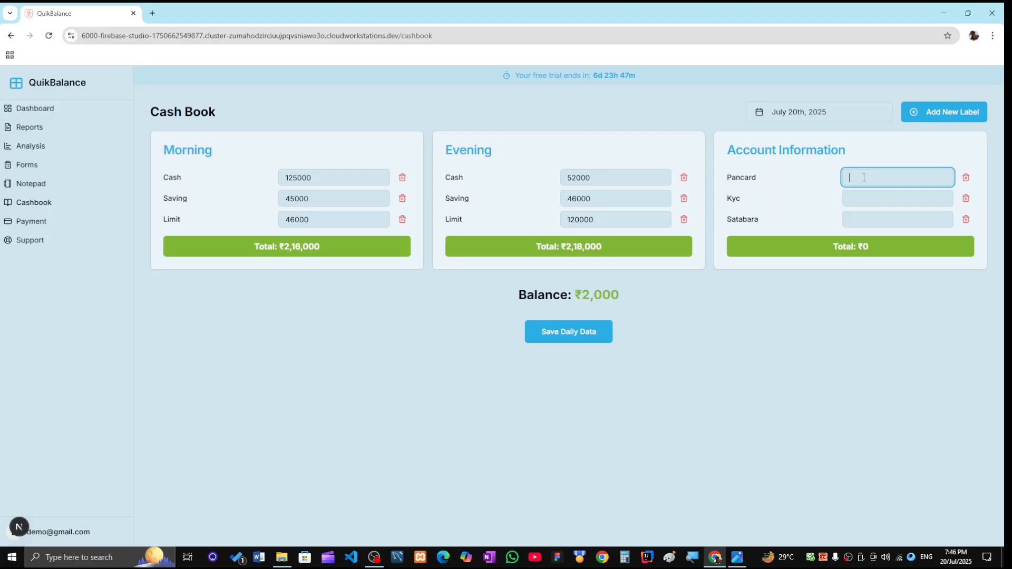
pyautogui.write('2000')
pyautogui.press('BackSpace')
pyautogui.press('BackSpace')
pyautogui.press('BackSpace')
pyautogui.press('BackSpace')
pyautogui.write('600')
pyautogui.click(865, 197)
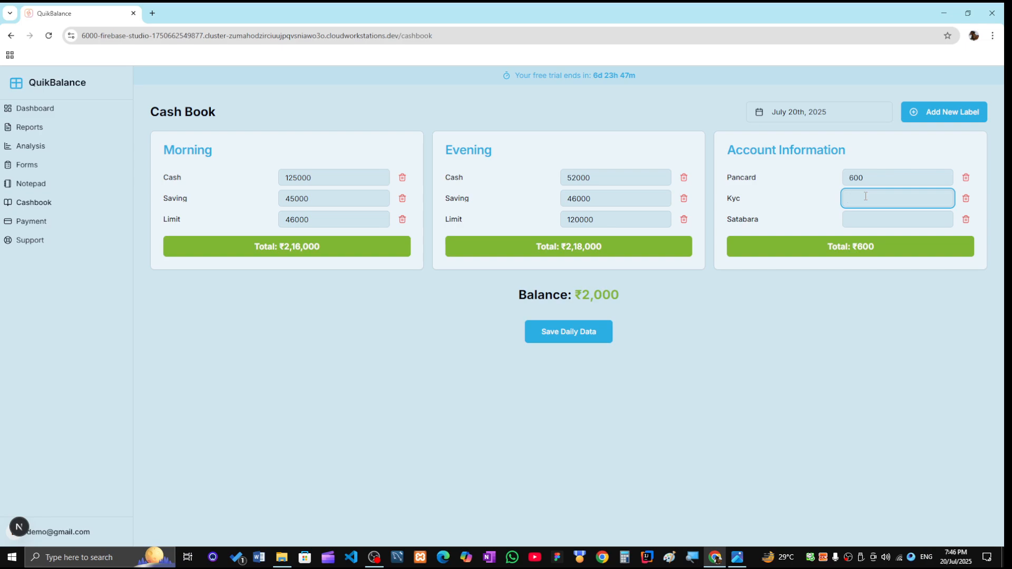
pyautogui.write('200')
pyautogui.click(867, 216)
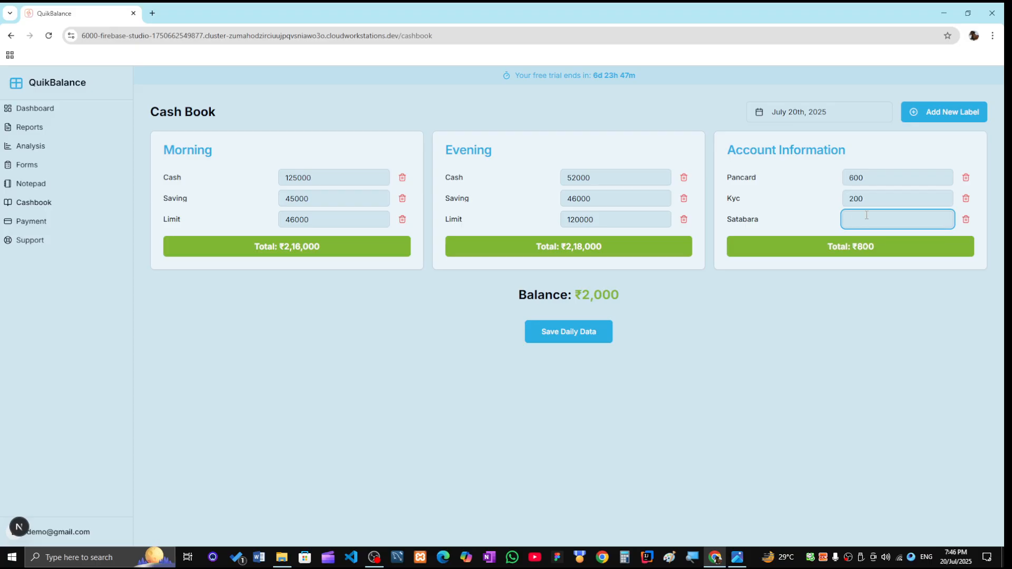
pyautogui.write('6')
pyautogui.press('BackSpace')
pyautogui.write('130')
pyautogui.click(571, 334)
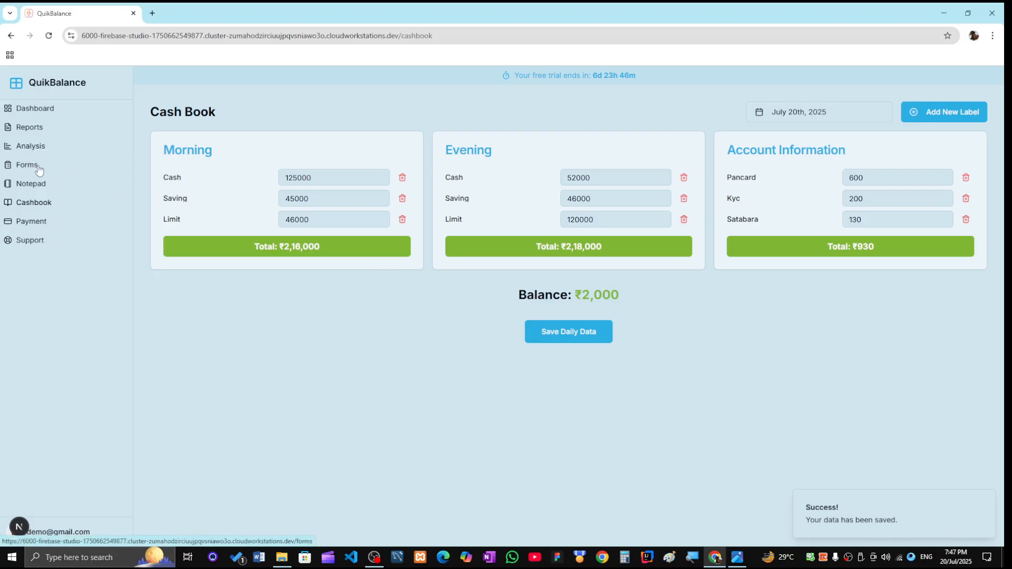
# - Switch the cash book to July 14 and back to July 20 to confirm the amounts reload
pyautogui.click(815, 118)
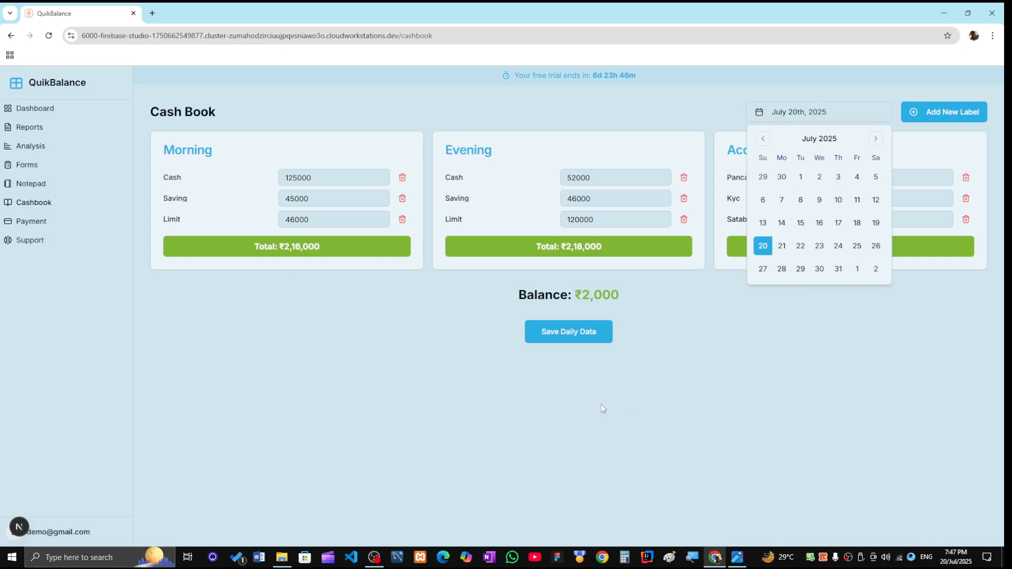
pyautogui.click(782, 224)
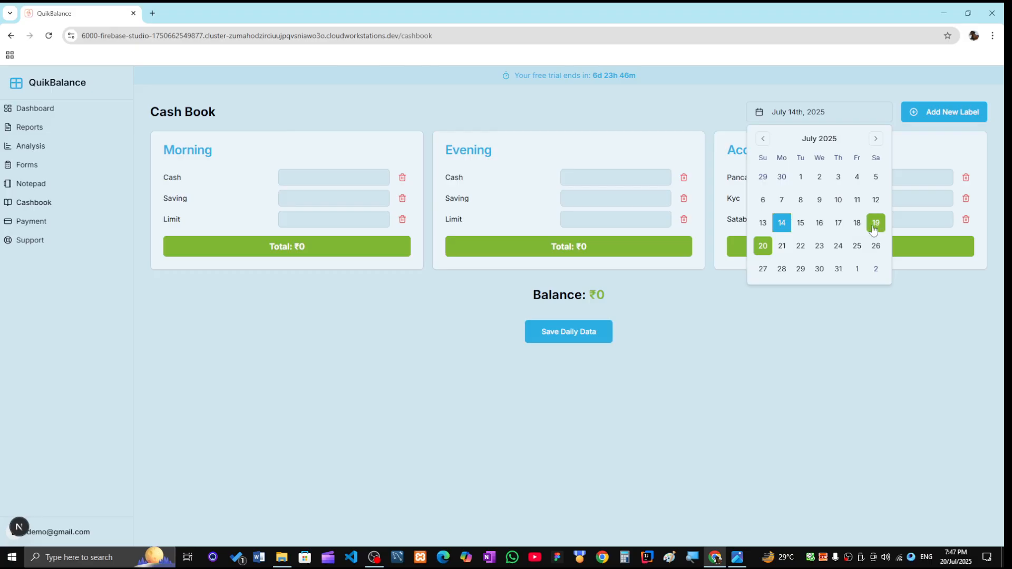
pyautogui.click(764, 247)
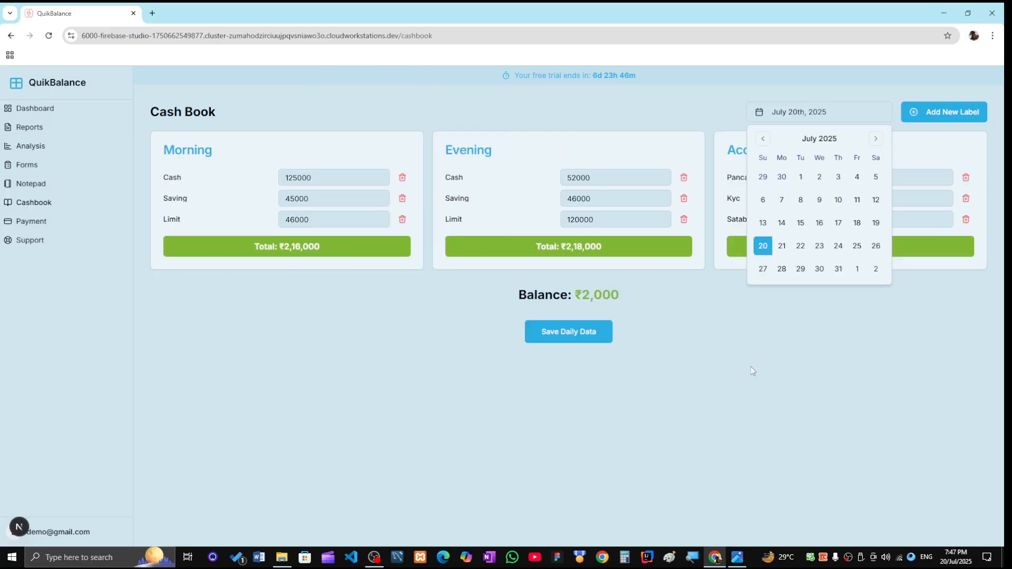
pyautogui.click(751, 366)
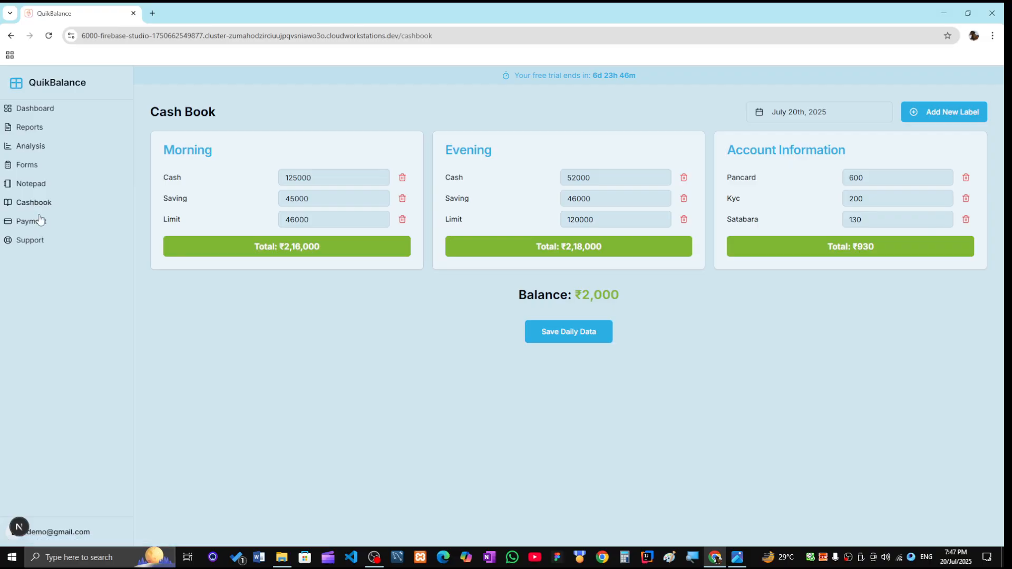
pyautogui.click(34, 152)
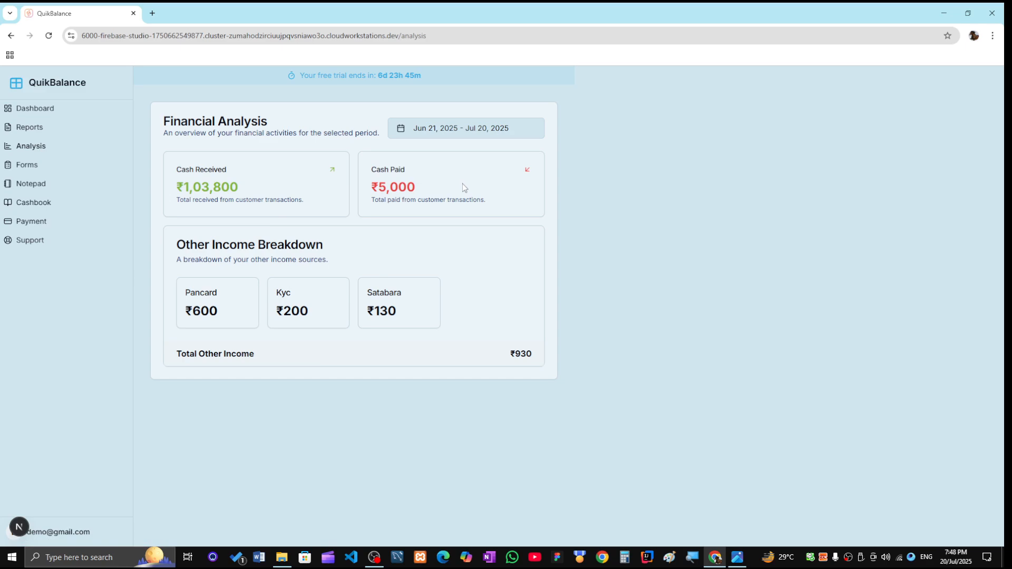
# - Check the Jun 21 – Jul 20, 2025 date range picker and close it unchanged
pyautogui.click(443, 133)
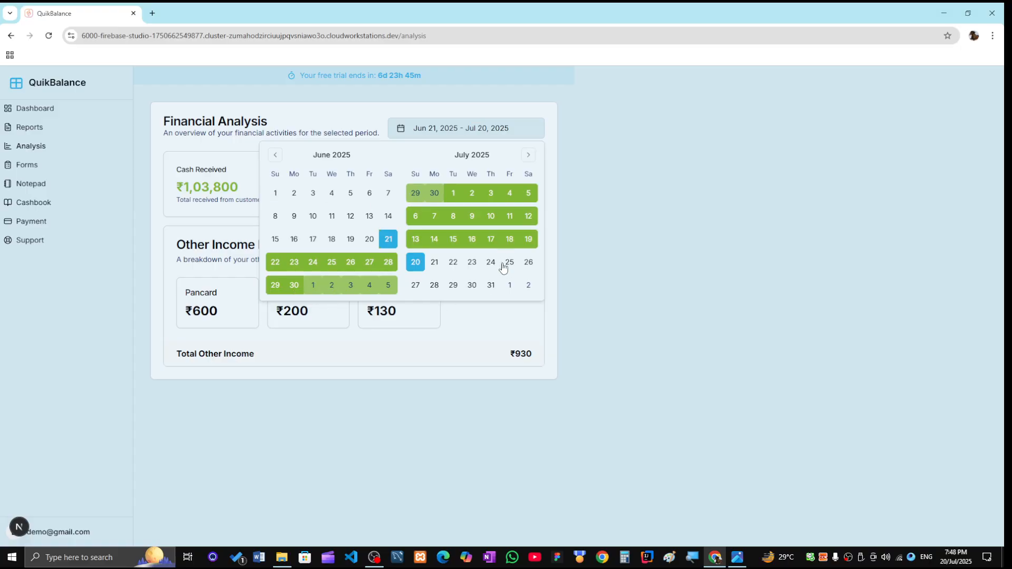
pyautogui.click(509, 332)
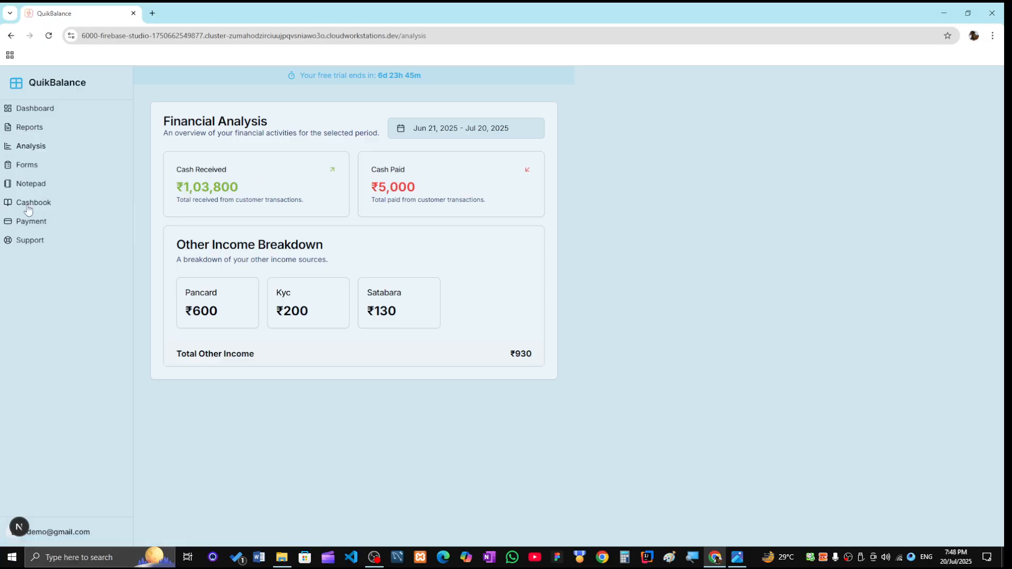
pyautogui.click(30, 134)
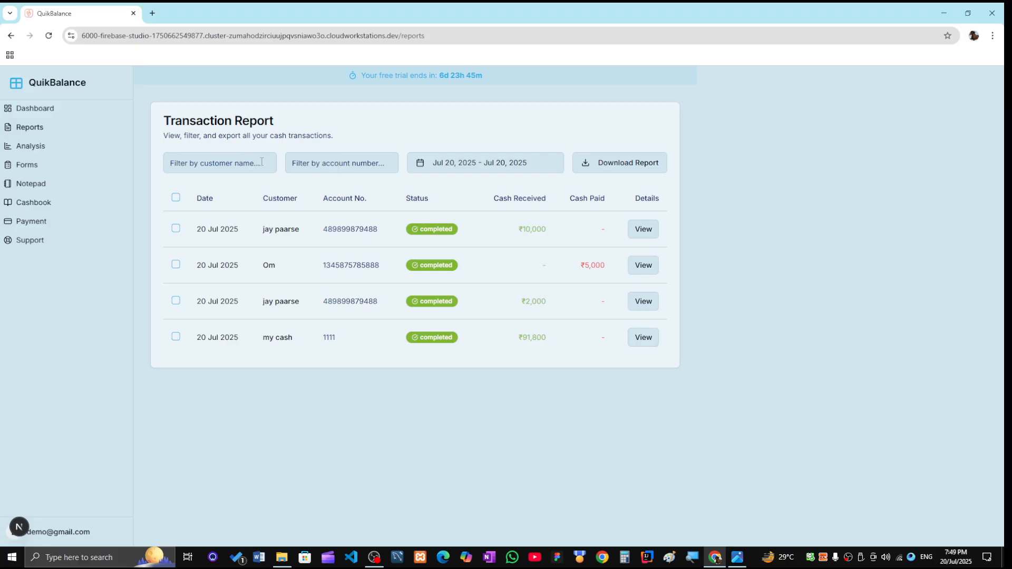
# - Try the report's customer-name filter without searching, then return to the Dashboard
pyautogui.click(250, 161)
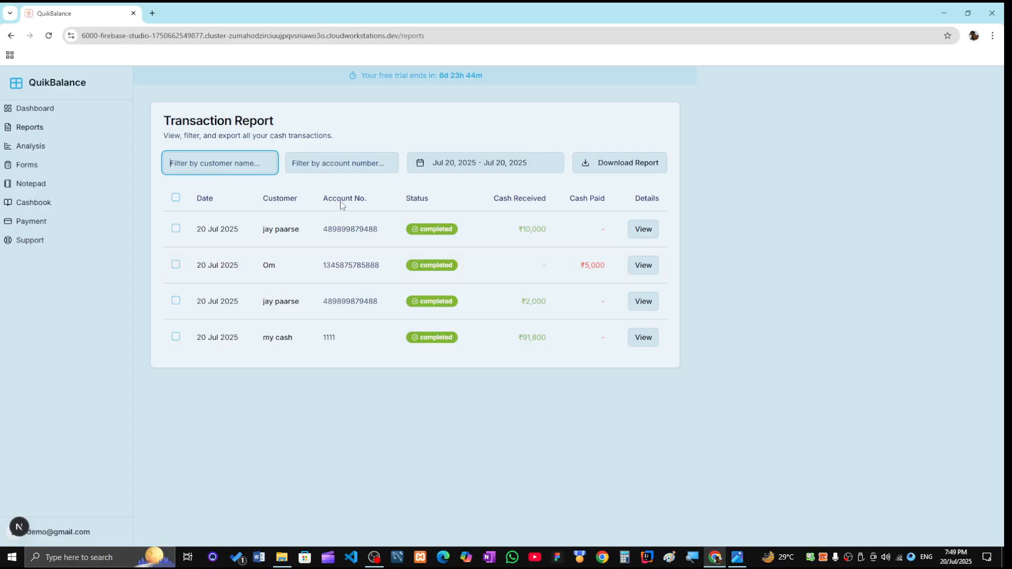
pyautogui.click(340, 139)
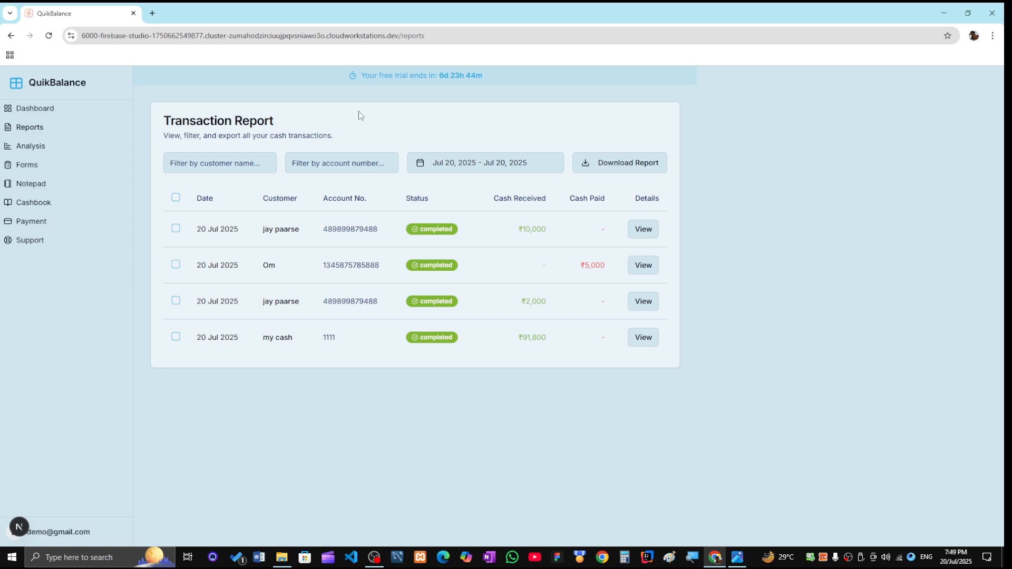
pyautogui.click(39, 112)
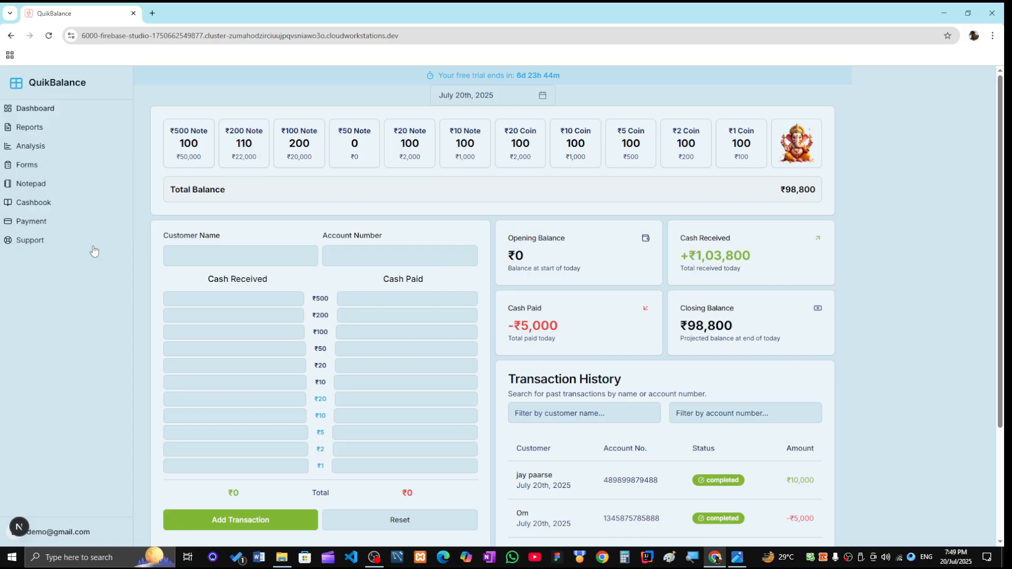
# - Show the Lifetime Access Payment dialog and highlight its title and ₹5000 amount
pyautogui.click(32, 222)
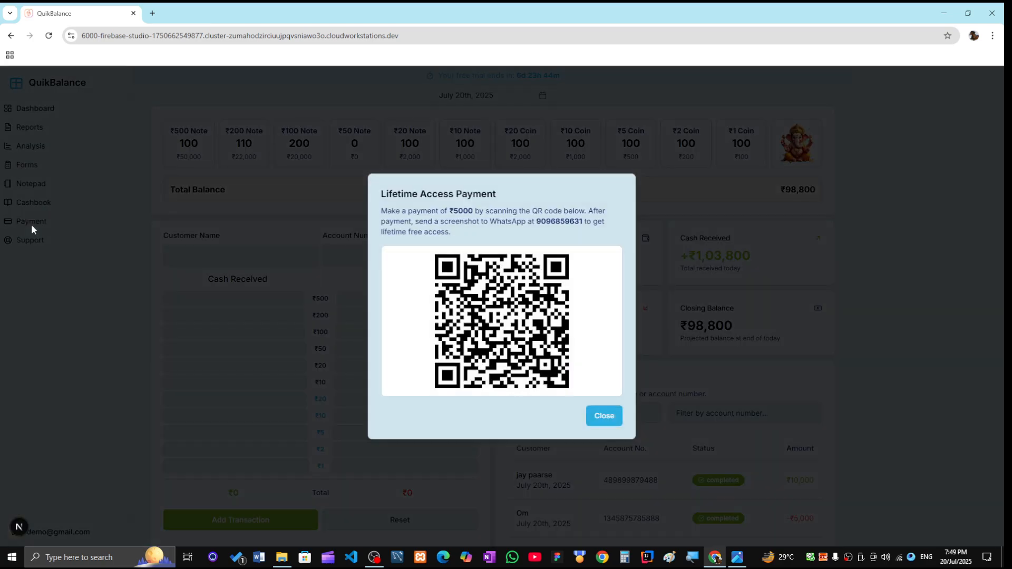
pyautogui.doubleClick(460, 212)
pyautogui.moveTo(381, 195); pyautogui.dragTo(502, 199)
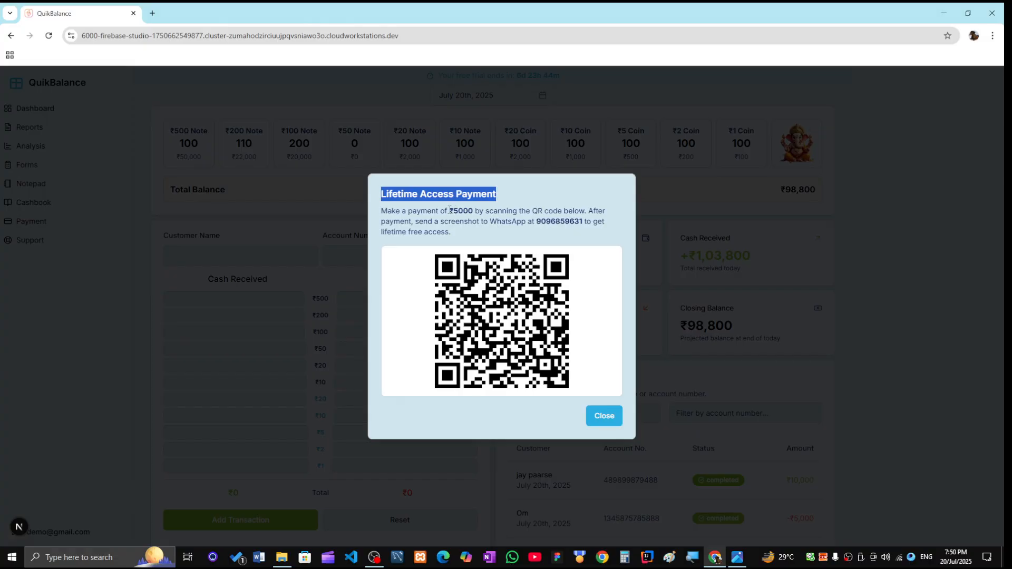
pyautogui.moveTo(449, 210); pyautogui.dragTo(476, 210)
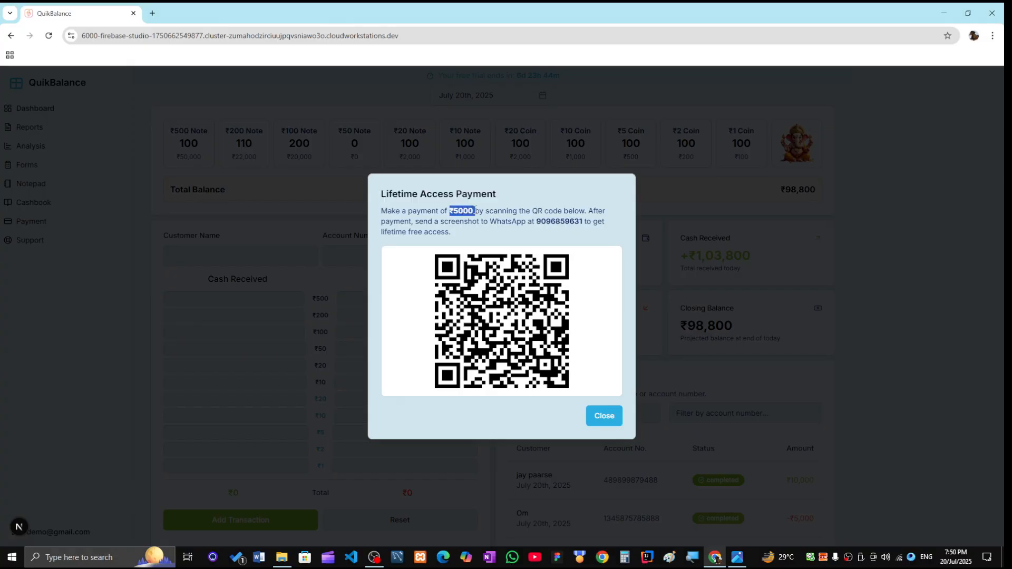
# - Highlight the WhatsApp contact number, then close the payment dialog
pyautogui.click(538, 226)
pyautogui.doubleClick(565, 225)
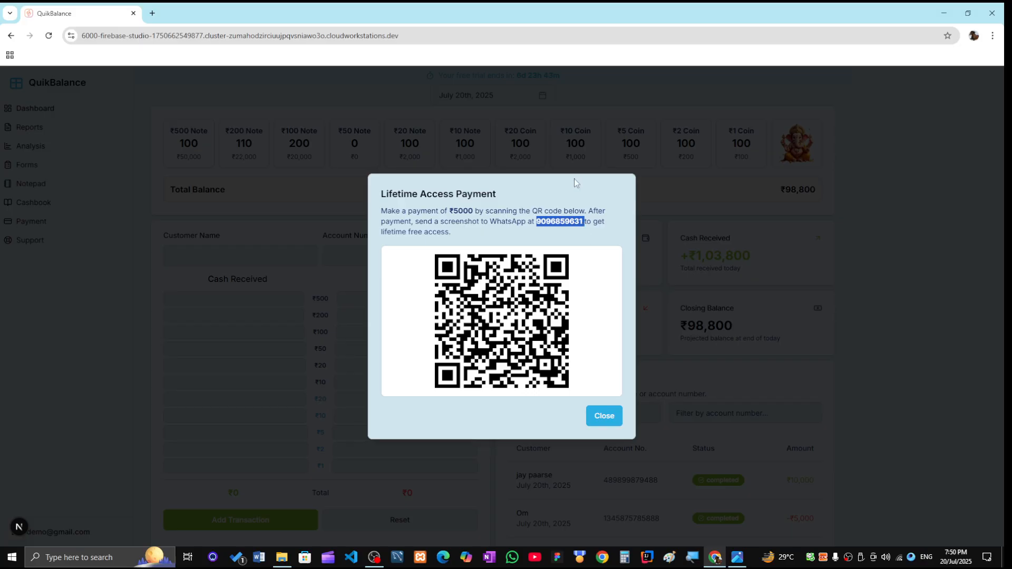
pyautogui.click(606, 419)
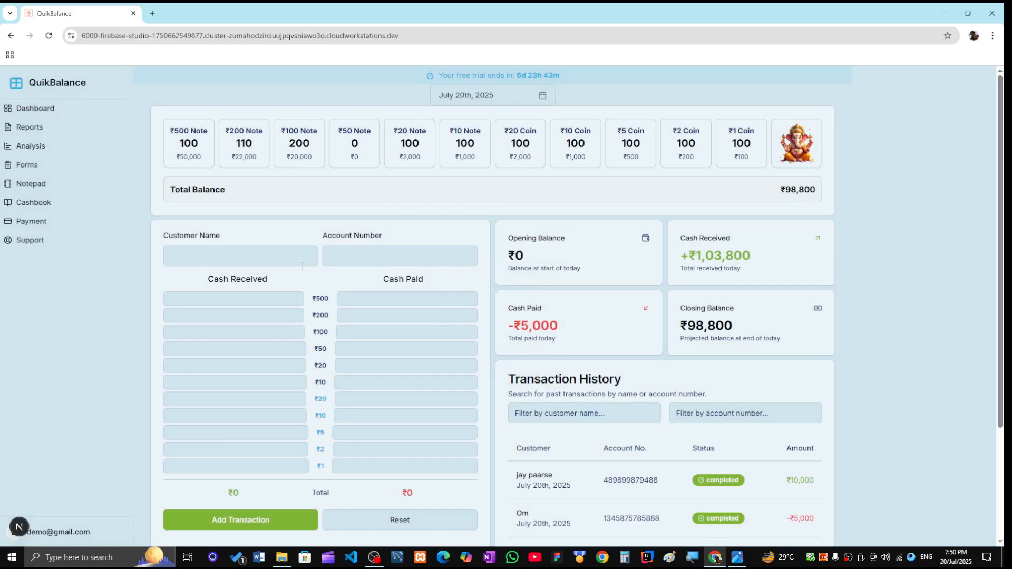
# - Glance at the empty Application Form Generator page, then return to the Dashboard
pyautogui.click(31, 166)
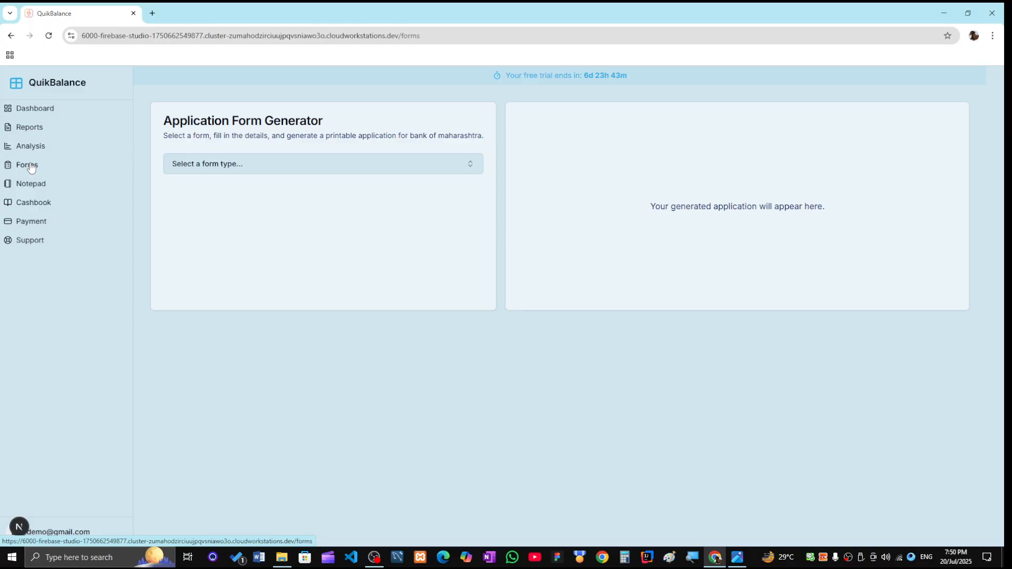
pyautogui.click(27, 109)
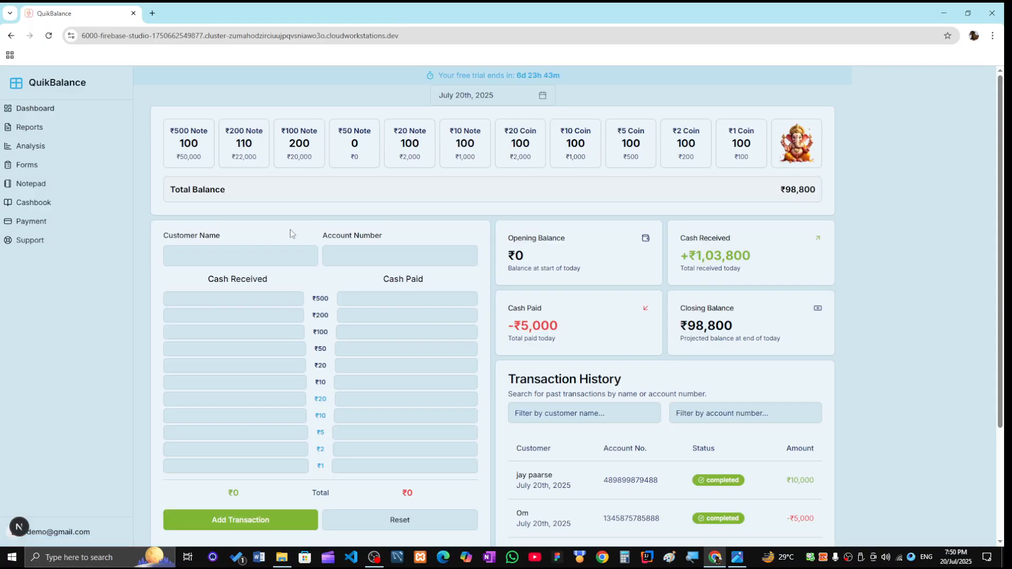